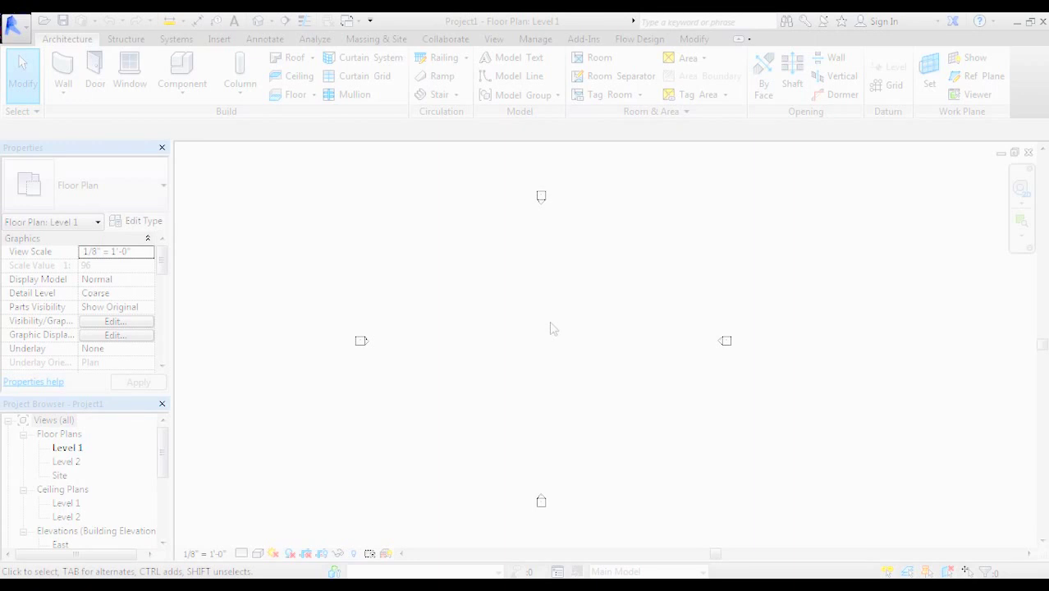
pyautogui.scroll(-1, 557, 335)
pyautogui.scroll(1, 557, 346)
pyautogui.moveTo(567, 344); pyautogui.dragTo(536, 353, button='middle')
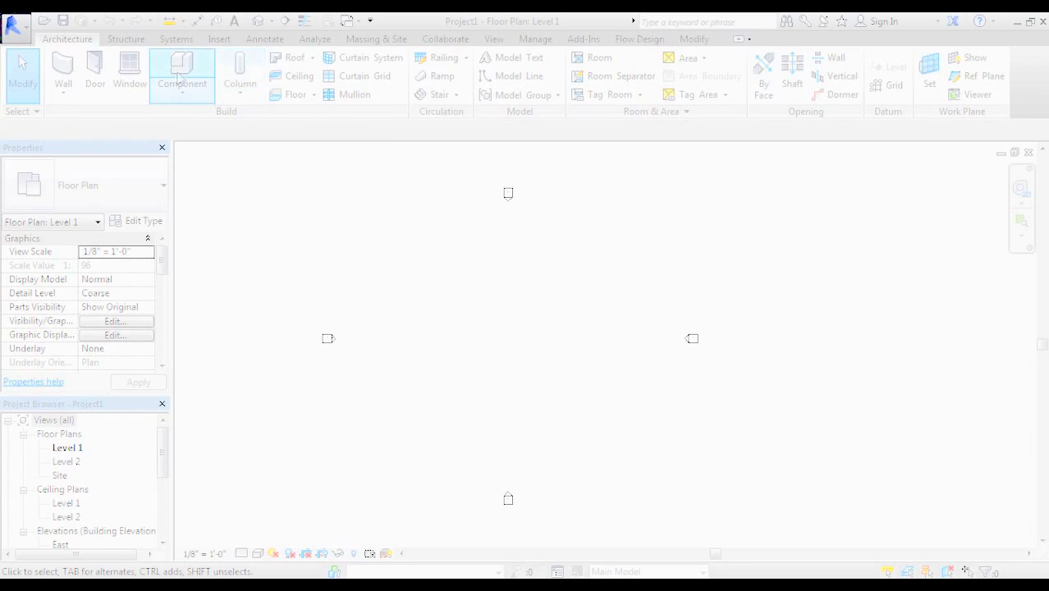
# - Start an in-place model component in the Mass category and accept the name Mass 1
pyautogui.click(185, 95)
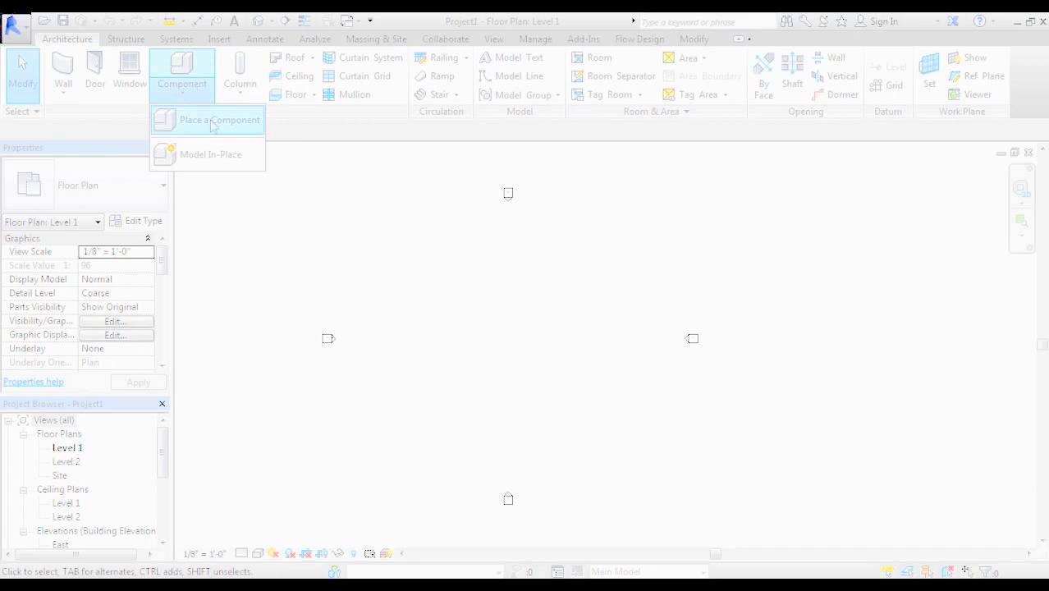
pyautogui.click(196, 156)
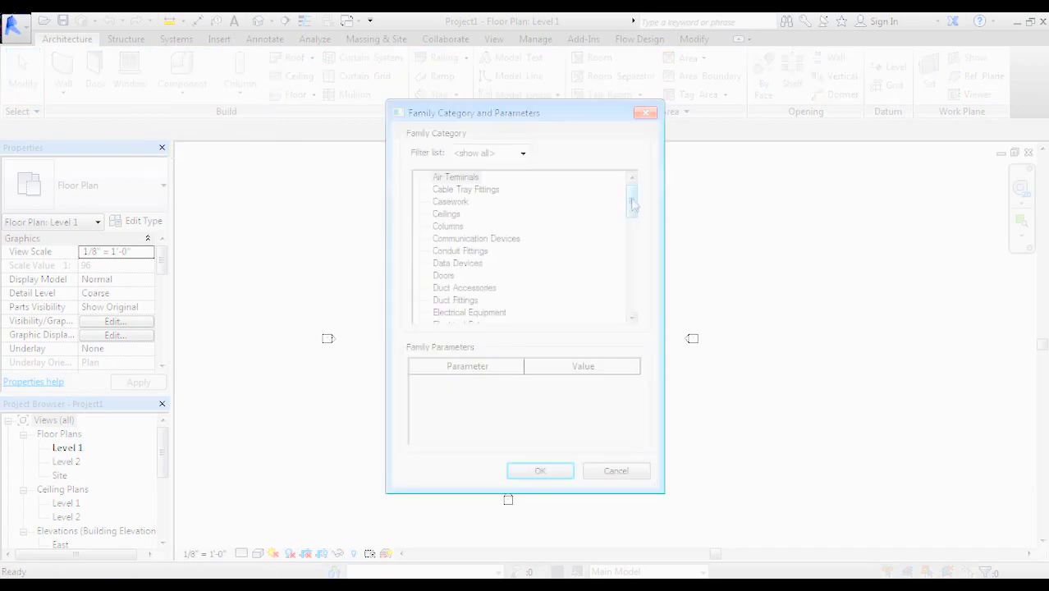
pyautogui.moveTo(632, 196); pyautogui.dragTo(633, 241)
pyautogui.click(443, 263)
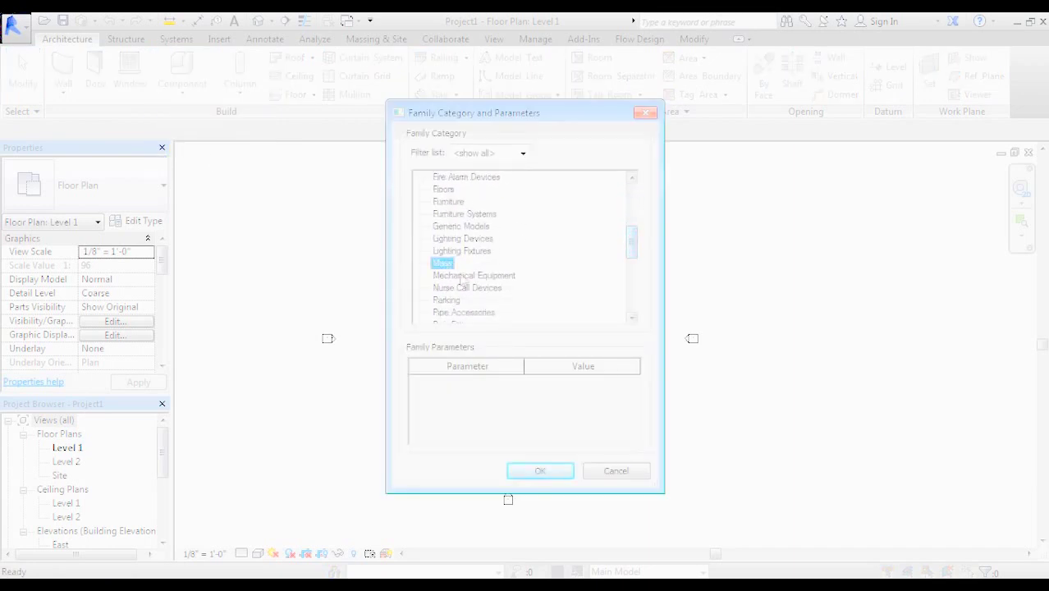
pyautogui.click(542, 470)
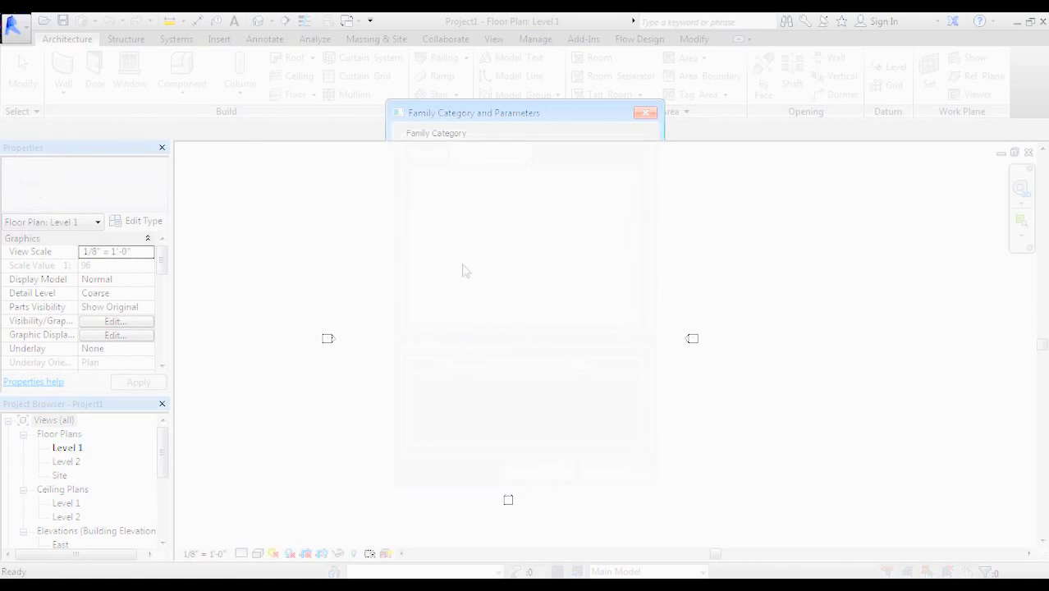
pyautogui.click(622, 364)
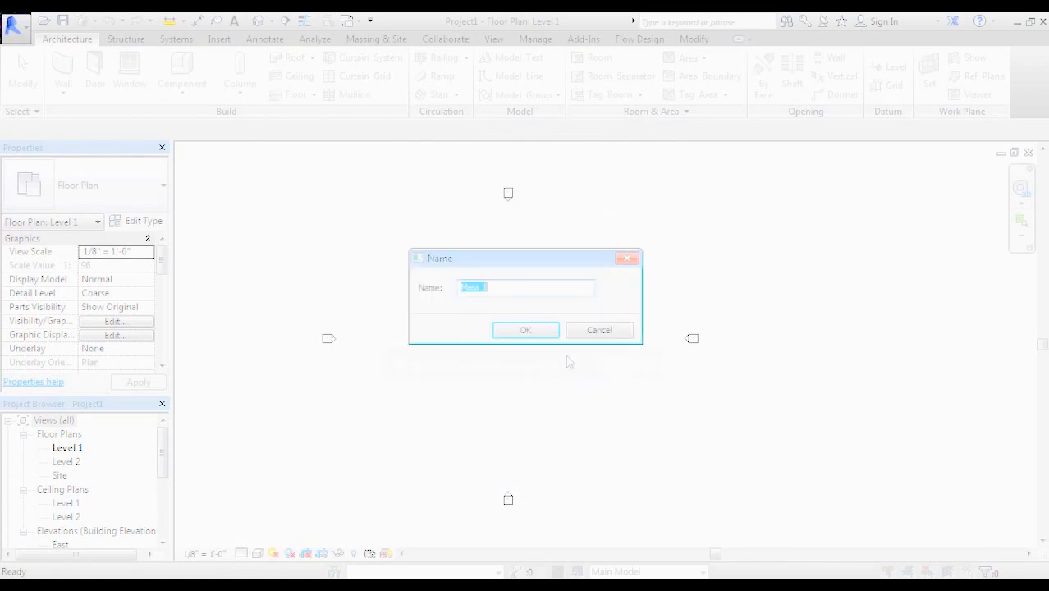
pyautogui.click(527, 331)
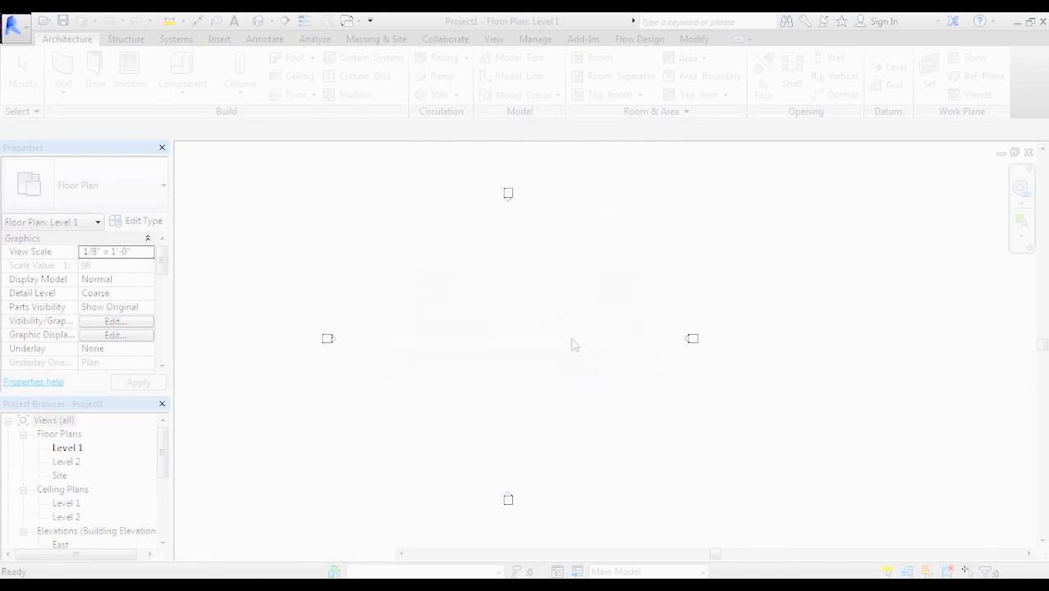
# - Sketch a rectangle about 78' by 37'-6" on the Level 1 plane, between the elevation markers
pyautogui.moveTo(534, 349); pyautogui.dragTo(539, 346, button='middle')
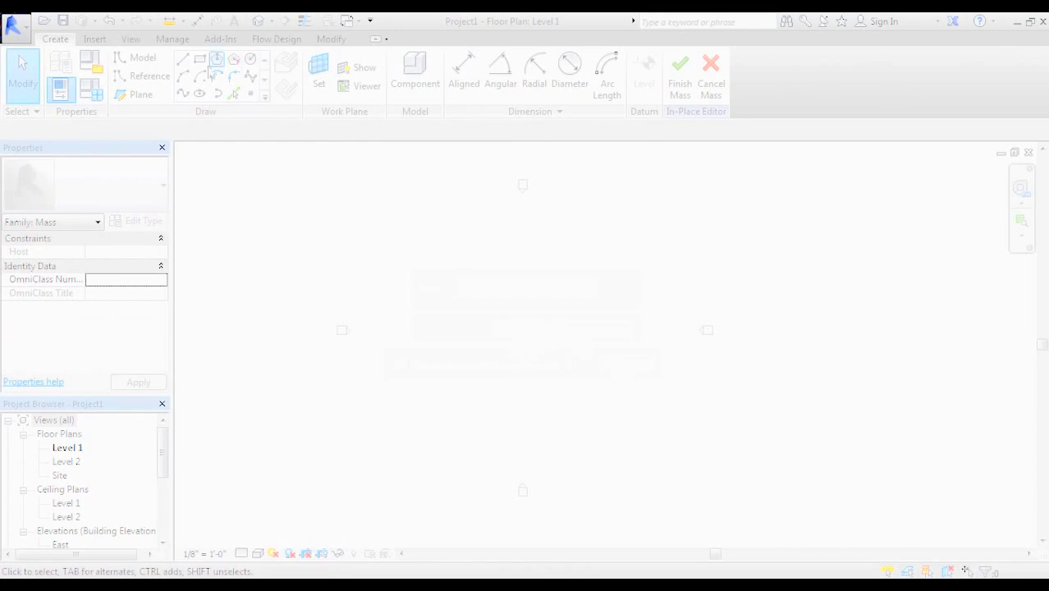
pyautogui.click(199, 58)
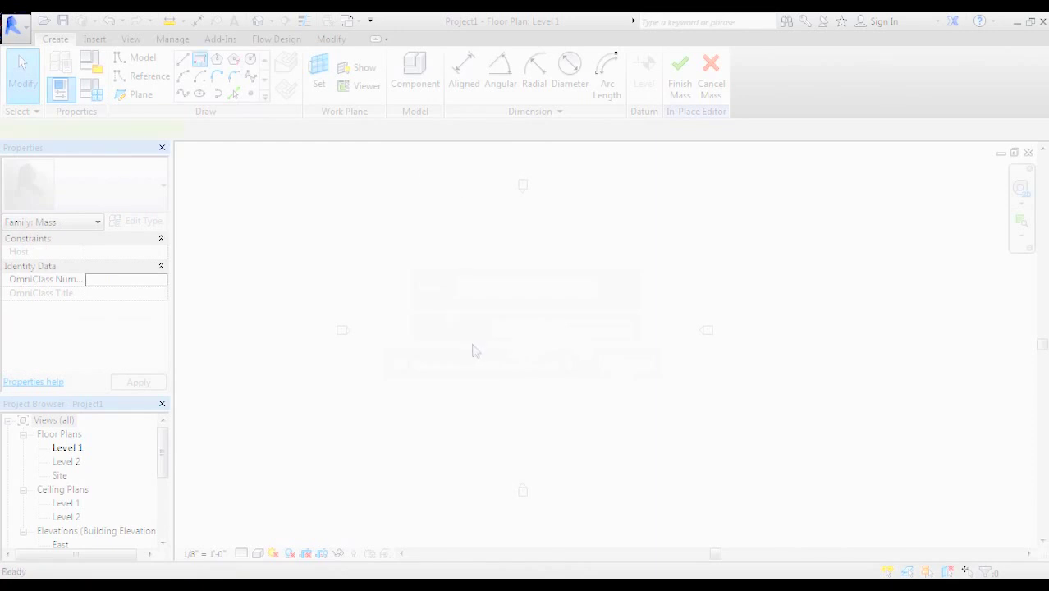
pyautogui.click(422, 361)
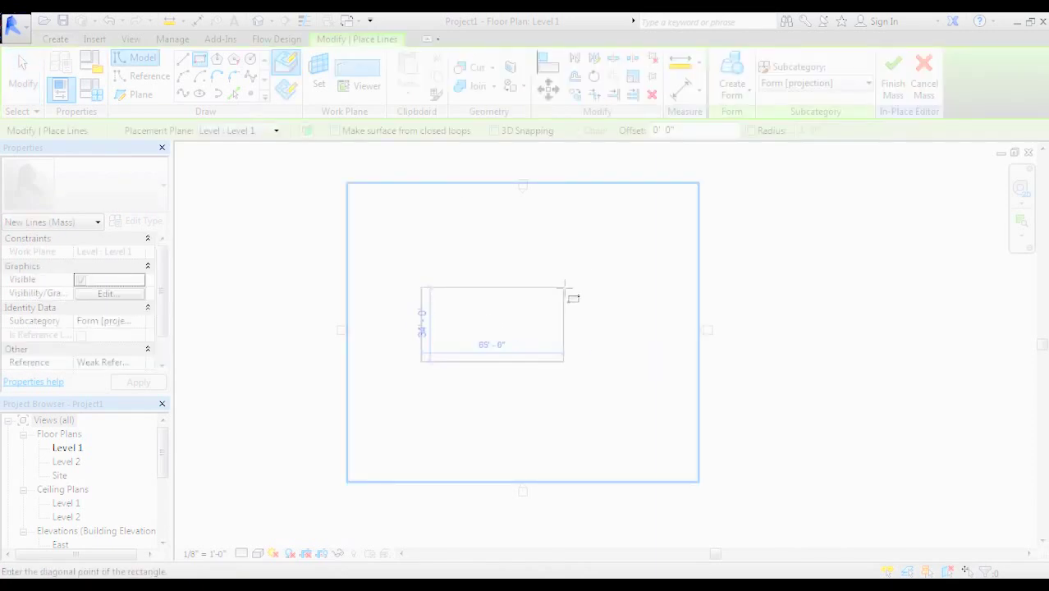
pyautogui.click(590, 281)
pyautogui.press('Escape')
pyautogui.press('Escape')
# - Move the whole sketched rectangle slightly to the right
pyautogui.scroll(3, 557, 332)
pyautogui.moveTo(555, 331); pyautogui.dragTo(639, 339, button='middle')
pyautogui.click(699, 324)
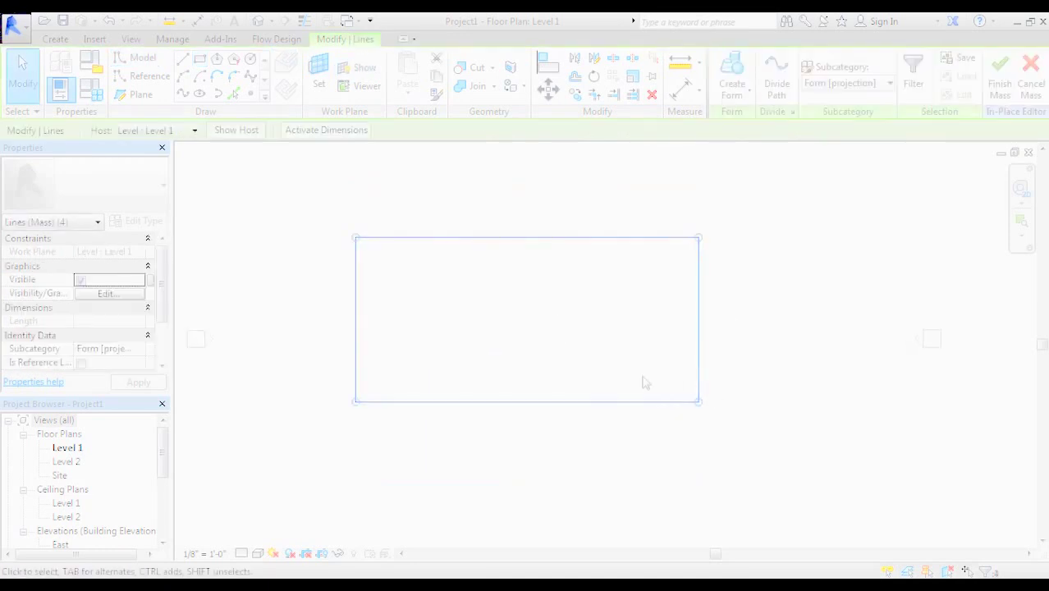
pyautogui.moveTo(697, 338); pyautogui.dragTo(721, 337)
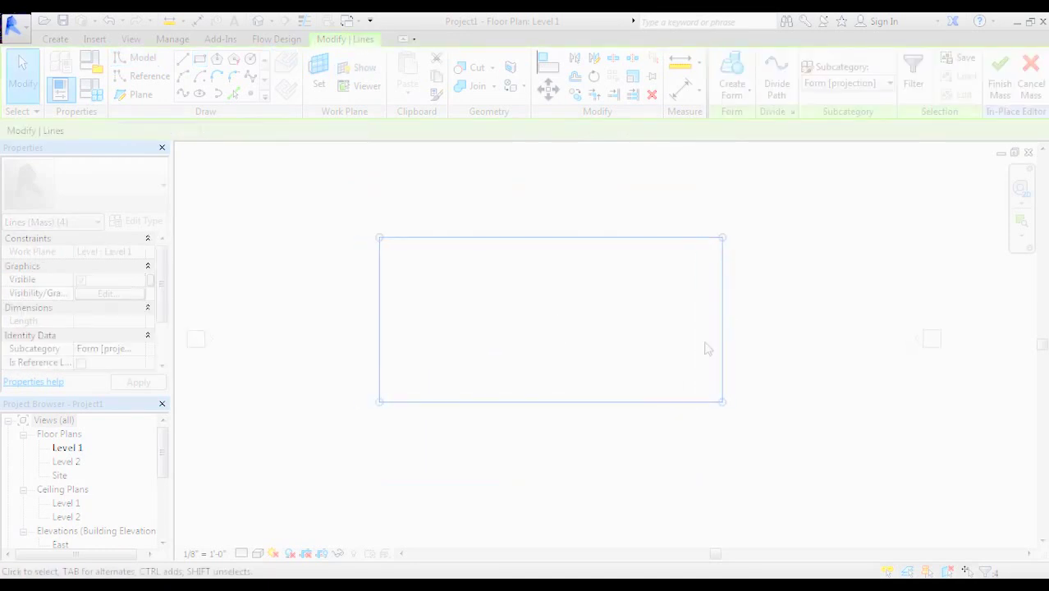
pyautogui.click(729, 321)
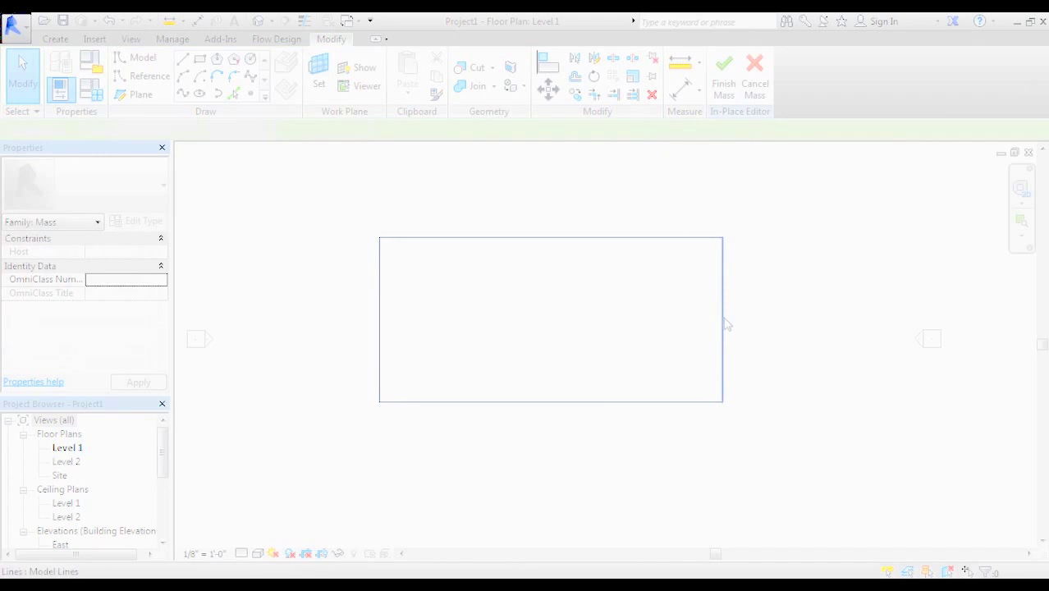
# - Set the rectangle's length to 100' by changing the distance of its right side line
pyautogui.click(725, 325)
pyautogui.click(550, 417)
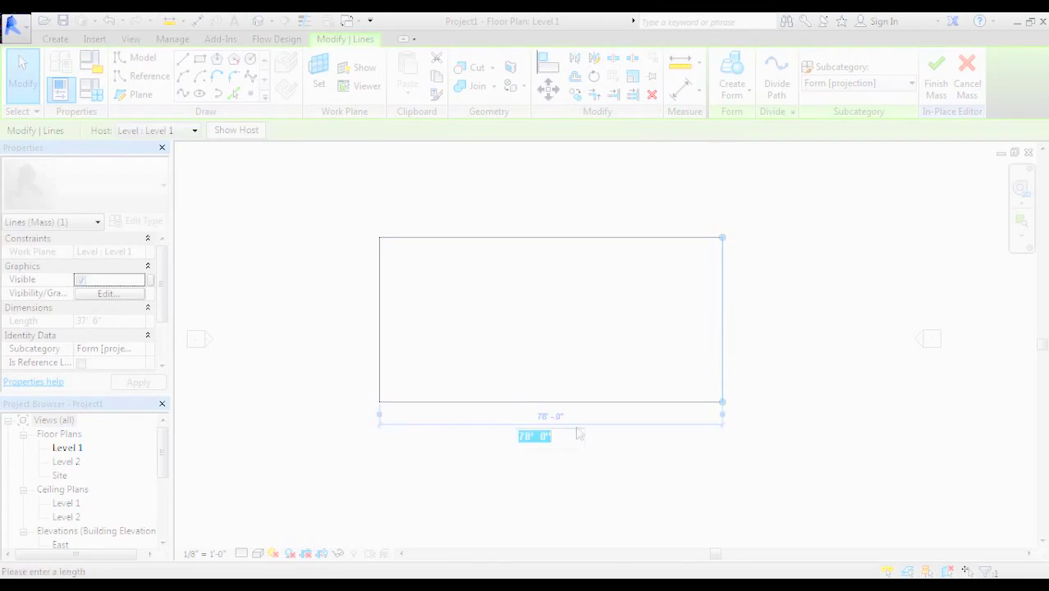
pyautogui.write('100')
pyautogui.press('Return')
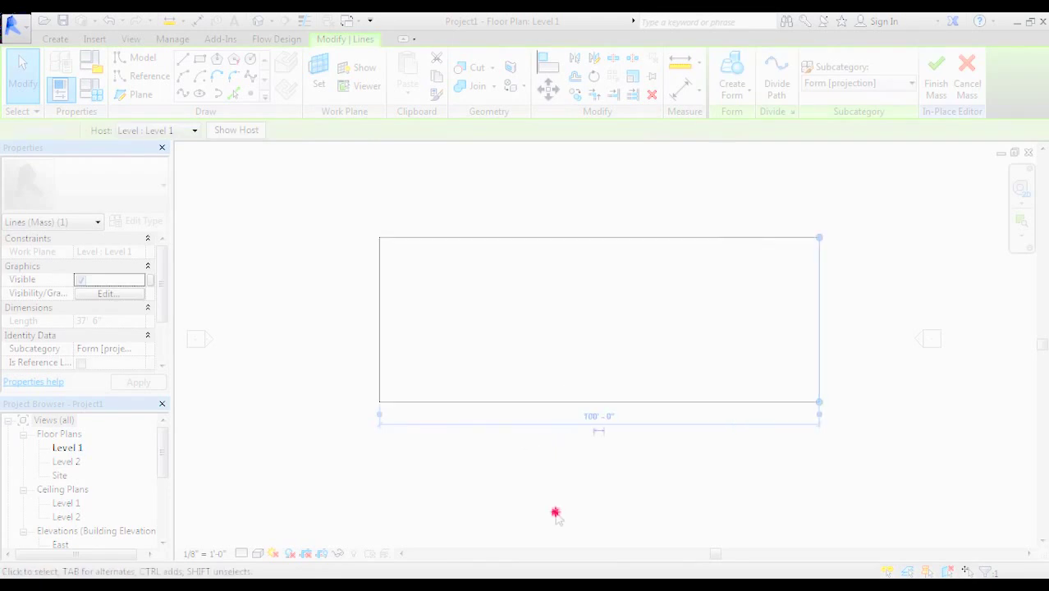
pyautogui.click(554, 514)
# - Set the rectangle's width to 40' by changing the distance of its upper line
pyautogui.click(644, 239)
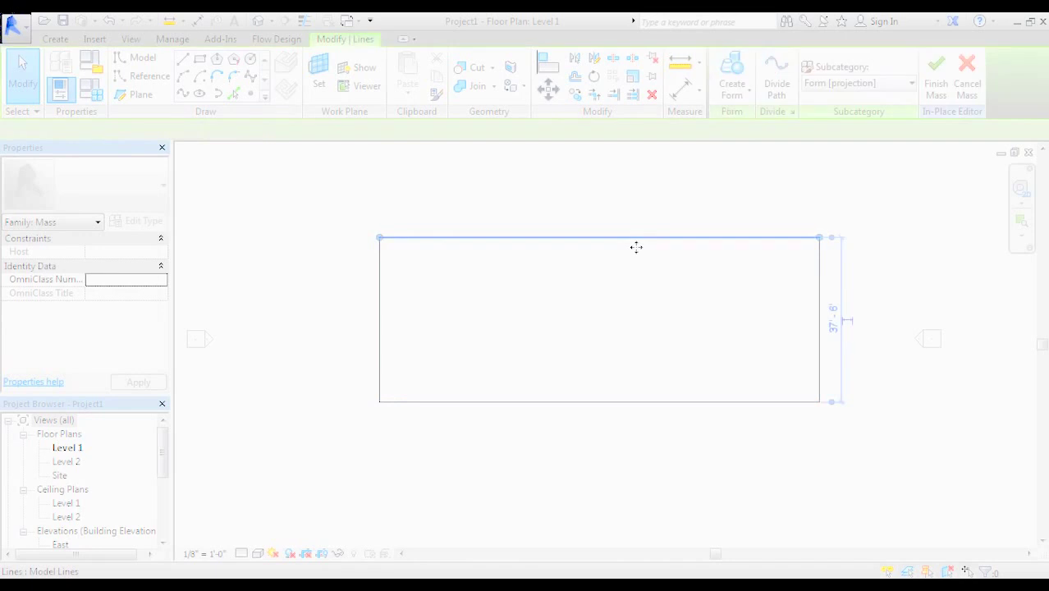
pyautogui.moveTo(636, 247); pyautogui.dragTo(516, 243, button='middle')
pyautogui.click(713, 316)
pyautogui.write('40')
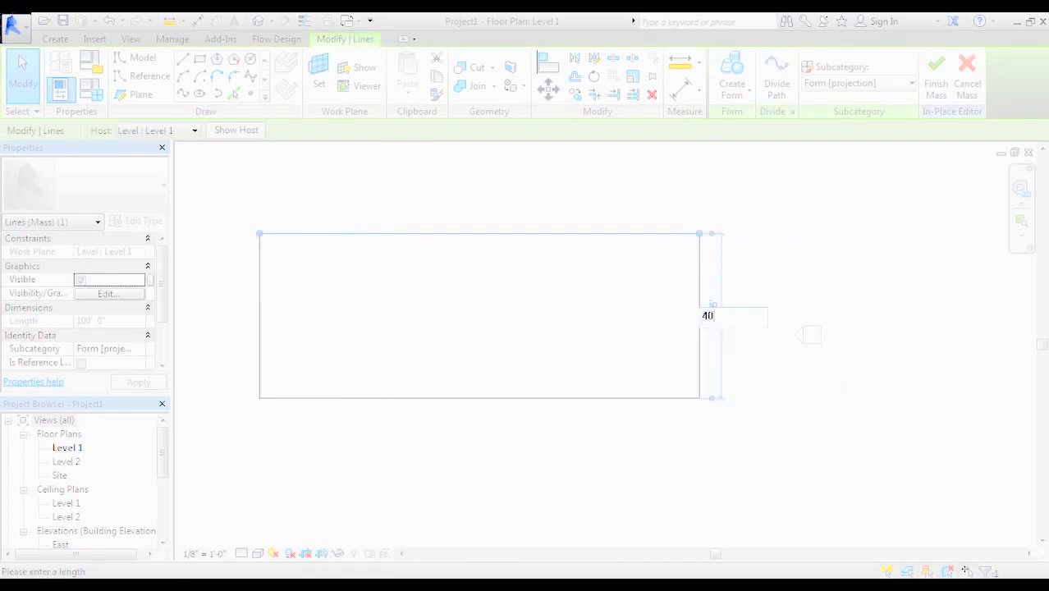
pyautogui.press('Return')
pyautogui.click(740, 340)
# - Open the default 3D view and show the rectangle at a low oblique angle
pyautogui.moveTo(759, 374); pyautogui.dragTo(784, 415, button='middle')
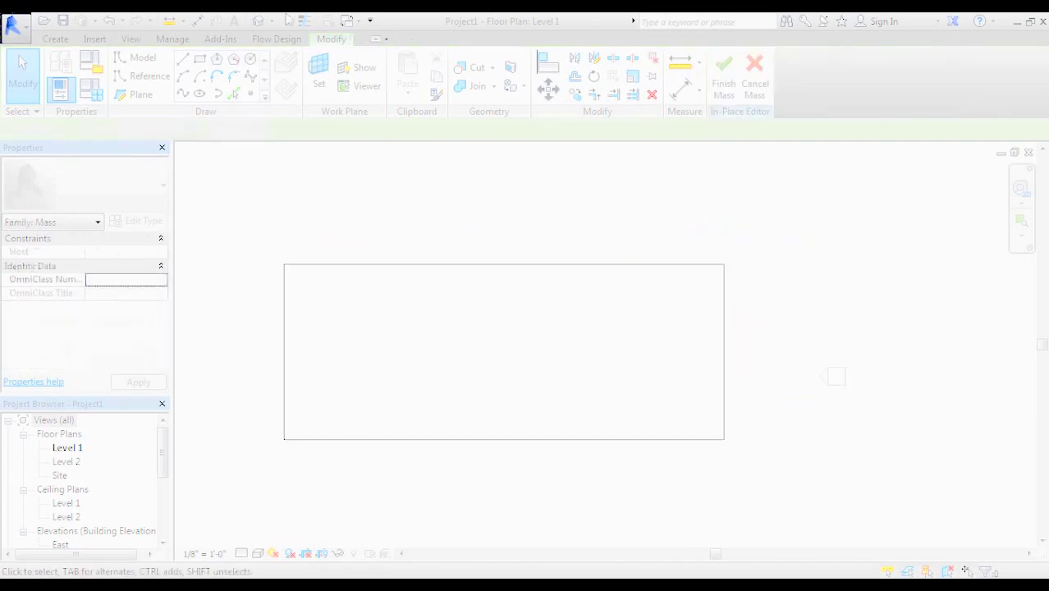
pyautogui.click(261, 21)
pyautogui.scroll(-1, 471, 272)
pyautogui.keyDown('shift'); pyautogui.moveTo(527, 371); pyautogui.dragTo(534, 336, button='middle'); pyautogui.keyUp('shift')
pyautogui.scroll(-1, 539, 292)
pyautogui.scroll(1, 534, 336)
pyautogui.scroll(-2, 469, 289)
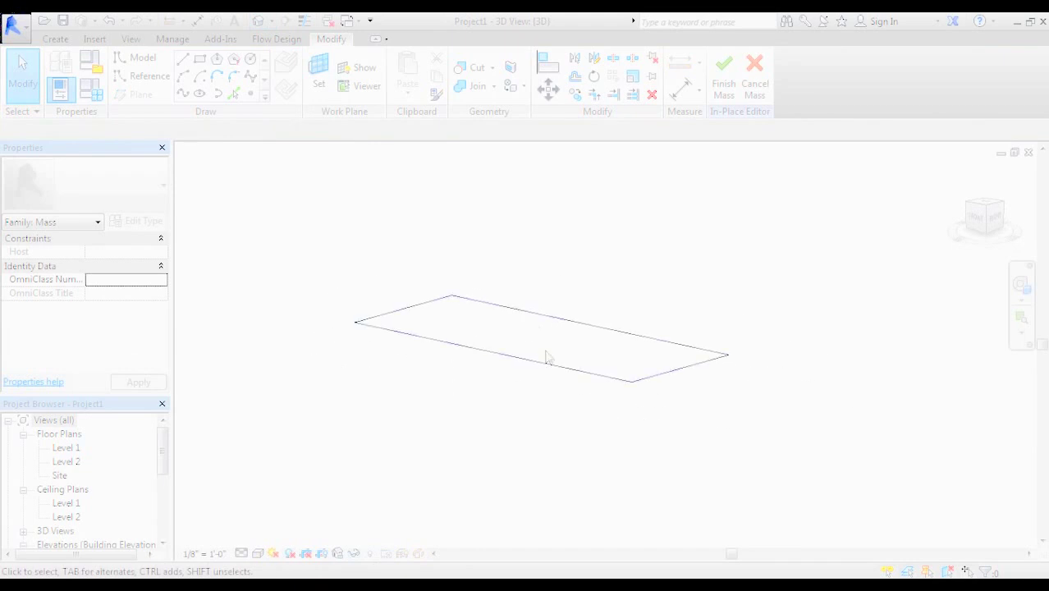
# - Create a solid form from the four lines of the rectangle
pyautogui.moveTo(312, 240); pyautogui.dragTo(776, 468)
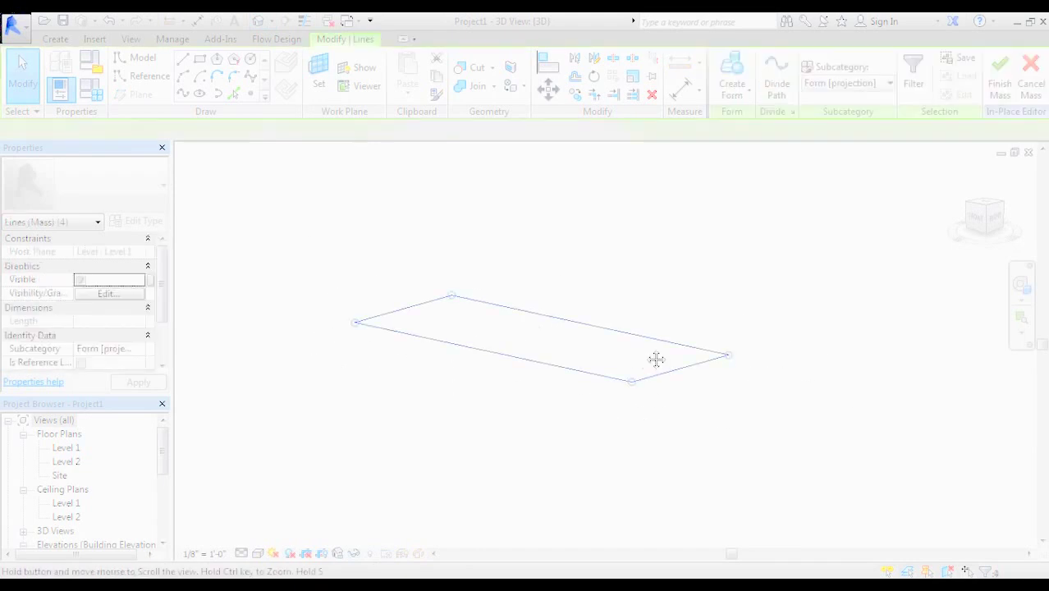
pyautogui.keyDown('shift'); pyautogui.moveTo(655, 359); pyautogui.dragTo(635, 398, button='middle'); pyautogui.keyUp('shift')
pyautogui.click(656, 421)
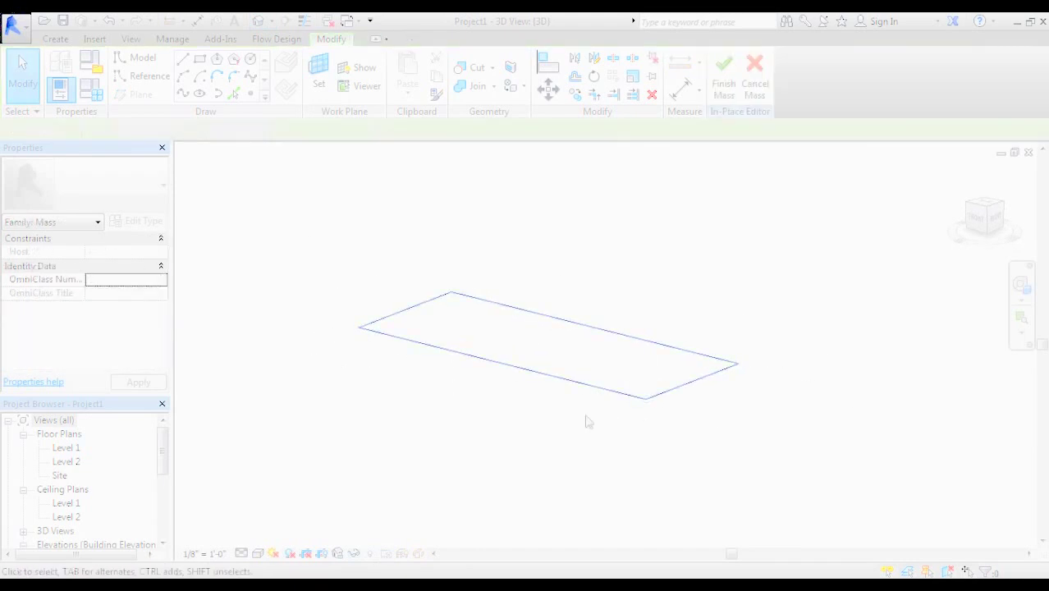
pyautogui.click(583, 385)
pyautogui.moveTo(493, 401); pyautogui.dragTo(510, 419, button='middle')
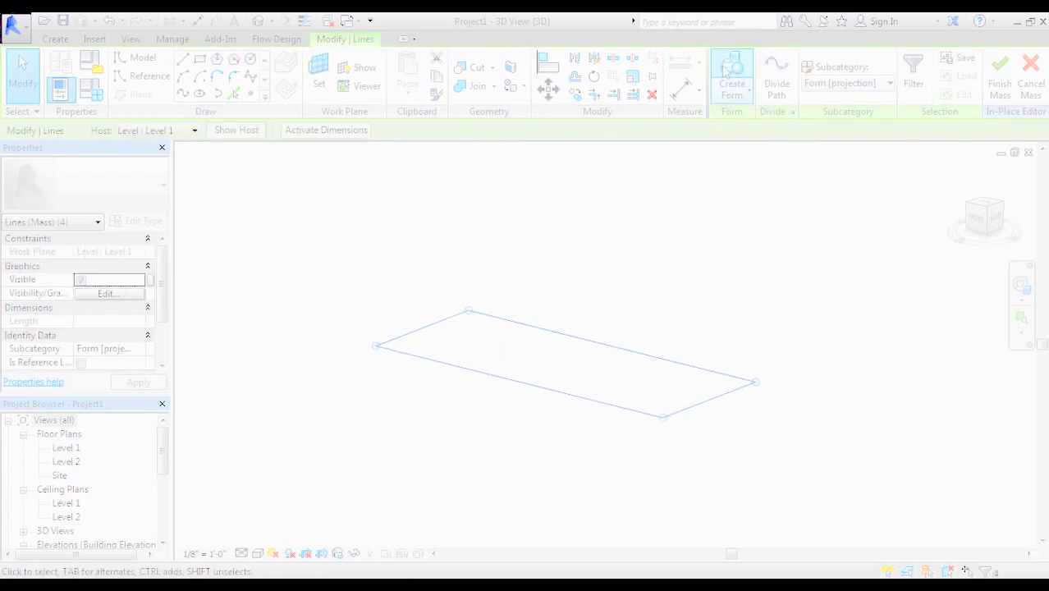
pyautogui.click(726, 64)
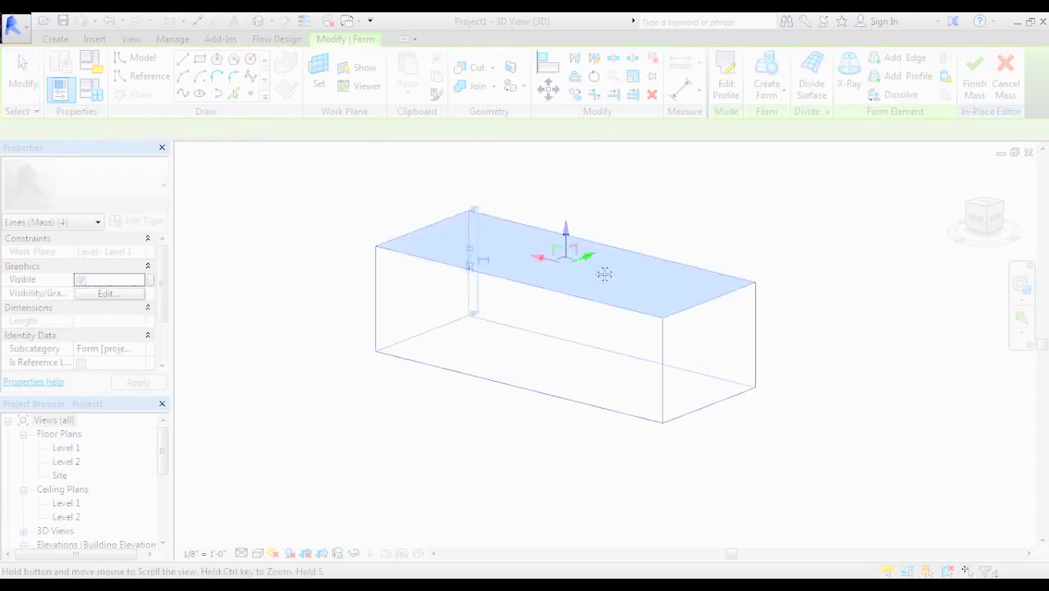
# - Set the height of the solid form to 60' at its top face
pyautogui.keyDown('shift'); pyautogui.moveTo(604, 274); pyautogui.dragTo(760, 332, button='middle'); pyautogui.keyUp('shift')
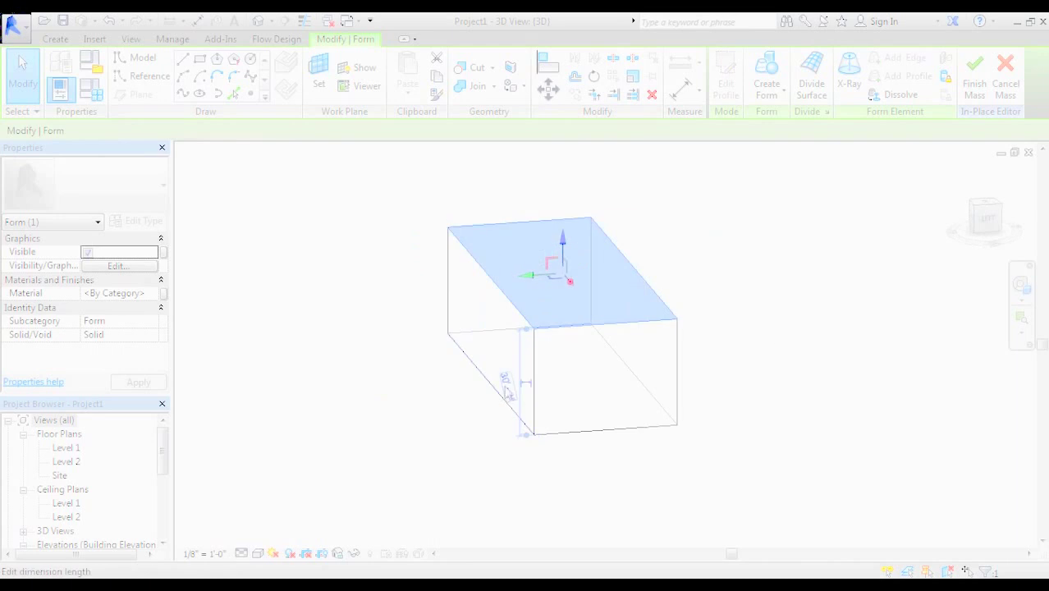
pyautogui.click(523, 396)
pyautogui.write('60')
pyautogui.press('Return')
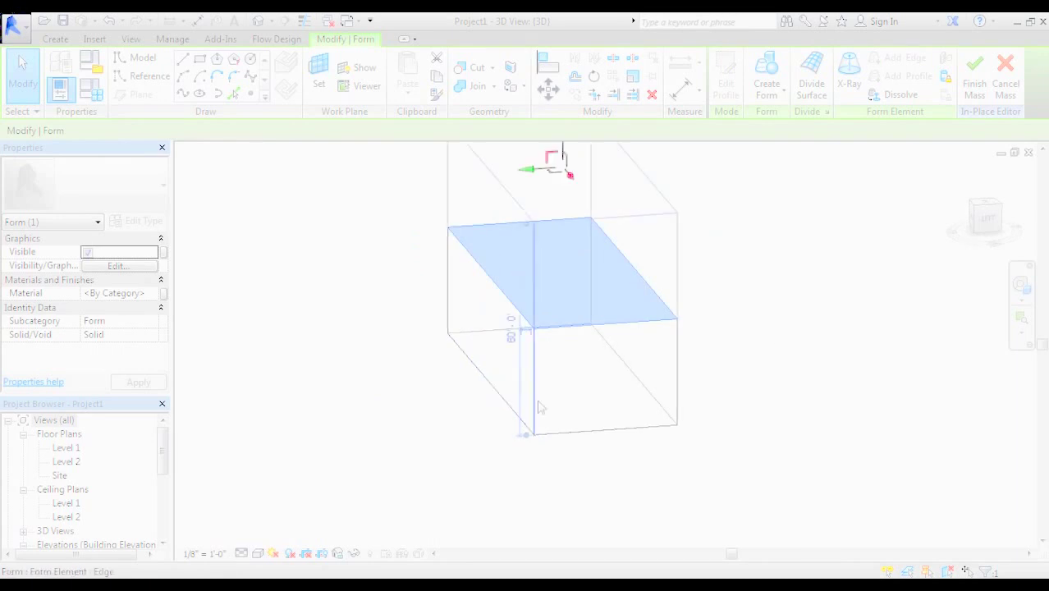
pyautogui.click(416, 324)
# - Slope one long side by setting the top face's width to 20' from its long top edge, and finish the mass
pyautogui.moveTo(424, 327); pyautogui.dragTo(510, 348, button='middle')
pyautogui.scroll(3, 509, 348)
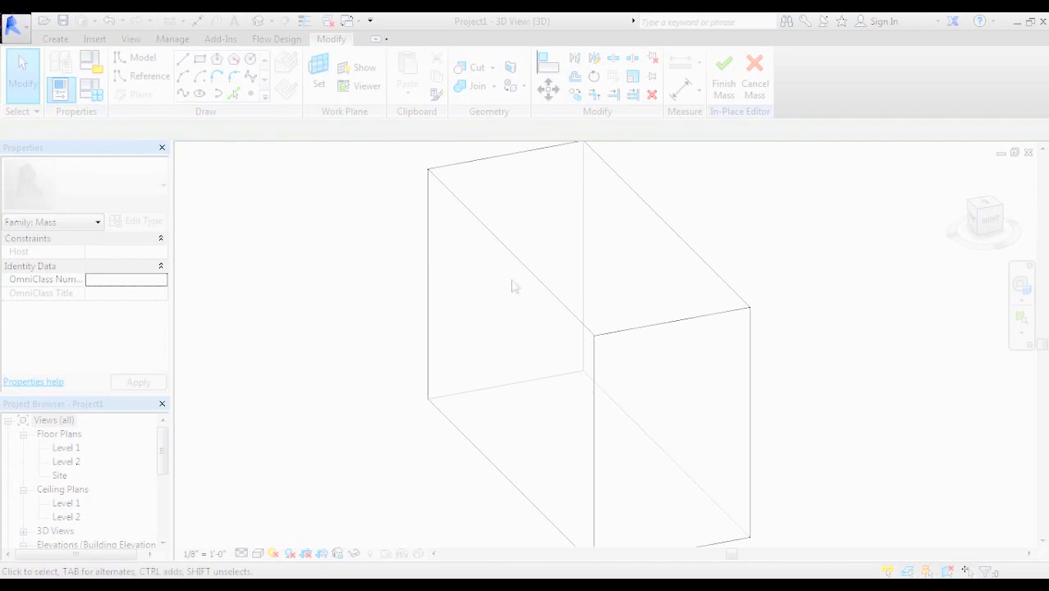
pyautogui.click(521, 261)
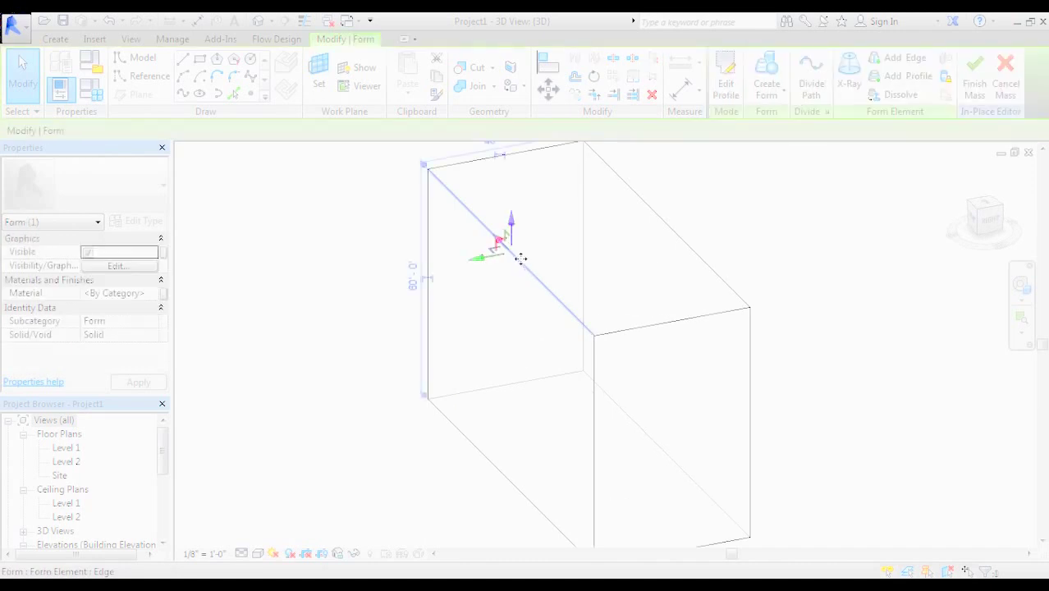
pyautogui.moveTo(520, 258); pyautogui.dragTo(550, 293, button='middle')
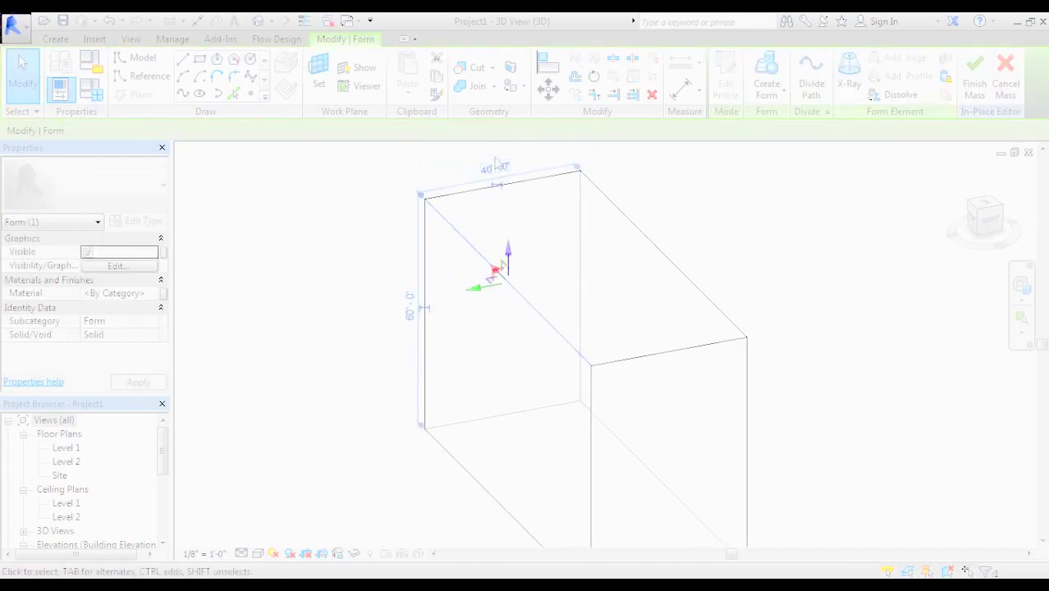
pyautogui.click(495, 167)
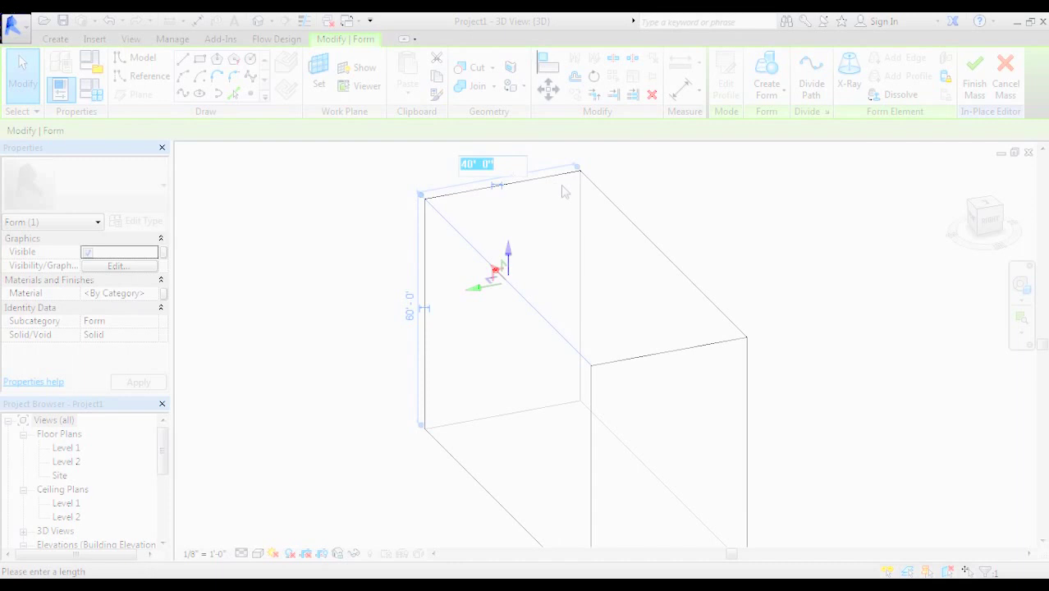
pyautogui.write('20')
pyautogui.press('Return')
pyautogui.keyDown('shift'); pyautogui.moveTo(400, 277); pyautogui.dragTo(702, 309, button='middle'); pyautogui.keyUp('shift')
pyautogui.click(362, 228)
pyautogui.scroll(-1, 376, 238)
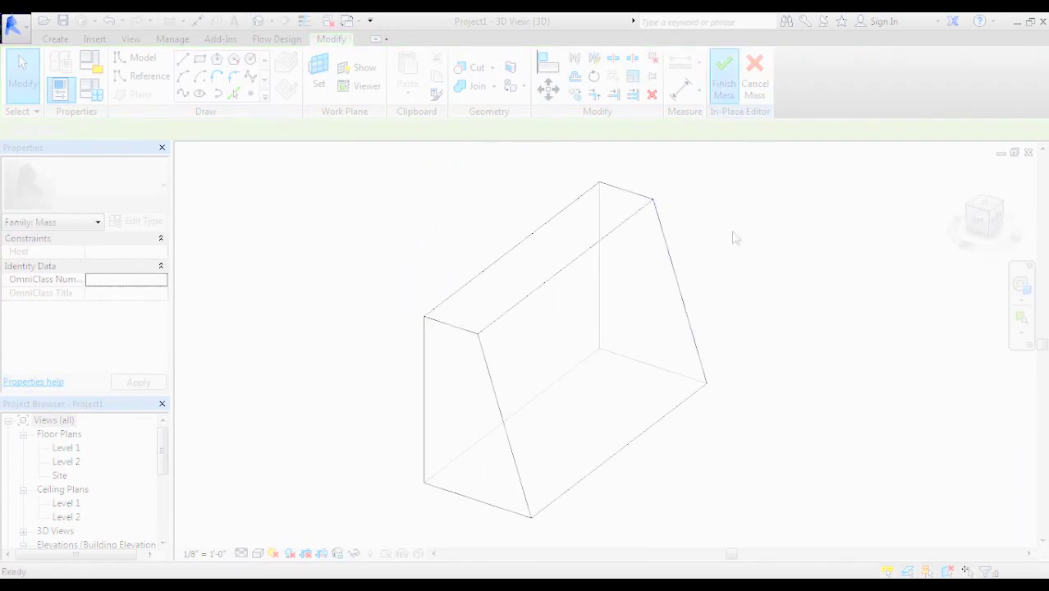
pyautogui.keyDown('shift'); pyautogui.moveTo(778, 243); pyautogui.dragTo(501, 271, button='middle'); pyautogui.keyUp('shift')
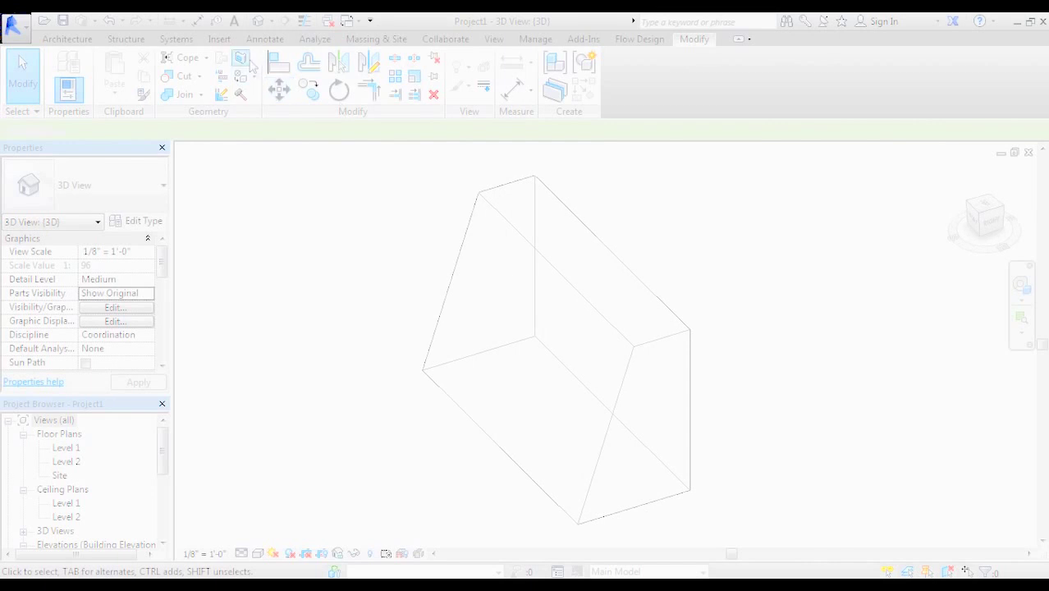
# - Start a curtain system by face and select the sloped face of the mass
pyautogui.click(68, 40)
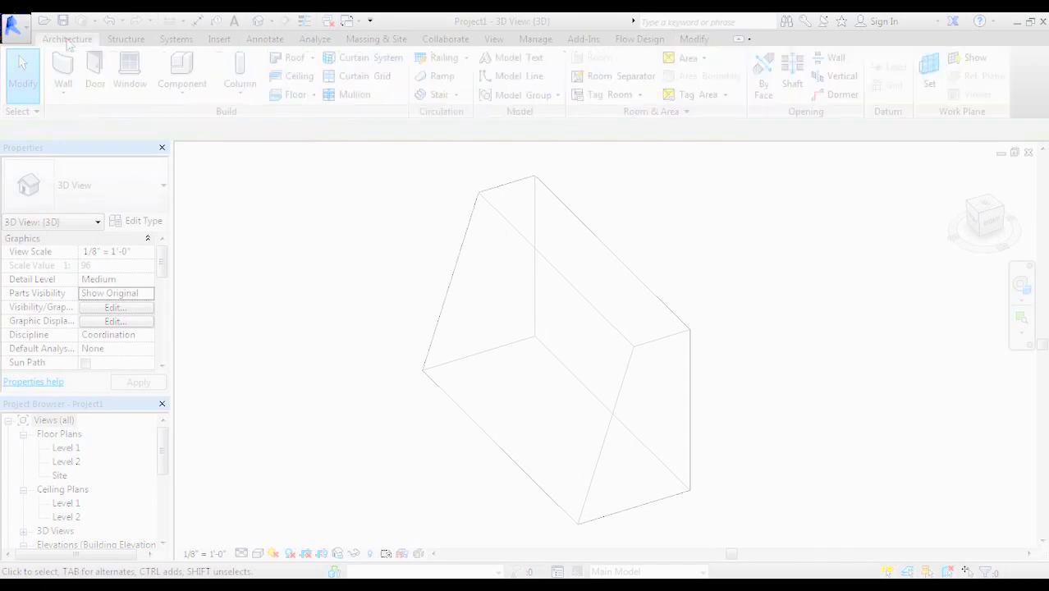
pyautogui.click(365, 58)
pyautogui.keyDown('shift'); pyautogui.moveTo(598, 211); pyautogui.dragTo(721, 321, button='middle'); pyautogui.keyUp('shift')
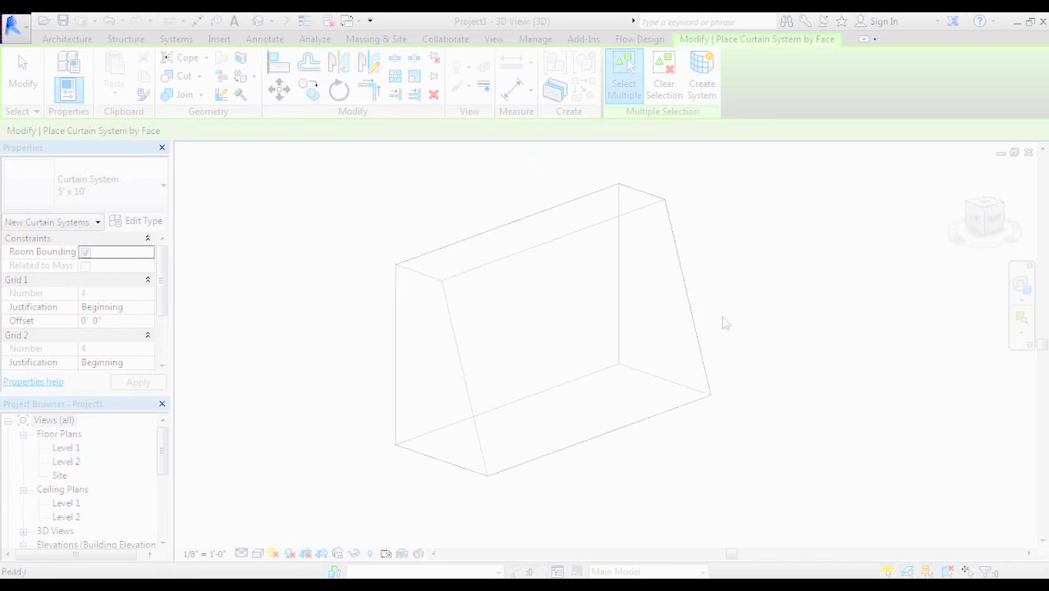
pyautogui.click(496, 267)
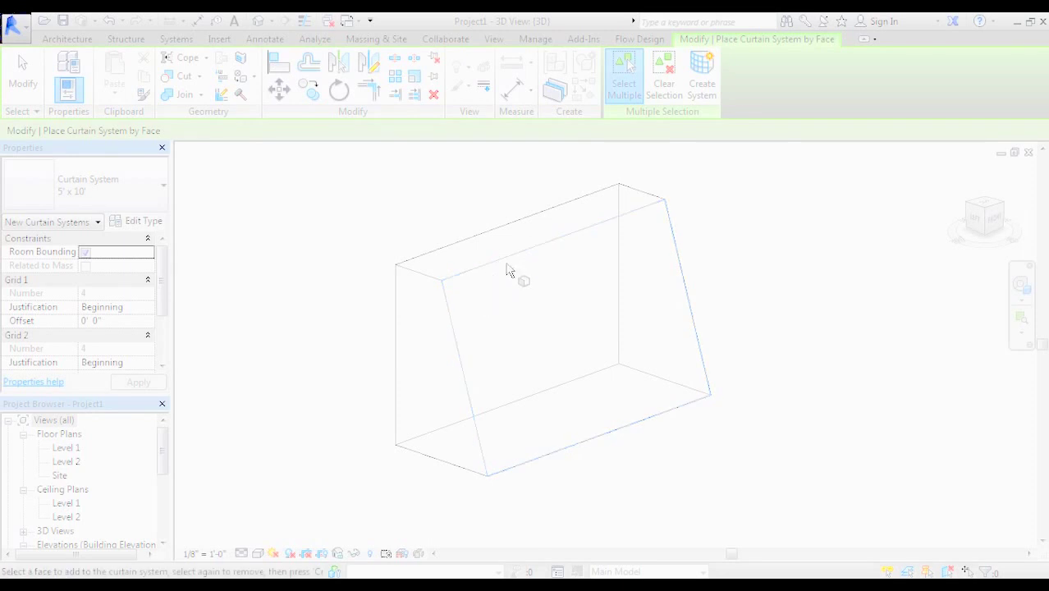
pyautogui.click(508, 265)
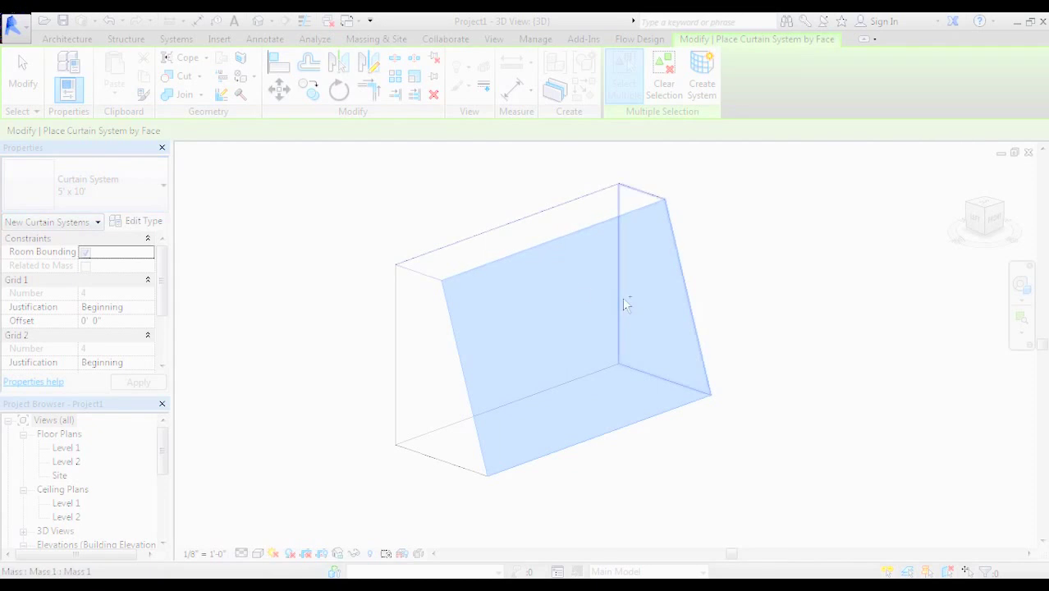
pyautogui.keyDown('shift'); pyautogui.moveTo(625, 300); pyautogui.dragTo(649, 328, button='middle'); pyautogui.keyUp('shift')
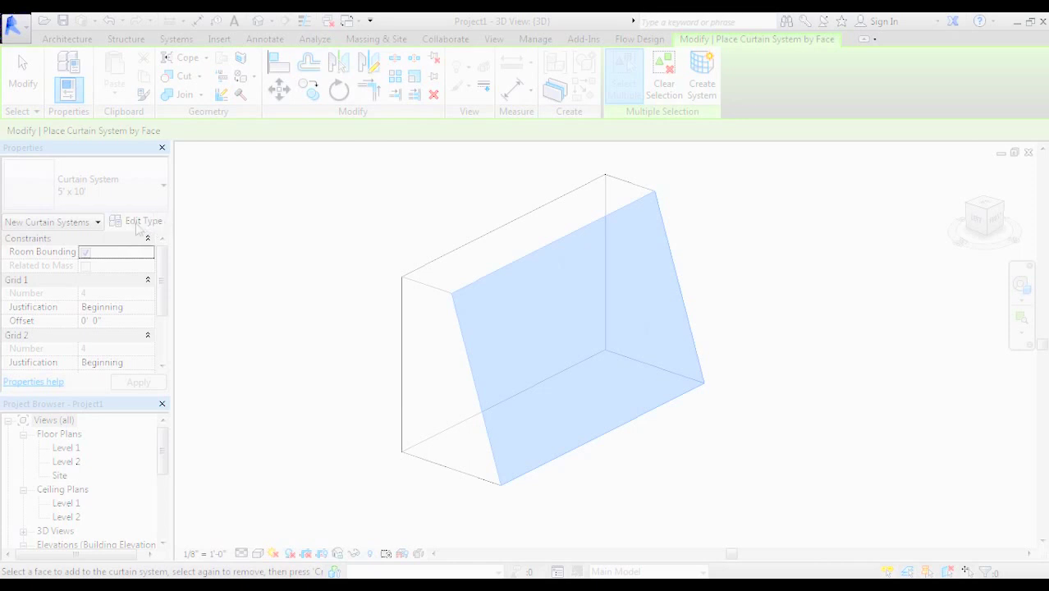
# - Set the Grid 2 spacing of the curtain system type to 10'
pyautogui.click(129, 221)
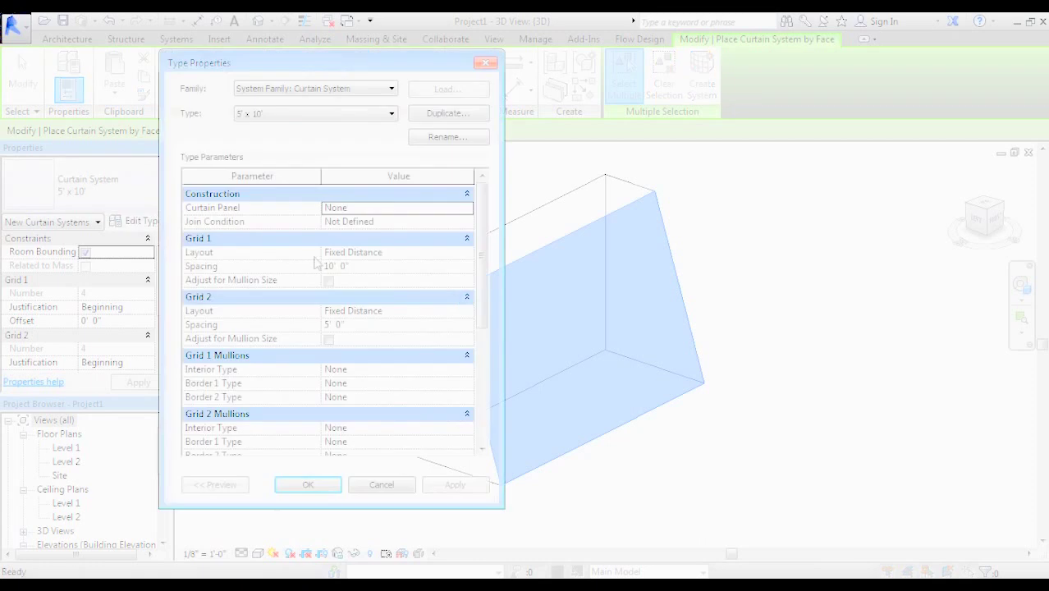
pyautogui.moveTo(484, 240); pyautogui.dragTo(486, 251)
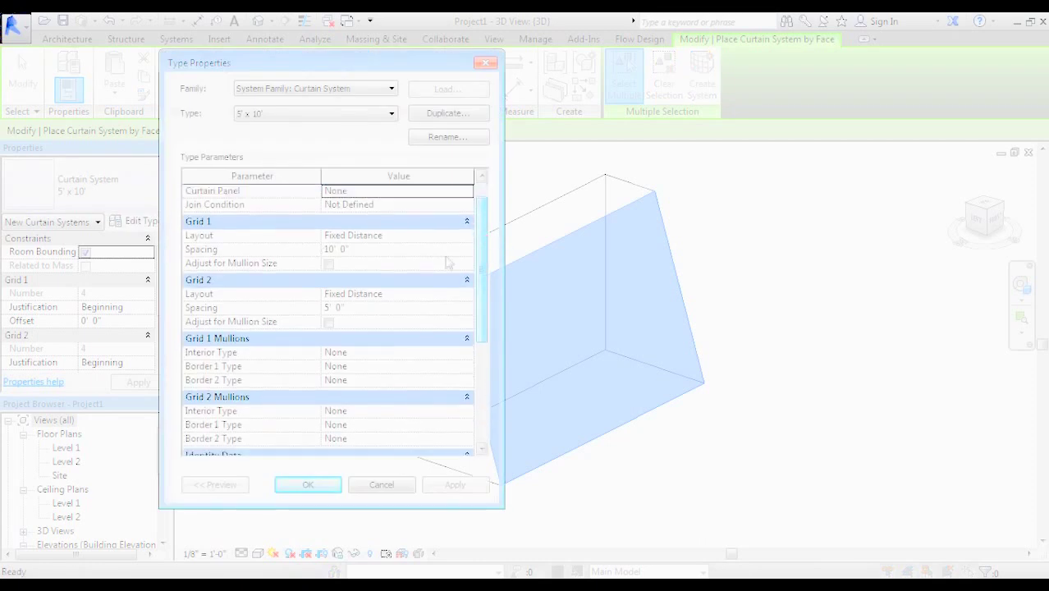
pyautogui.click(369, 250)
pyautogui.click(398, 307)
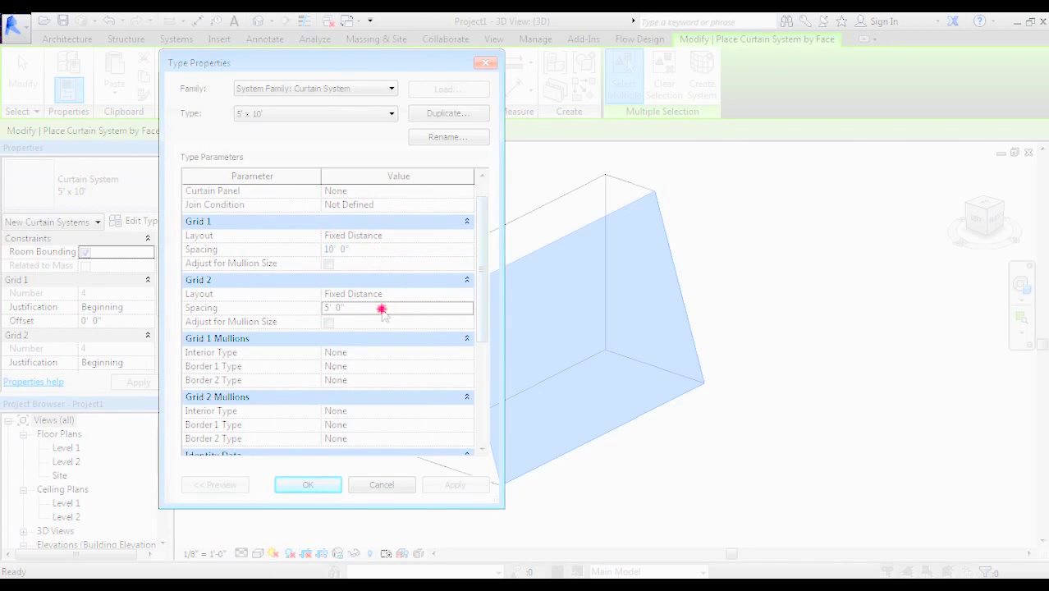
pyautogui.write('10')
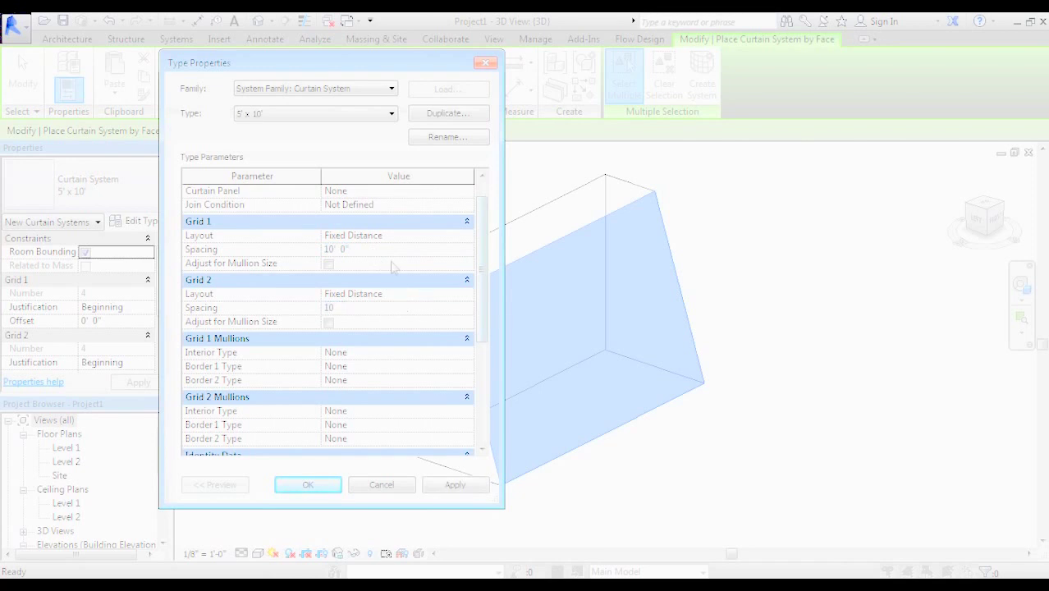
pyautogui.click(393, 249)
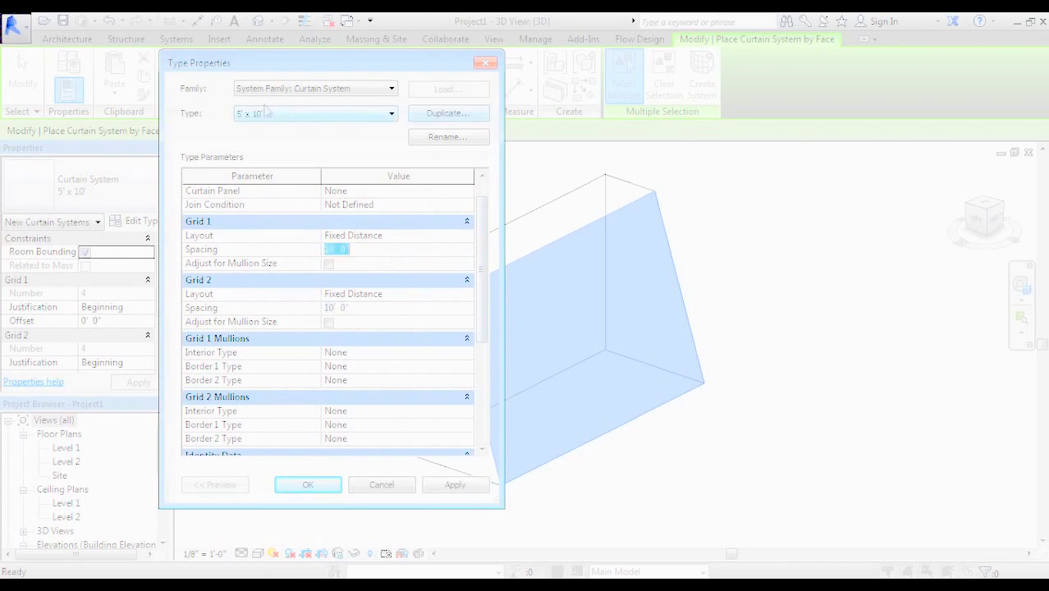
# - Rename the curtain system type to 10x10 and apply the type changes
pyautogui.click(448, 137)
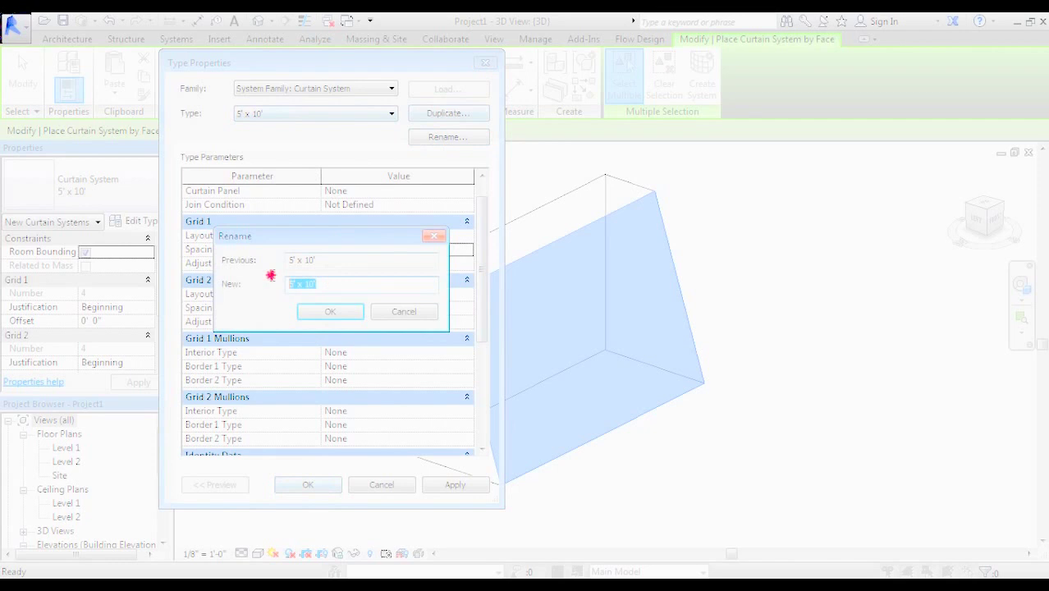
pyautogui.write("10x10'")
pyautogui.click(305, 312)
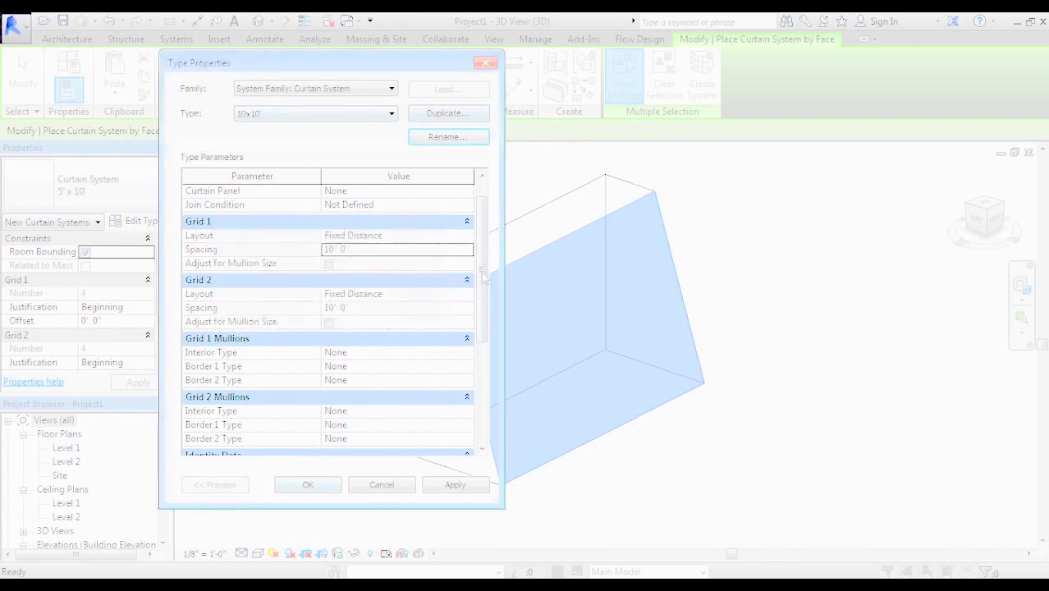
pyautogui.moveTo(484, 279); pyautogui.dragTo(484, 309)
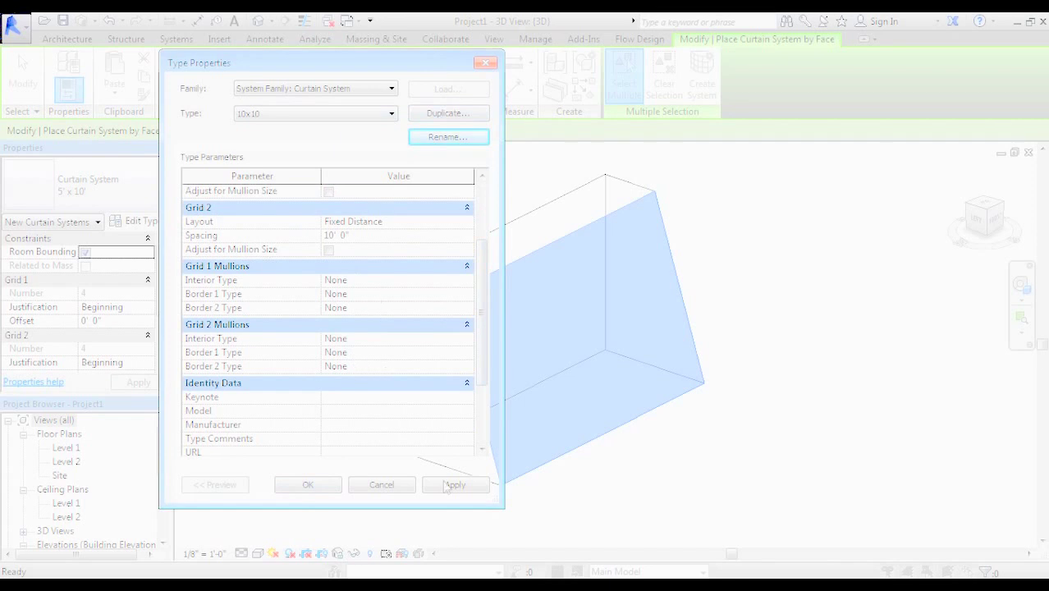
pyautogui.click(310, 486)
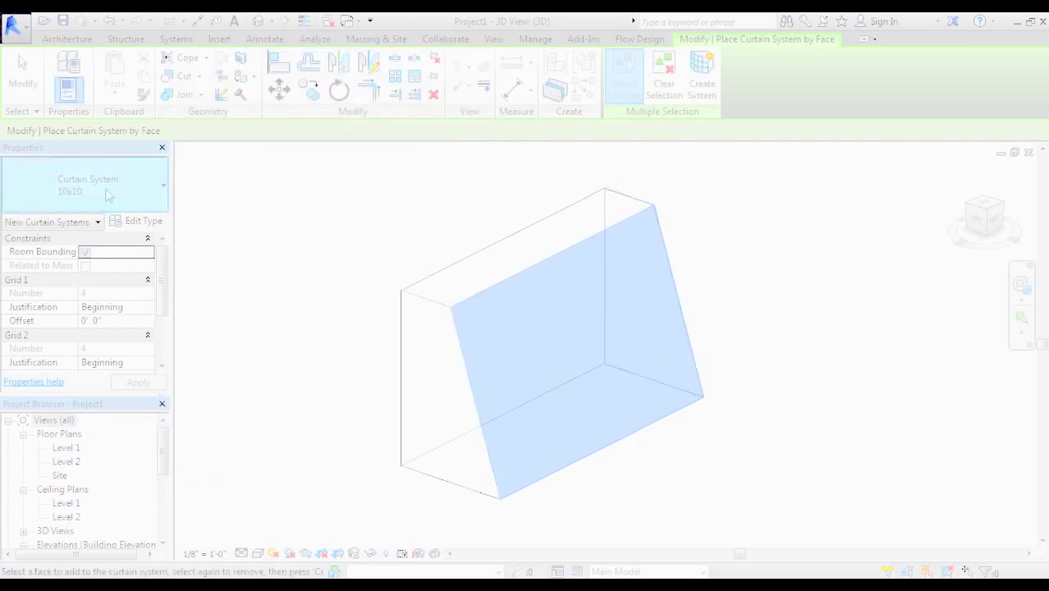
# - Create the curtain system on the sloped face and display the view in the Shaded visual style
pyautogui.click(702, 82)
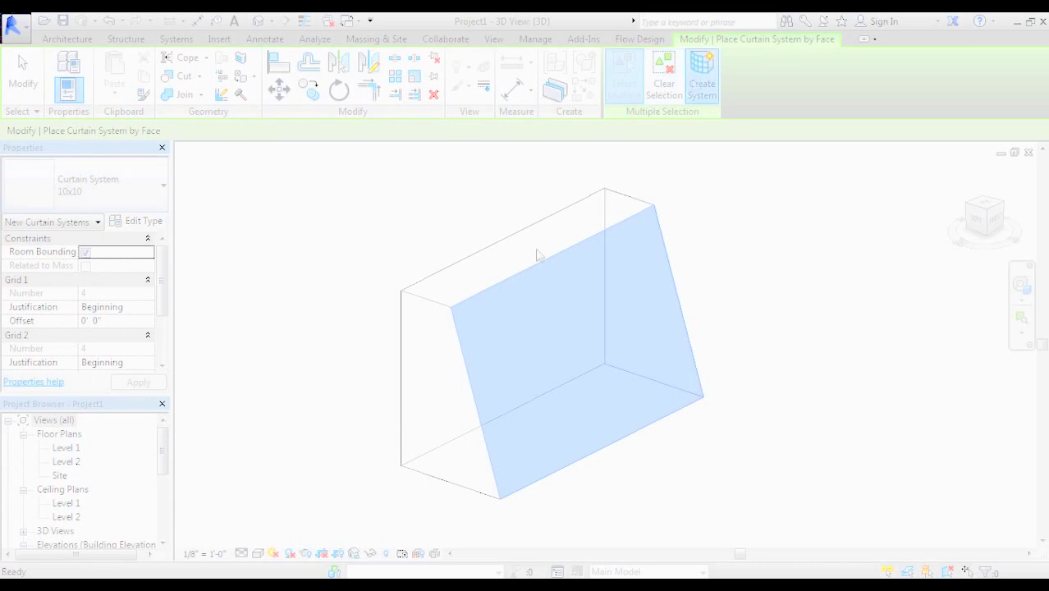
pyautogui.moveTo(771, 349)
pyautogui.keyDown('shift'); pyautogui.mouseDown(button='middle')
pyautogui.moveTo(663, 367)
pyautogui.moveTo(514, 353)
pyautogui.moveTo(466, 311)
pyautogui.moveTo(521, 288)
pyautogui.moveTo(780, 337)
pyautogui.moveTo(771, 350)
pyautogui.mouseUp(button='middle'); pyautogui.keyUp('shift')
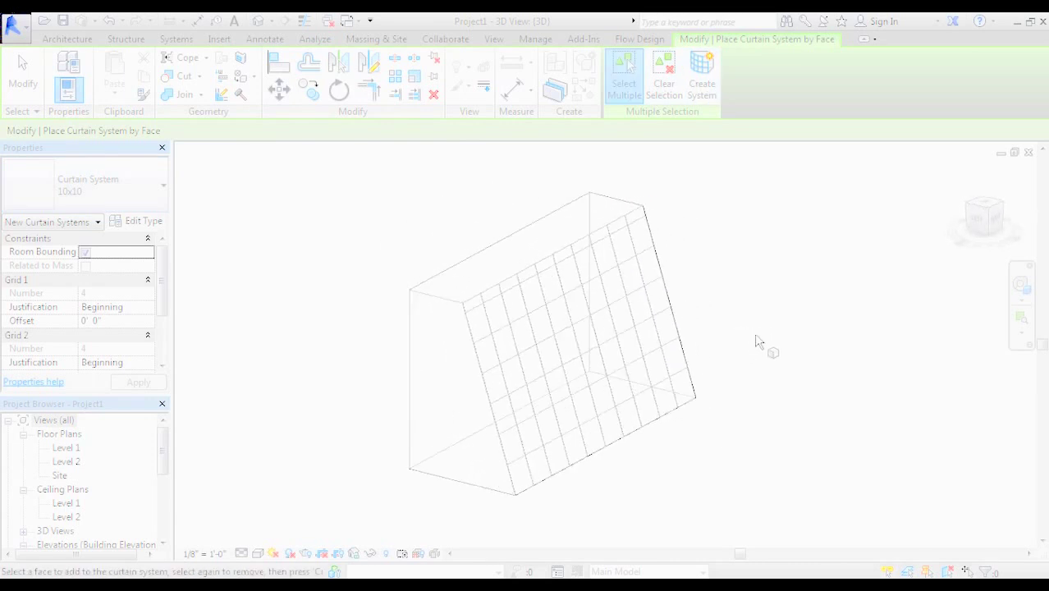
pyautogui.click(257, 553)
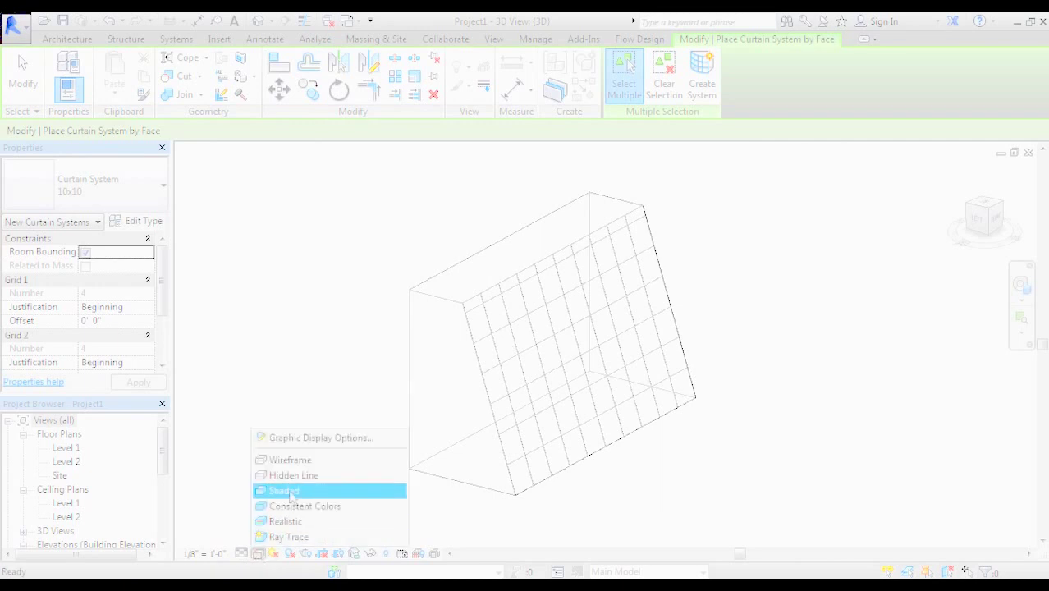
pyautogui.click(294, 505)
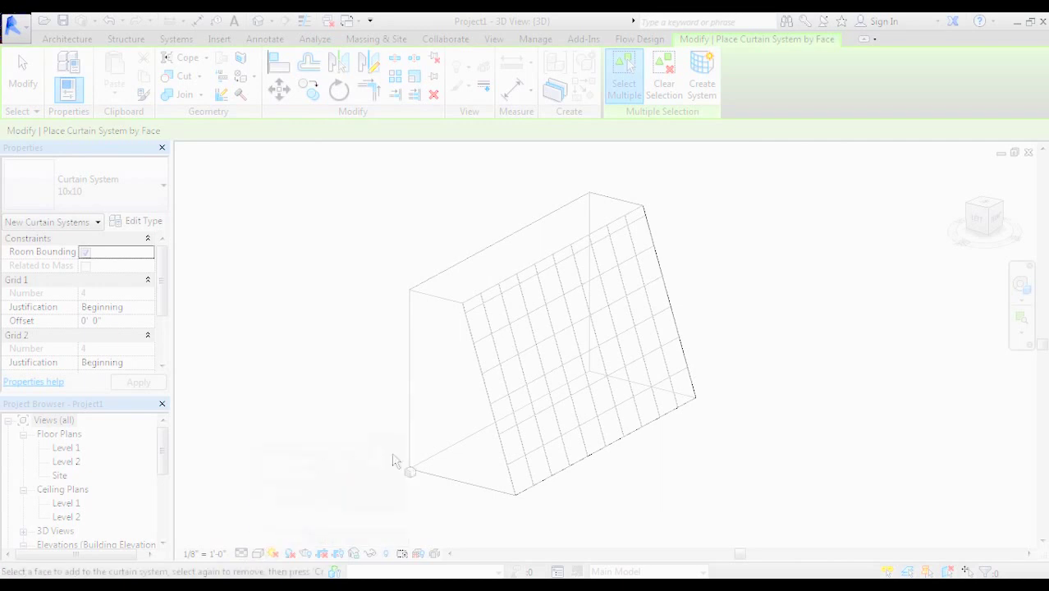
# - Move the mass sideways in the top view so that it stands apart from the curtain system
pyautogui.moveTo(381, 465); pyautogui.dragTo(371, 469, button='middle')
pyautogui.scroll(2, 460, 477)
pyautogui.press('Escape')
pyautogui.moveTo(393, 410); pyautogui.dragTo(396, 431, button='middle')
pyautogui.click(349, 335)
pyautogui.scroll(-2, 361, 345)
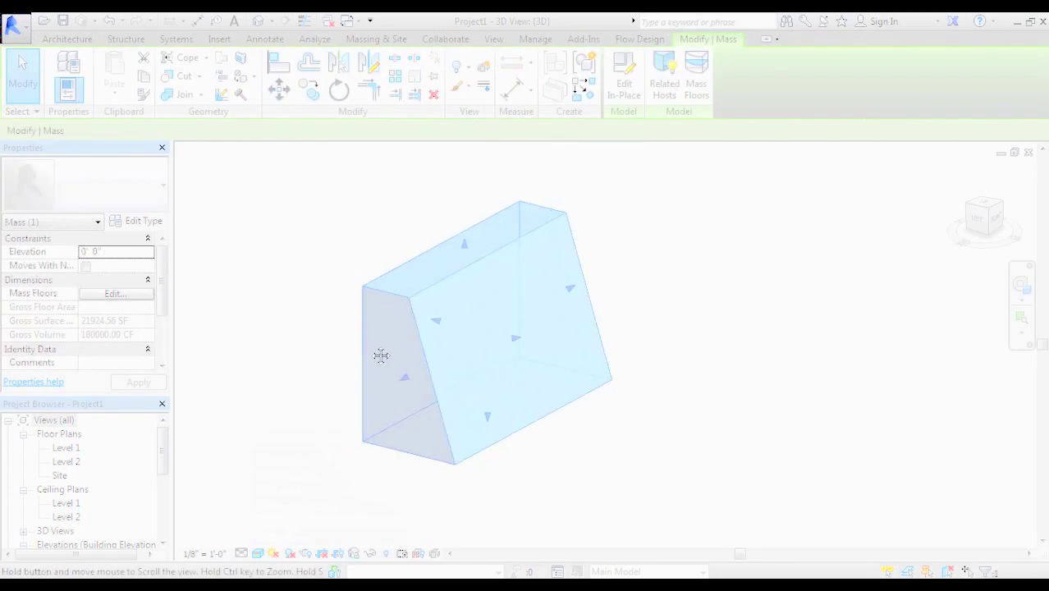
pyautogui.click(987, 207)
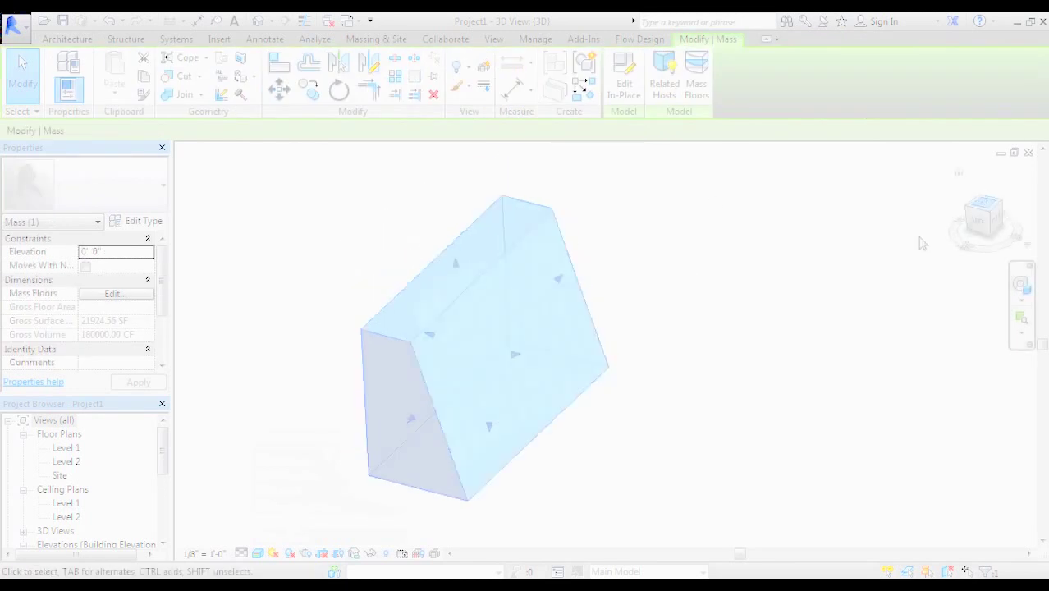
pyautogui.click(279, 87)
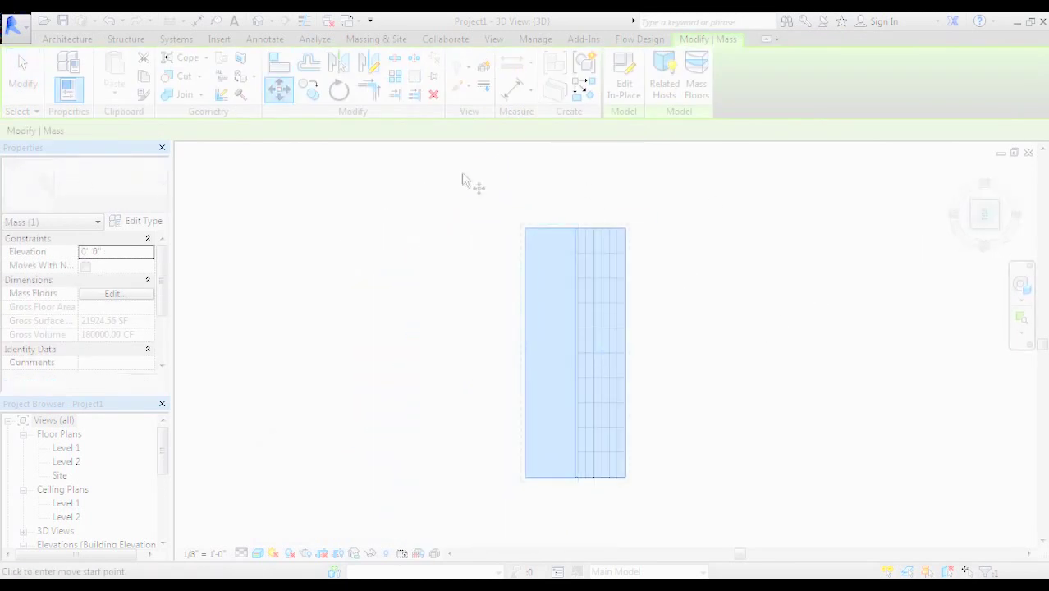
pyautogui.click(525, 228)
pyautogui.click(457, 187)
pyautogui.click(510, 345)
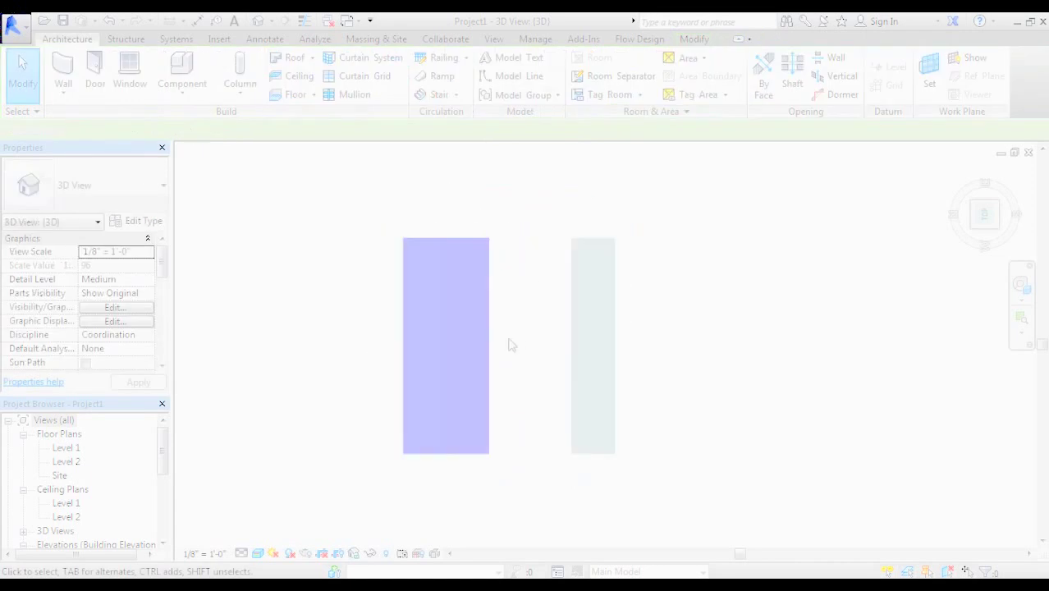
# - Draw a straight Curtain Wall 1 wall about 132'-6" long beside the curtain system, with an unconnected height of 20'
pyautogui.keyDown('shift'); pyautogui.moveTo(511, 345); pyautogui.dragTo(449, 335, button='middle'); pyautogui.keyUp('shift')
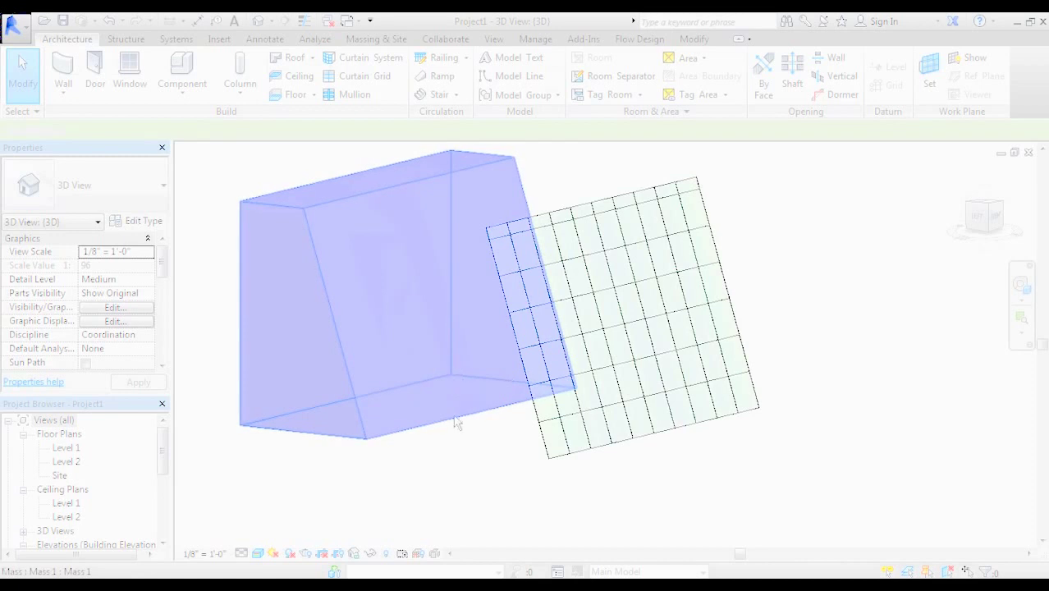
pyautogui.keyDown('shift'); pyautogui.moveTo(456, 423); pyautogui.dragTo(505, 460, button='middle'); pyautogui.keyUp('shift')
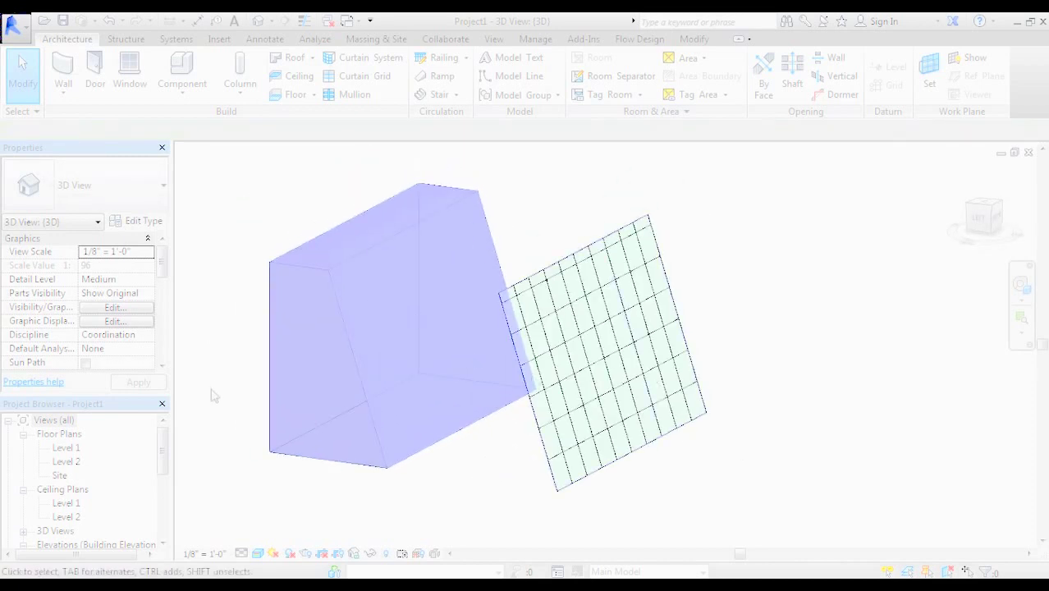
pyautogui.click(64, 72)
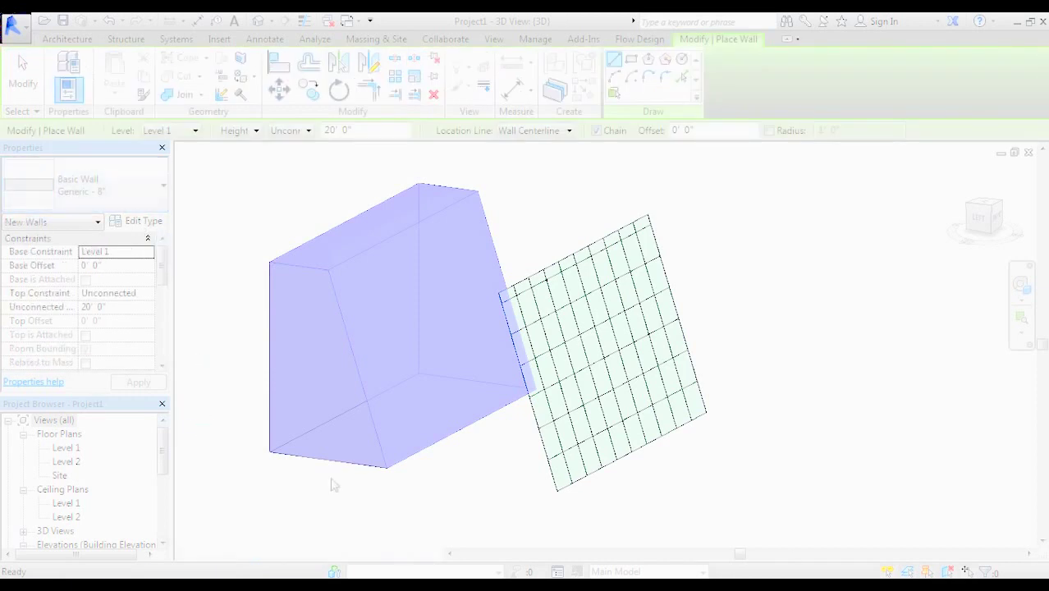
pyautogui.click(861, 414)
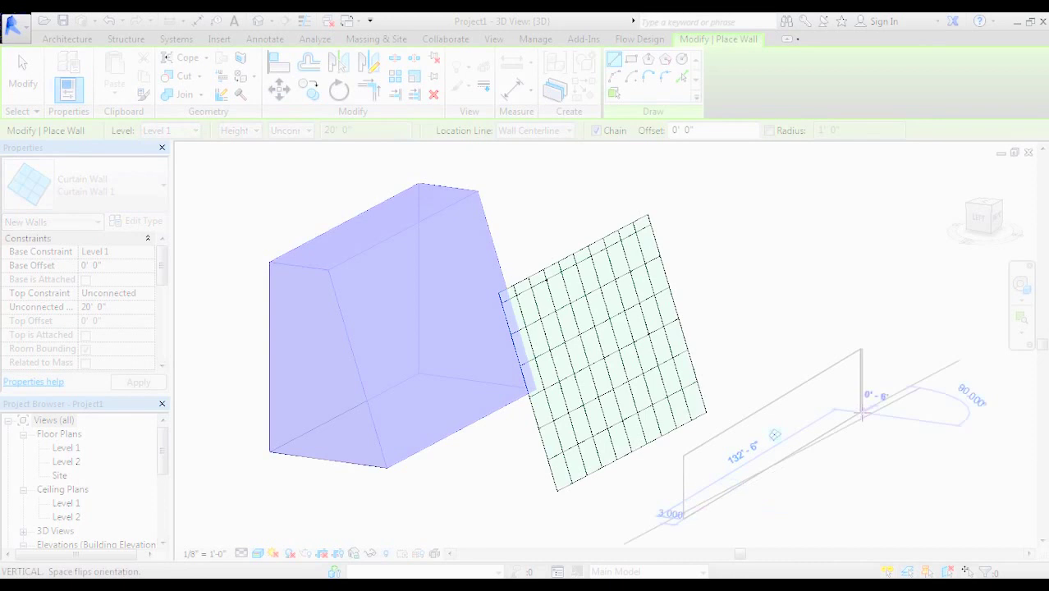
pyautogui.press('Escape')
pyautogui.press('Escape')
pyautogui.scroll(1, 766, 468)
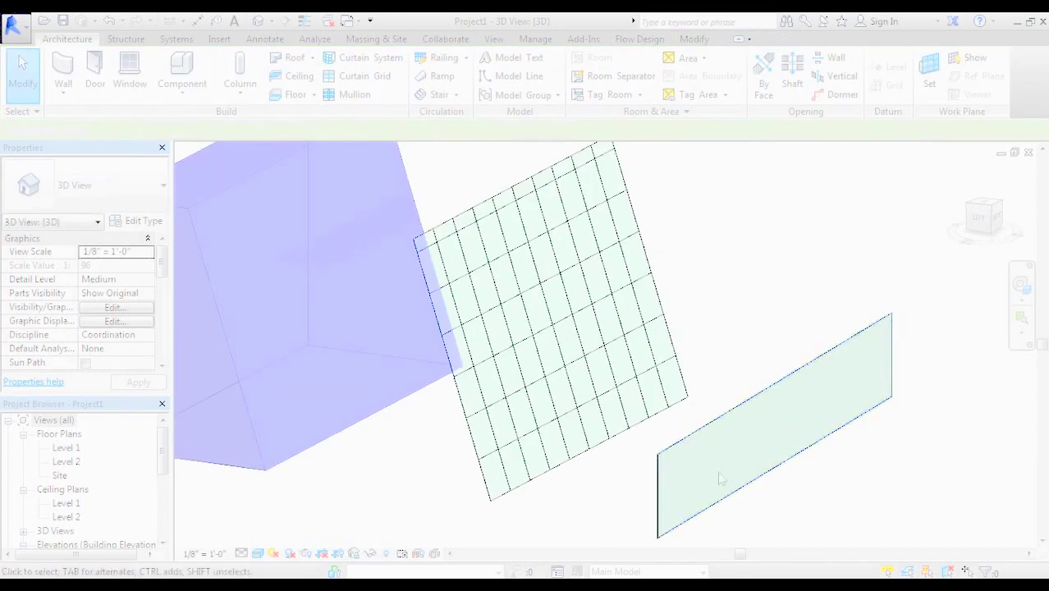
# - Delete the plain curtain wall beside the curtain system
pyautogui.keyDown('shift'); pyautogui.moveTo(719, 478); pyautogui.dragTo(763, 427, button='middle'); pyautogui.keyUp('shift')
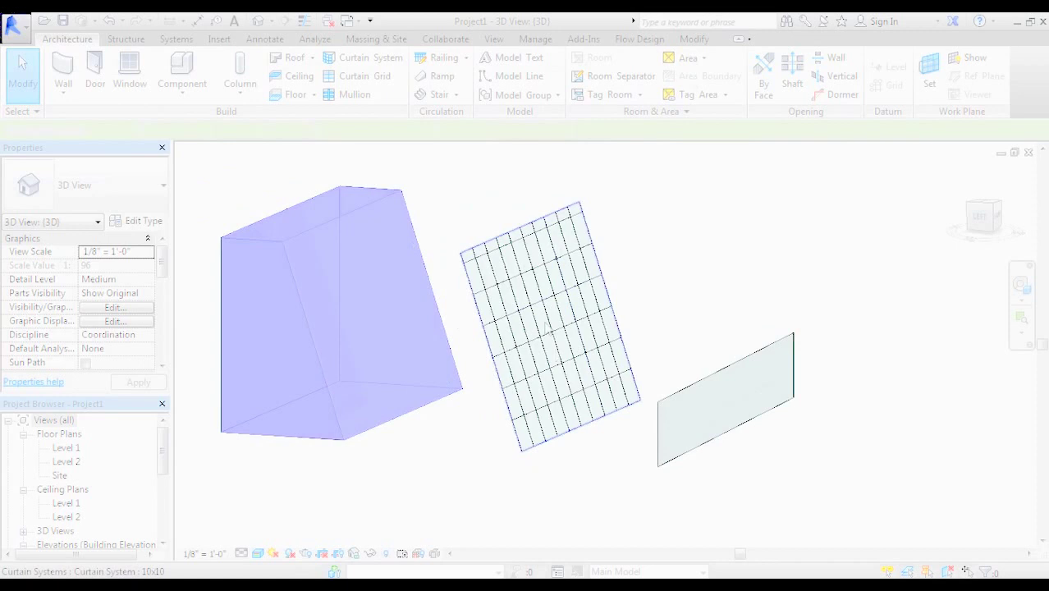
pyautogui.click(727, 379)
pyautogui.press('Delete')
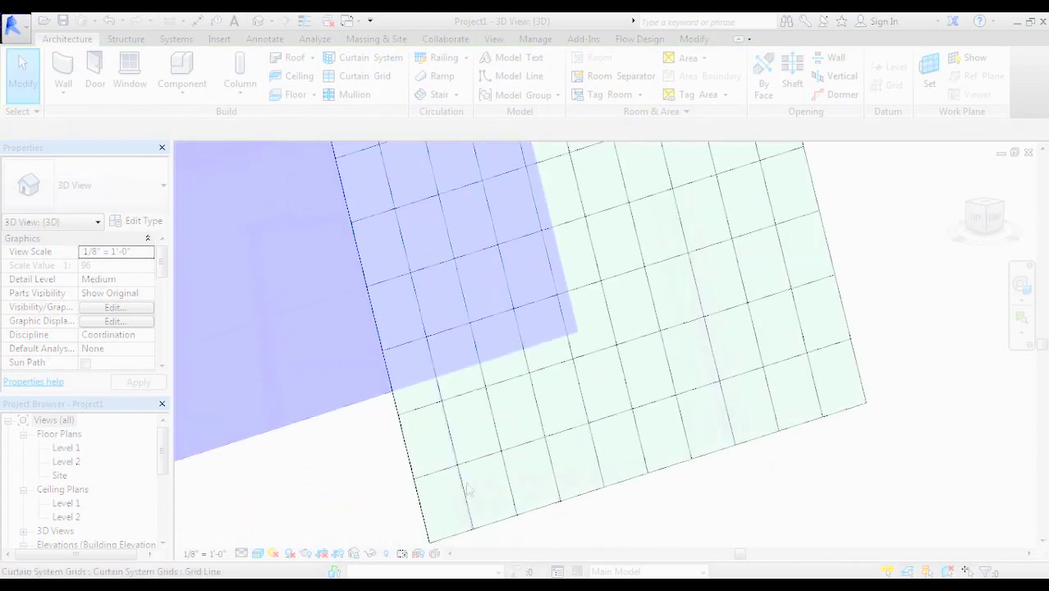
# - Unpin the lowest horizontal grid line of the curtain system and set its distance from the base edge to 4'
pyautogui.click(480, 468)
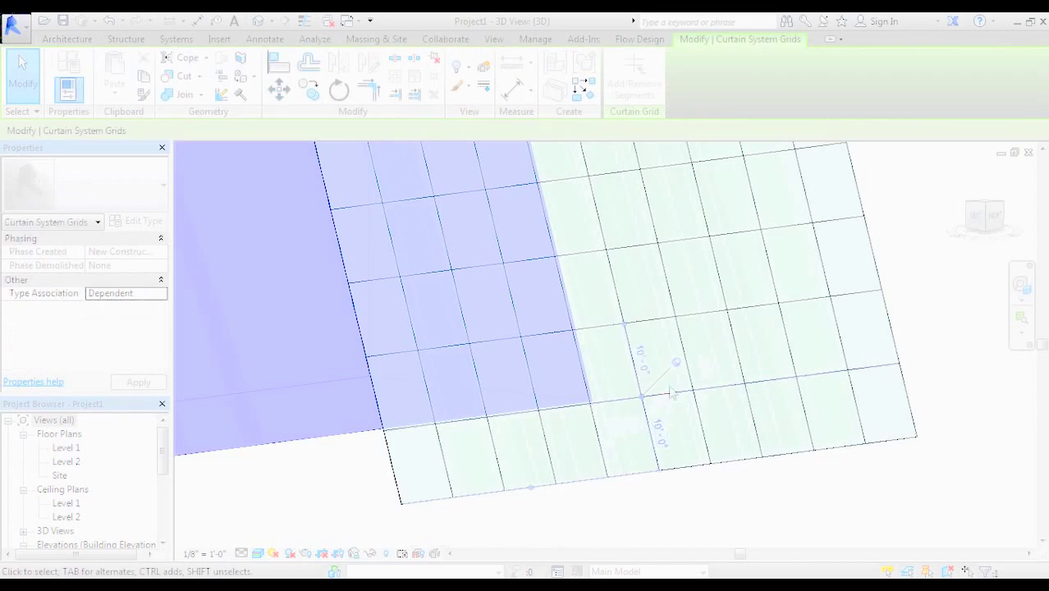
pyautogui.click(676, 363)
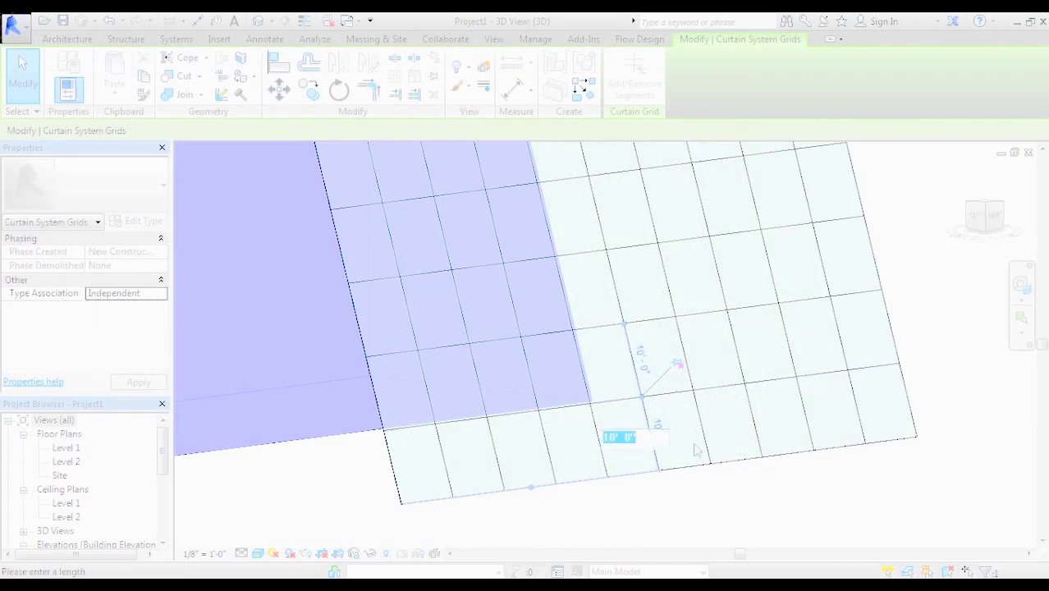
pyautogui.write('4')
pyautogui.press('Return')
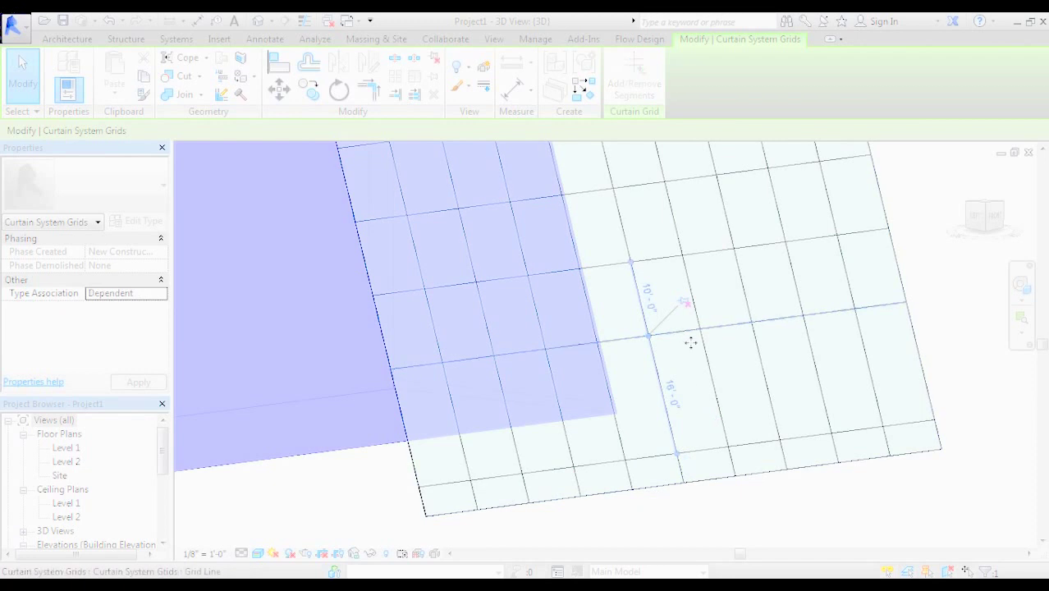
# - Unpin the second horizontal grid line from the base and move it farther up the curtain system
pyautogui.press('Return')
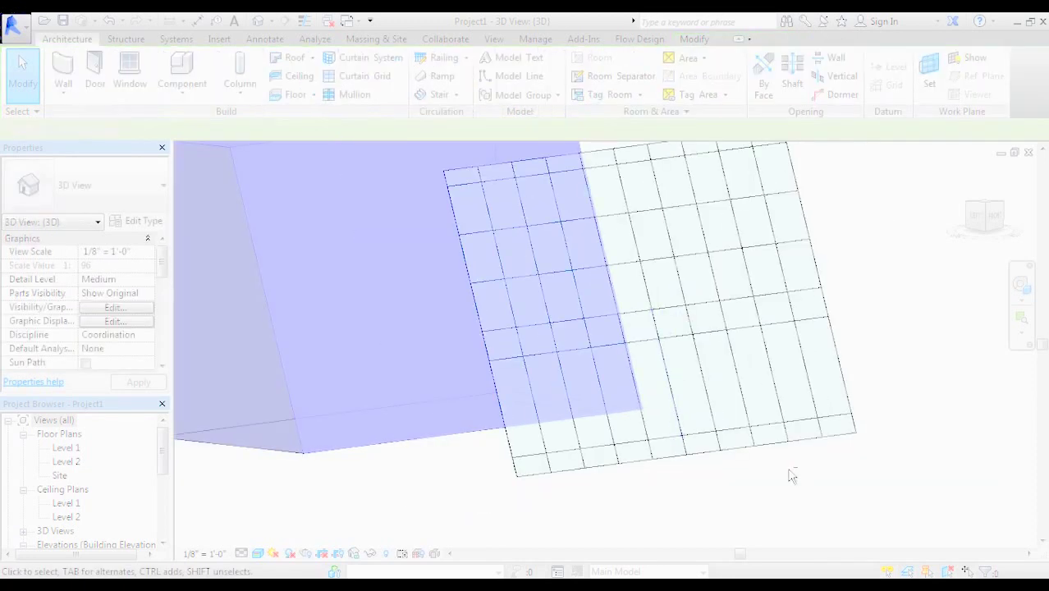
pyautogui.keyDown('shift'); pyautogui.moveTo(790, 476); pyautogui.dragTo(728, 447, button='middle'); pyautogui.keyUp('shift')
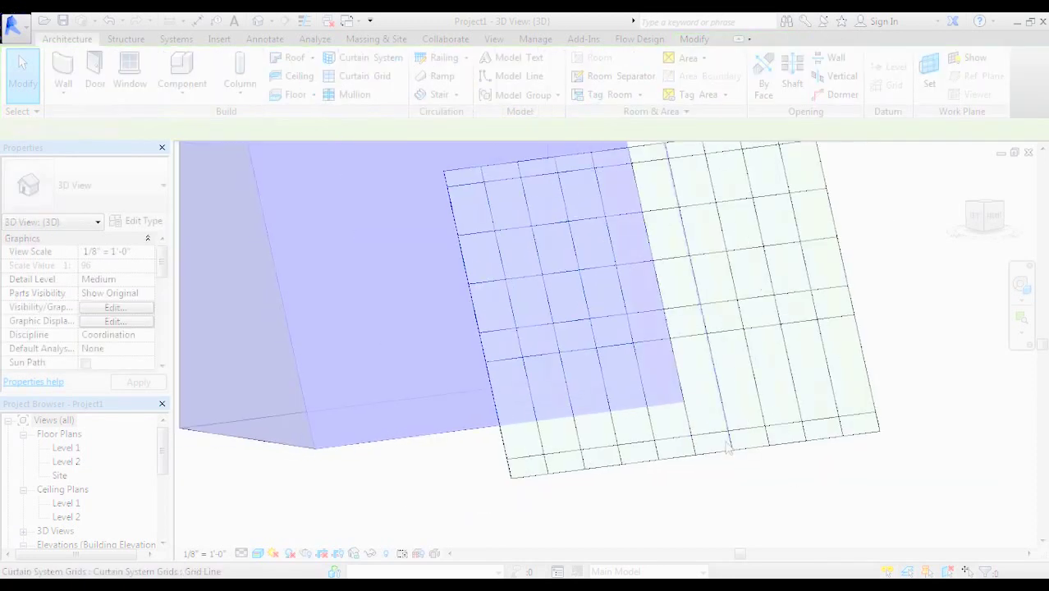
pyautogui.keyDown('shift'); pyautogui.moveTo(683, 381); pyautogui.dragTo(653, 358, button='middle'); pyautogui.keyUp('shift')
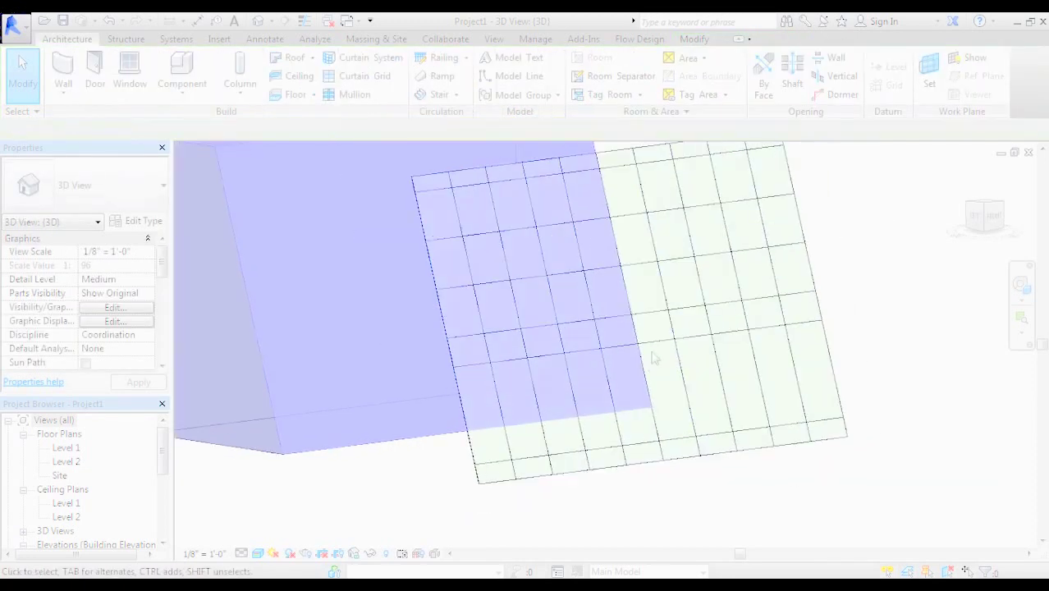
# - Add full-length curtain grid lines: two vertical ones near the side edge by the mass and a horizontal one 1'-6" above the lowest line
pyautogui.click(361, 78)
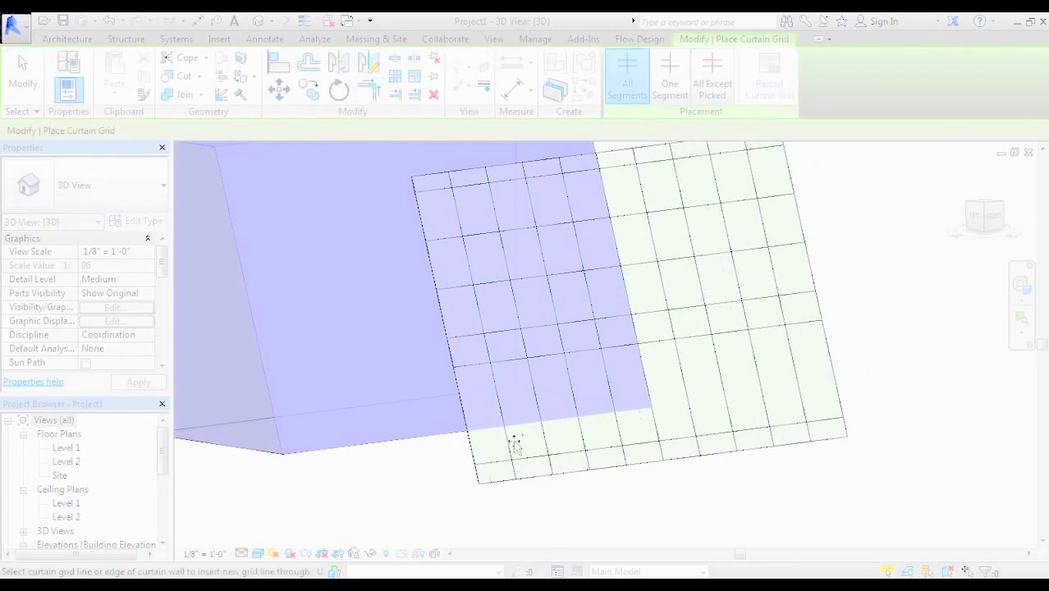
pyautogui.scroll(3, 492, 449)
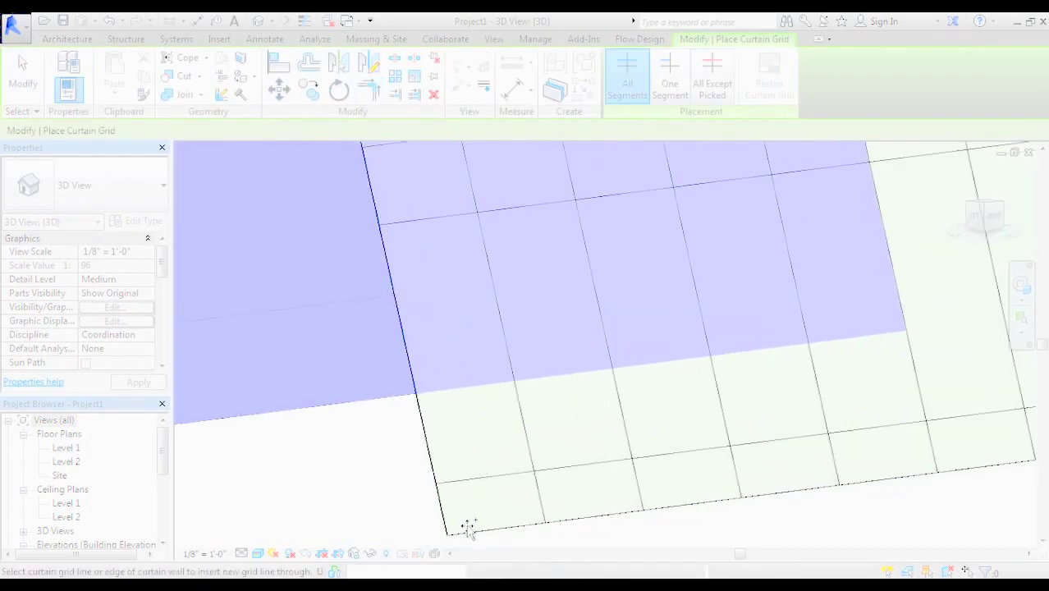
pyautogui.click(483, 530)
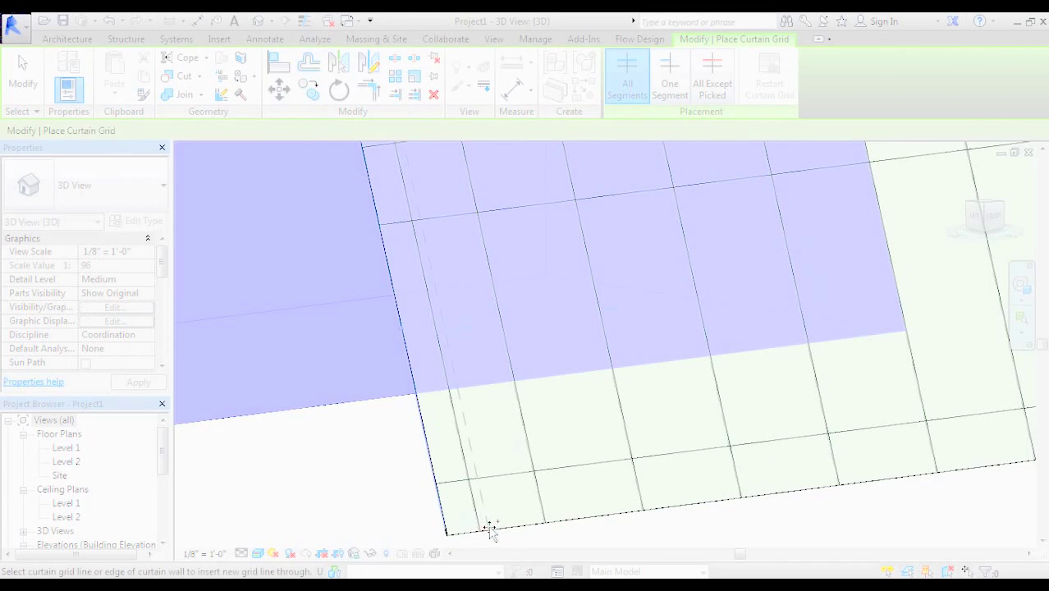
pyautogui.click(490, 529)
pyautogui.moveTo(428, 482); pyautogui.dragTo(469, 477, button='middle')
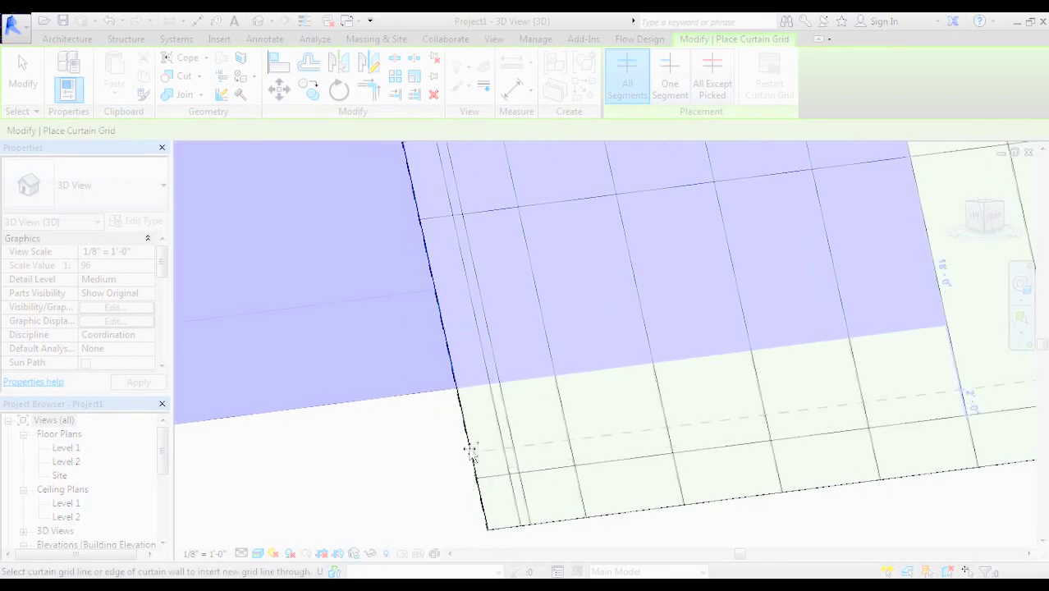
pyautogui.click(473, 458)
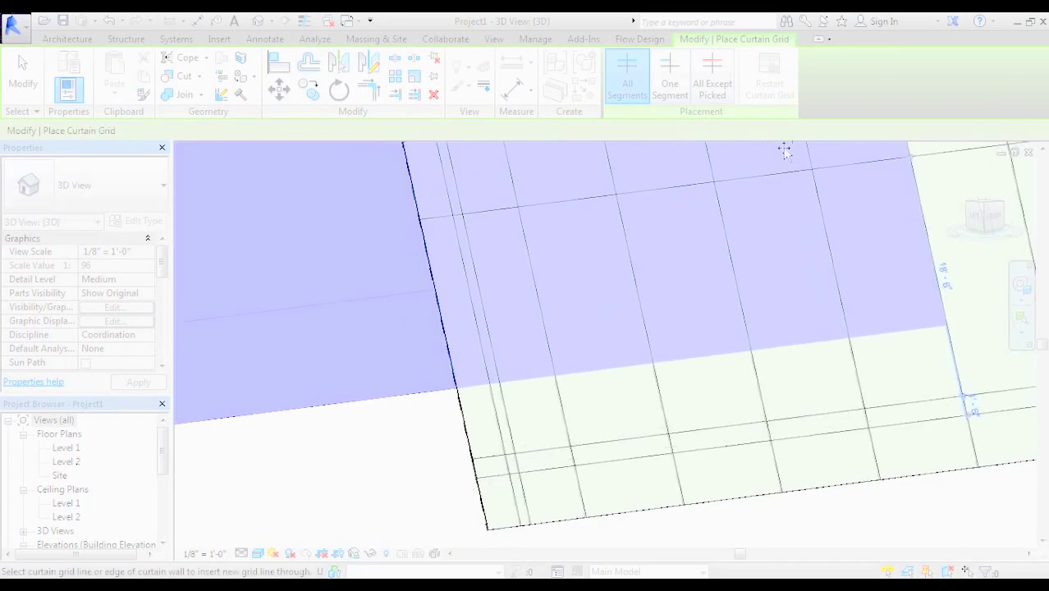
# - Add single-segment grid lines in the lower corner panel nearest the mass: a horizontal one 2'-0" above the base and a short vertical one below it
pyautogui.click(669, 78)
pyautogui.scroll(5, 612, 344)
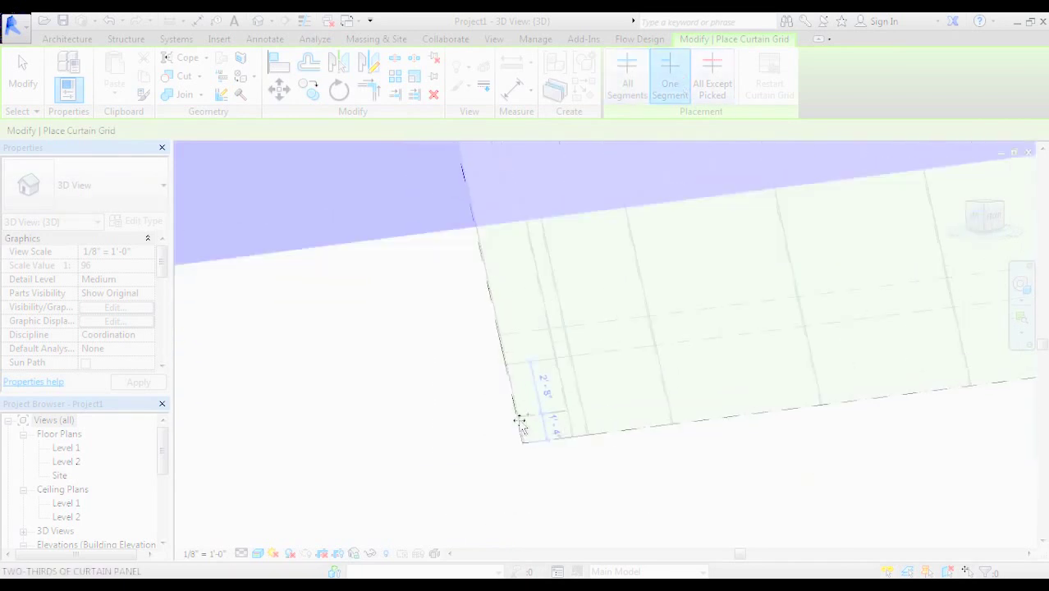
pyautogui.click(517, 392)
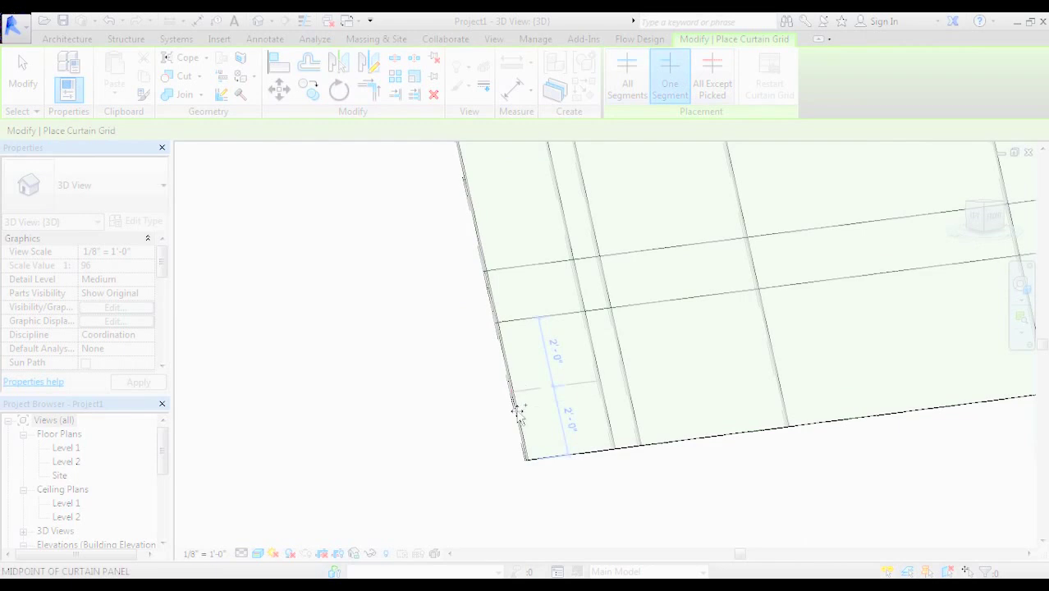
pyautogui.click(570, 458)
pyautogui.press('Escape')
# - Place 2.5" x 5" rectangular mullions on all grid lines of the curtain system
pyautogui.scroll(-4, 733, 418)
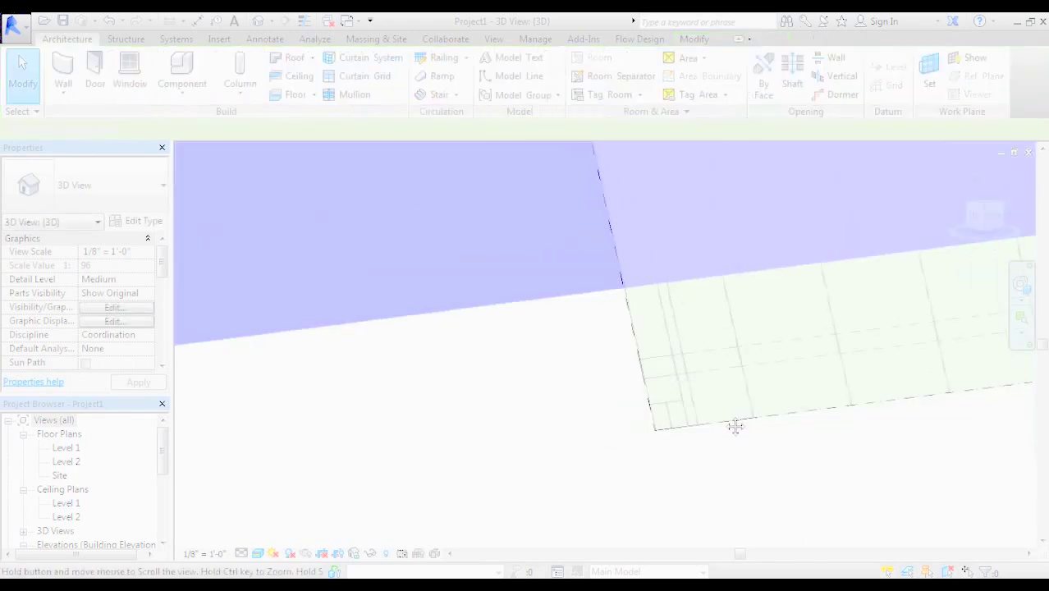
pyautogui.keyDown('shift'); pyautogui.moveTo(587, 439); pyautogui.dragTo(655, 475, button='middle'); pyautogui.keyUp('shift')
pyautogui.scroll(-2, 656, 475)
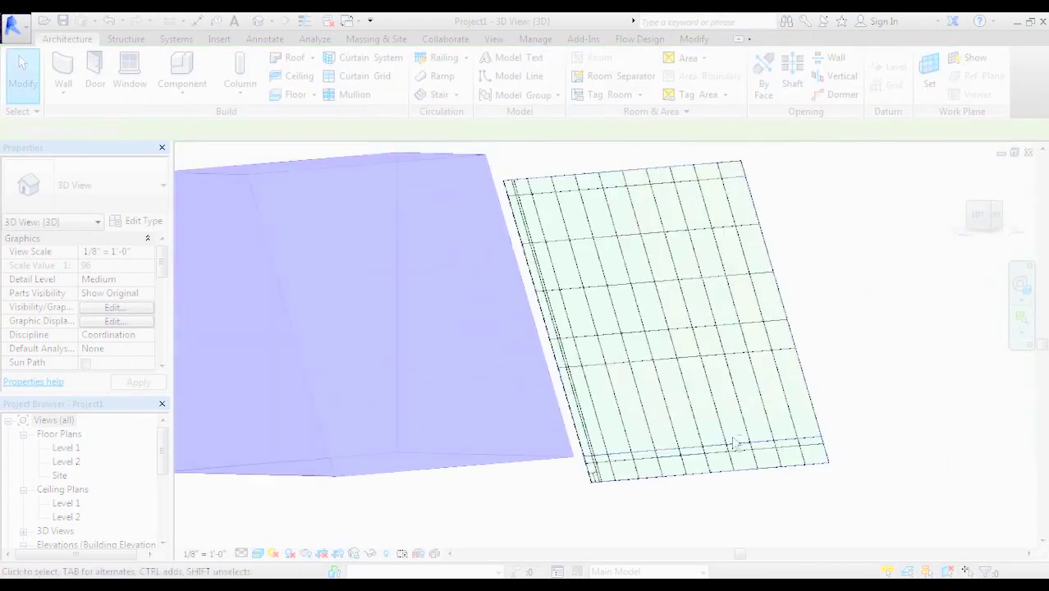
pyautogui.keyDown('shift'); pyautogui.moveTo(735, 442); pyautogui.dragTo(887, 403, button='middle'); pyautogui.keyUp('shift')
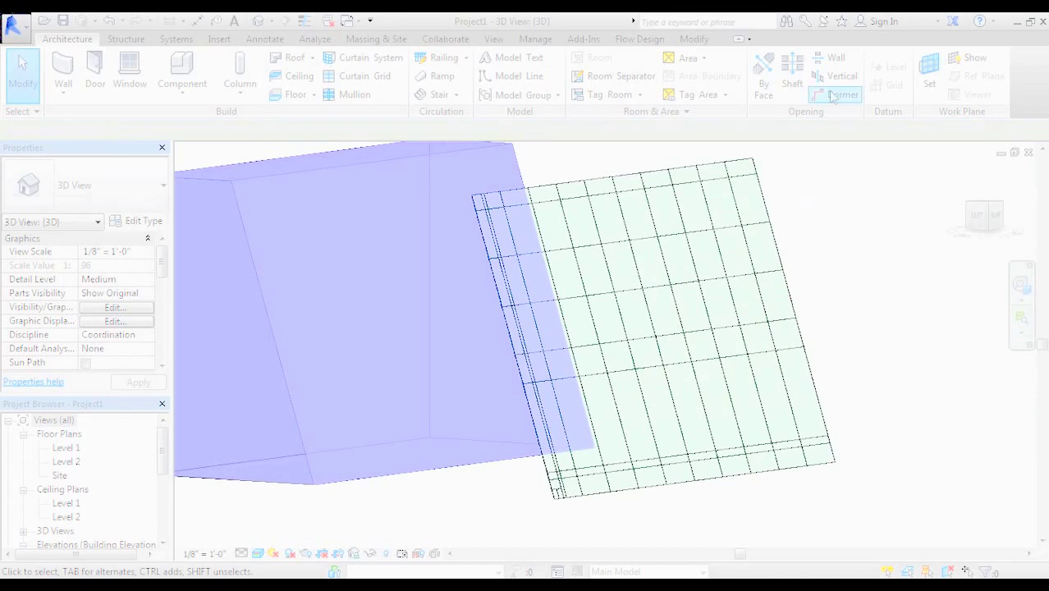
pyautogui.moveTo(499, 160); pyautogui.dragTo(468, 175, button='middle')
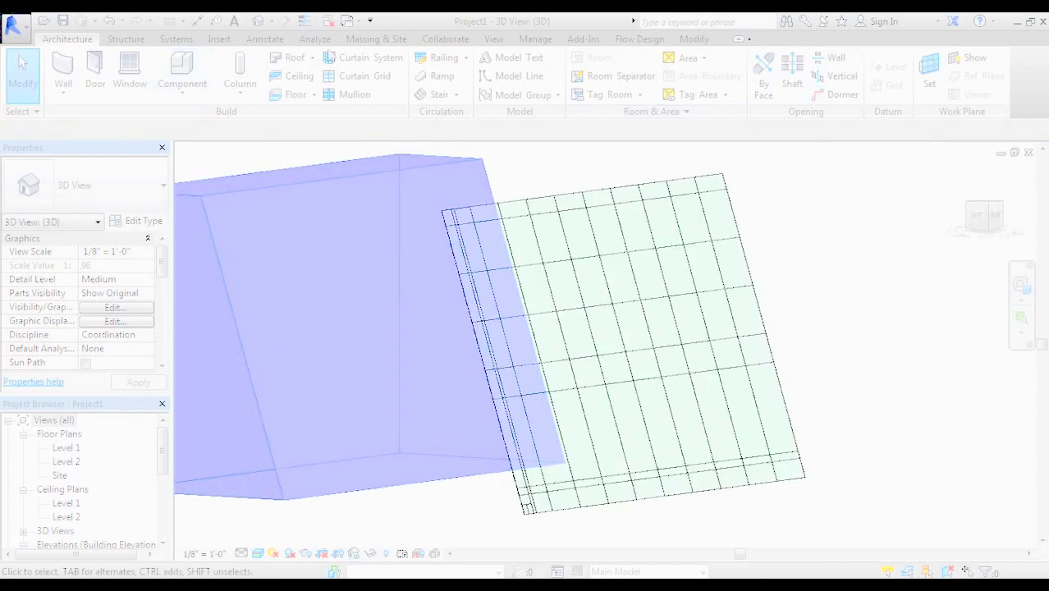
pyautogui.click(343, 97)
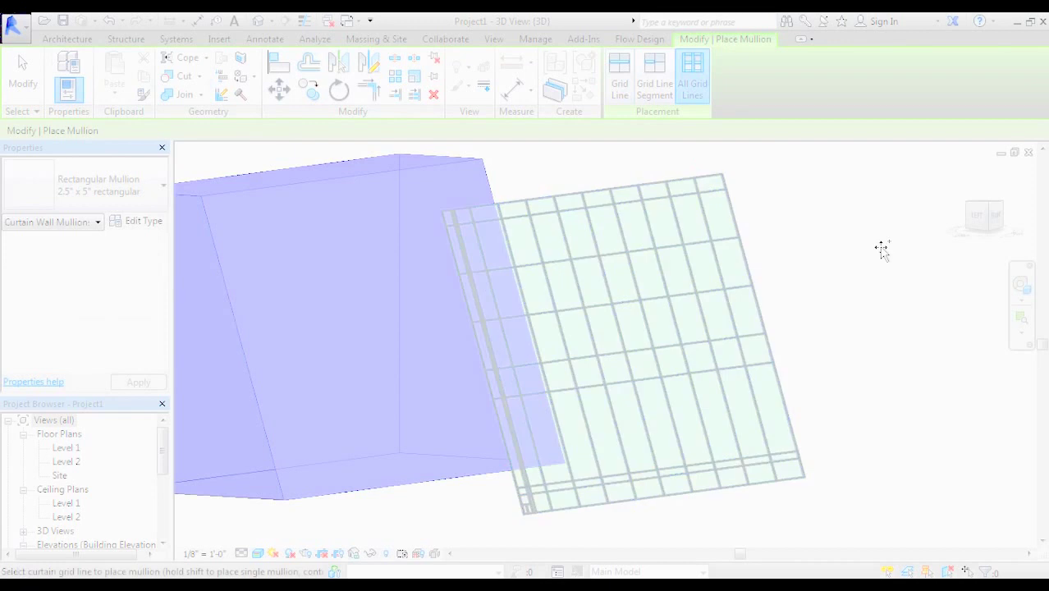
# - Examine the mullions on the sloped curtain system up close and from several sides
pyautogui.scroll(2, 851, 407)
pyautogui.scroll(4, 600, 375)
pyautogui.moveTo(600, 375); pyautogui.dragTo(498, 413, button='middle')
pyautogui.press('Escape')
pyautogui.scroll(-2, 409, 421)
pyautogui.keyDown('shift'); pyautogui.moveTo(378, 437); pyautogui.dragTo(588, 410, button='middle'); pyautogui.keyUp('shift')
pyautogui.keyDown('shift'); pyautogui.moveTo(492, 287); pyautogui.dragTo(426, 426, button='middle'); pyautogui.keyUp('shift')
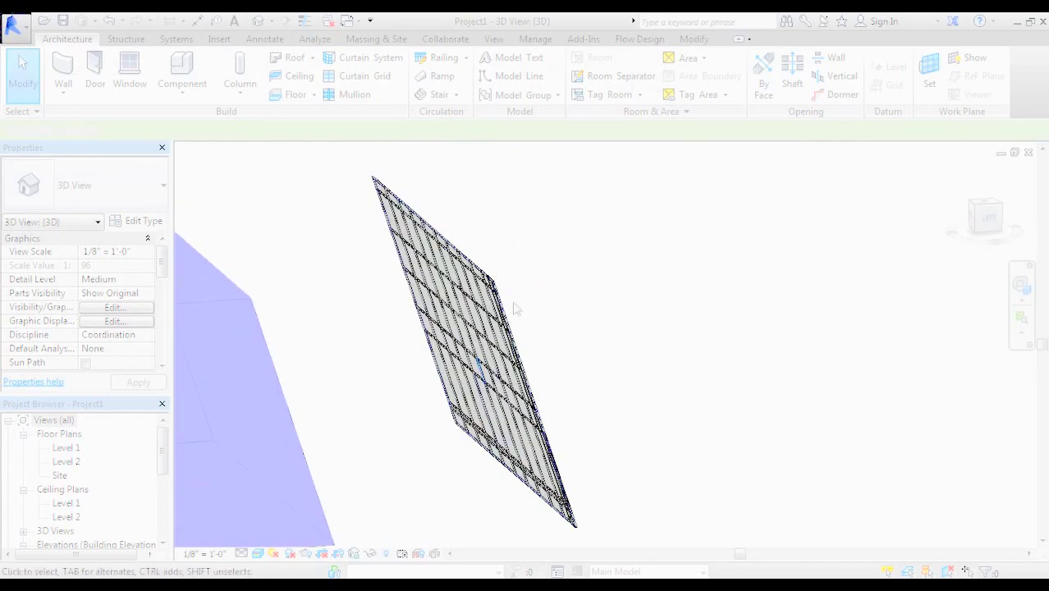
pyautogui.keyDown('shift'); pyautogui.moveTo(503, 393); pyautogui.dragTo(398, 412, button='middle'); pyautogui.keyUp('shift')
pyautogui.scroll(5, 403, 351)
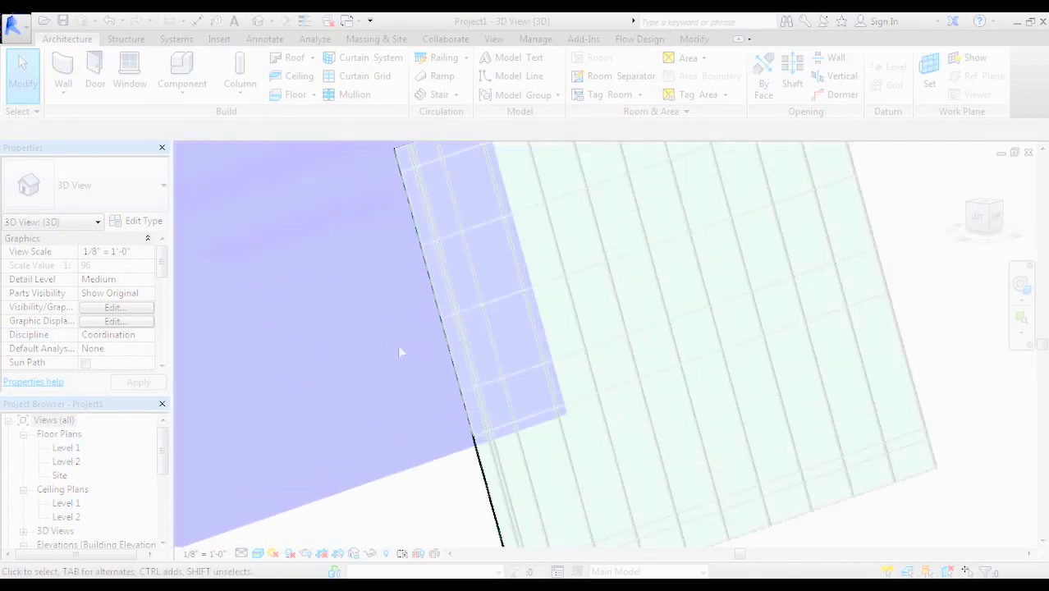
pyautogui.scroll(-5, 421, 294)
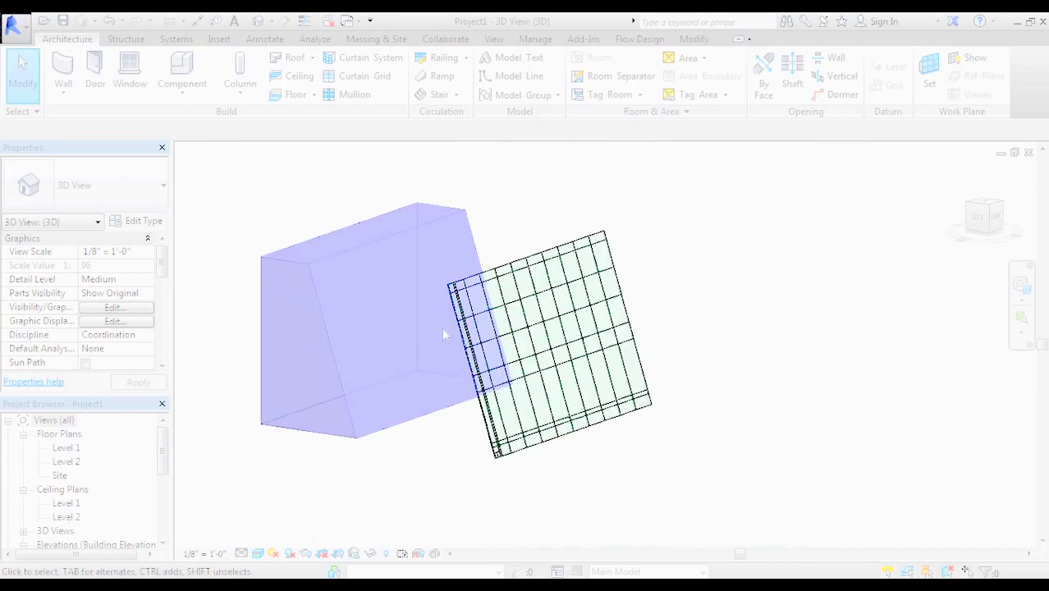
pyautogui.scroll(5, 442, 330)
# - Undo the mullions, grid line edits, curtain wall and separation until the 10' x 10' curtain system sits back on the mass's sloped face
pyautogui.scroll(-5, 442, 335)
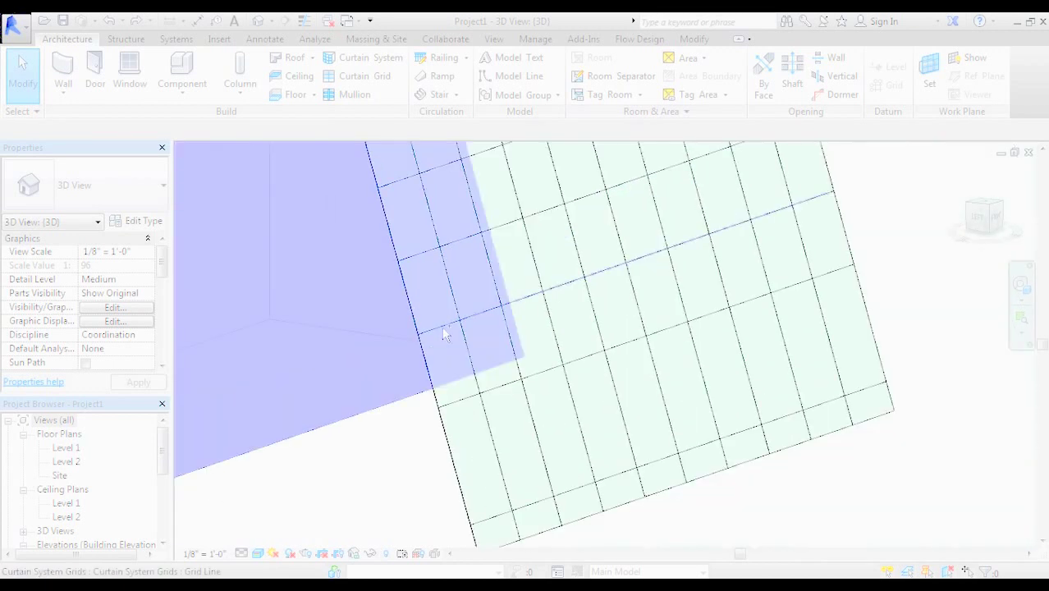
pyautogui.scroll(-1, 444, 333)
pyautogui.scroll(-5, 443, 334)
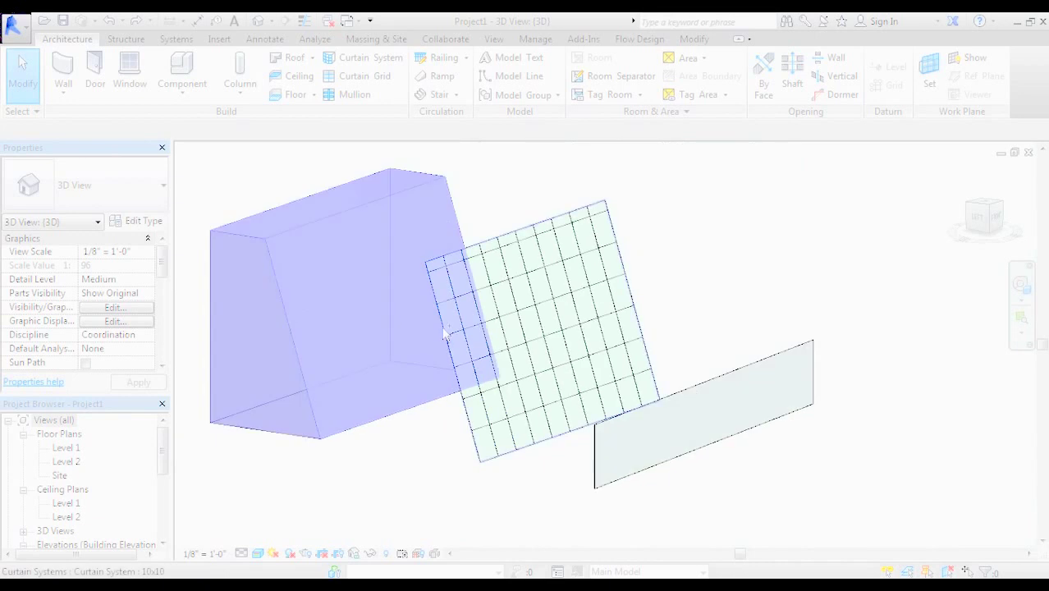
pyautogui.scroll(1, 443, 334)
pyautogui.hotkey('ctrl', 'z')
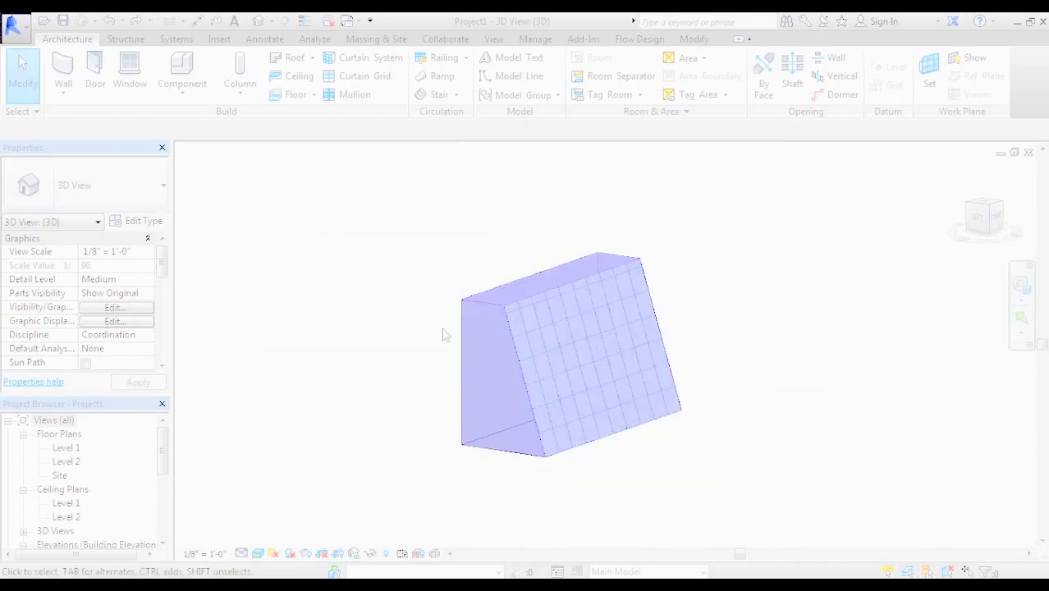
# - Create a 10x10 curtain system on the mass's vertical end face adjoining the sloped face
pyautogui.scroll(2, 599, 464)
pyautogui.keyDown('shift'); pyautogui.moveTo(402, 283); pyautogui.dragTo(302, 351, button='middle'); pyautogui.keyUp('shift')
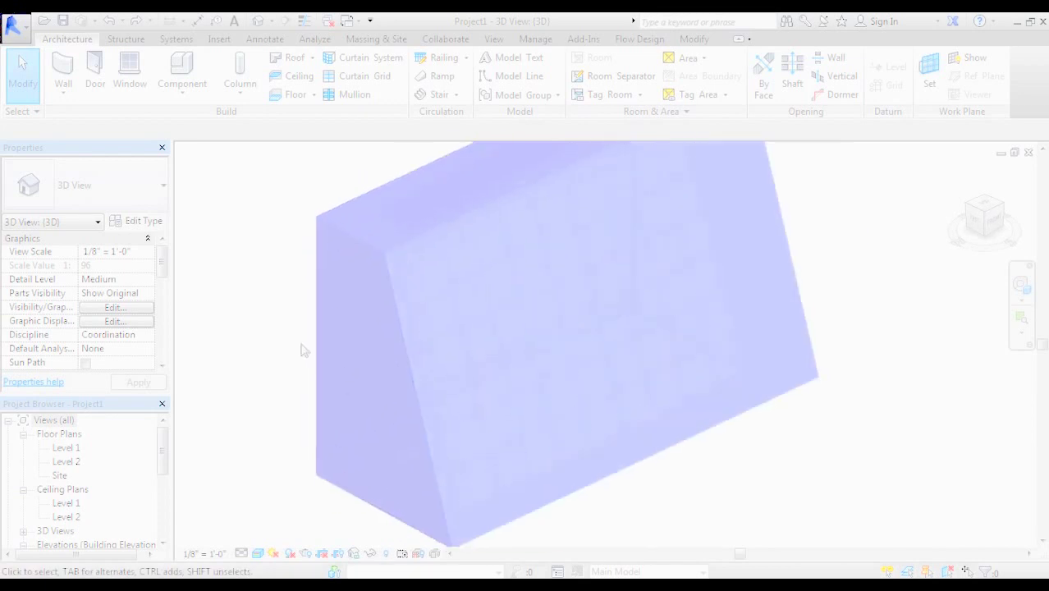
pyautogui.scroll(-1, 307, 345)
pyautogui.scroll(1, 314, 340)
pyautogui.moveTo(445, 267); pyautogui.dragTo(445, 283, button='middle')
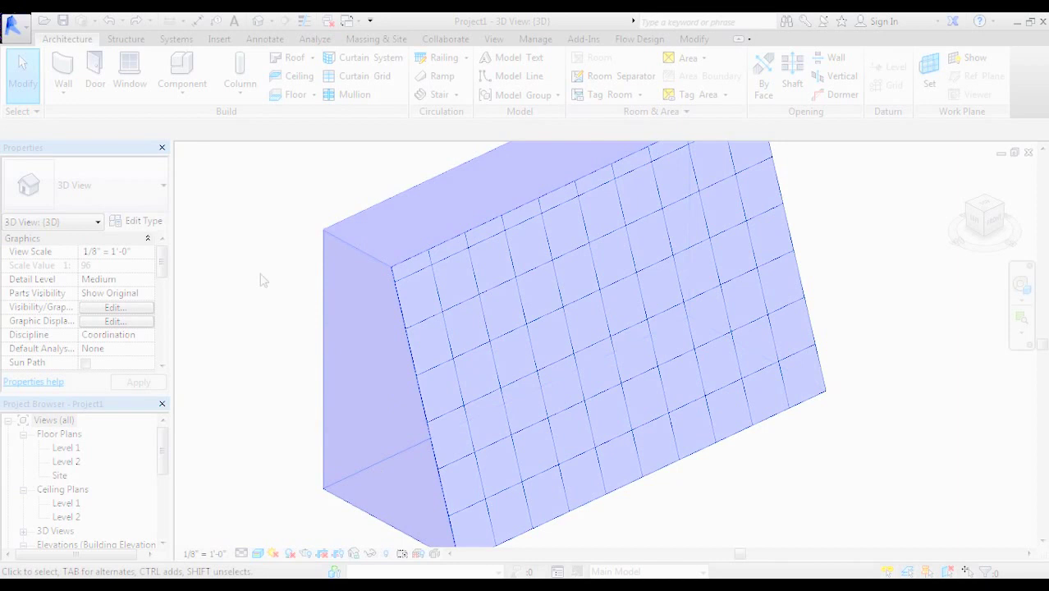
pyautogui.click(372, 59)
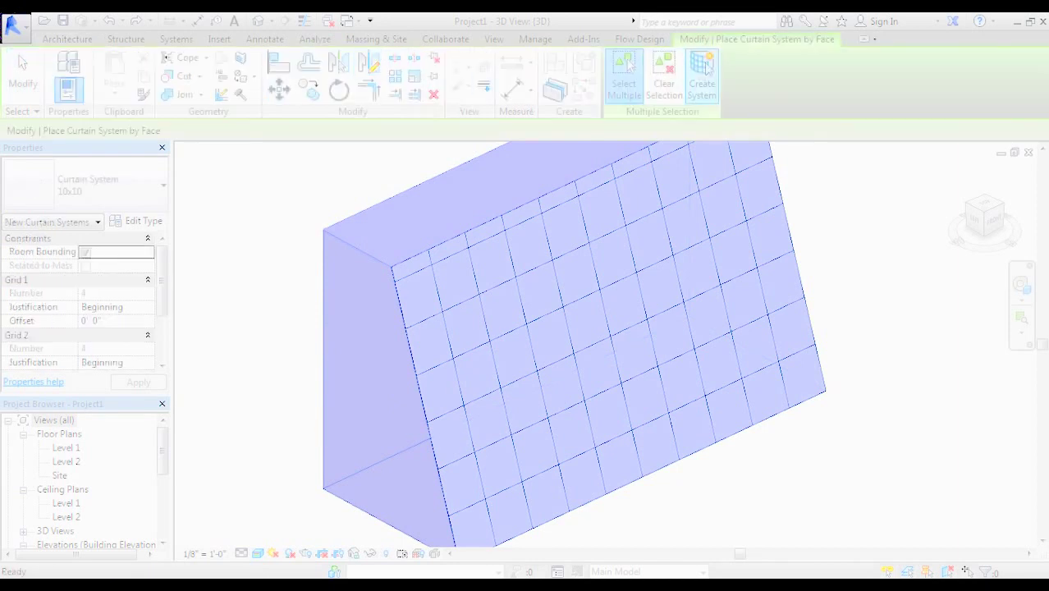
pyautogui.click(353, 256)
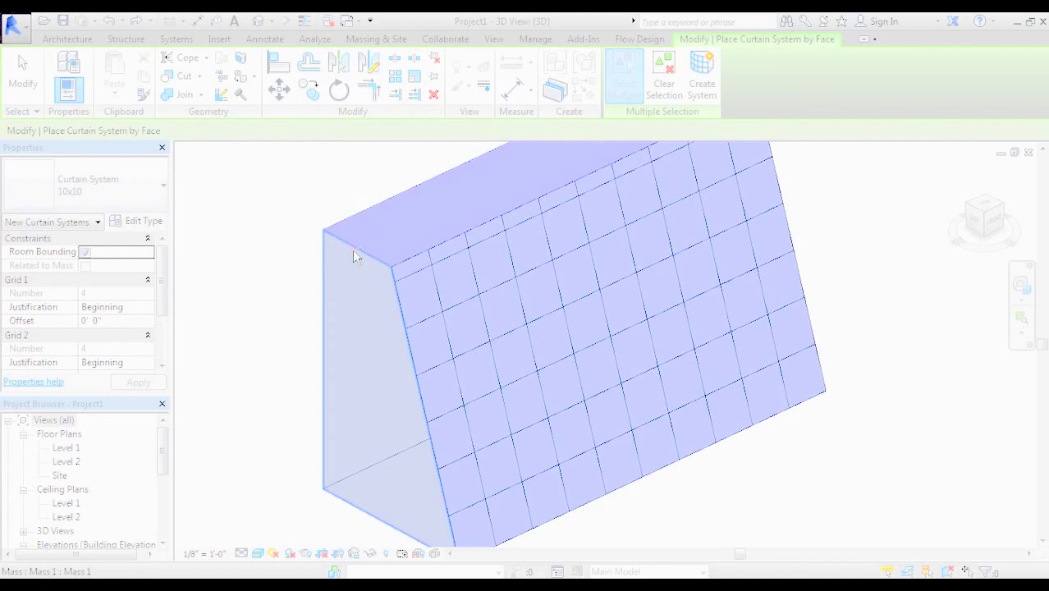
pyautogui.keyDown('shift'); pyautogui.moveTo(275, 295); pyautogui.dragTo(318, 308, button='middle'); pyautogui.keyUp('shift')
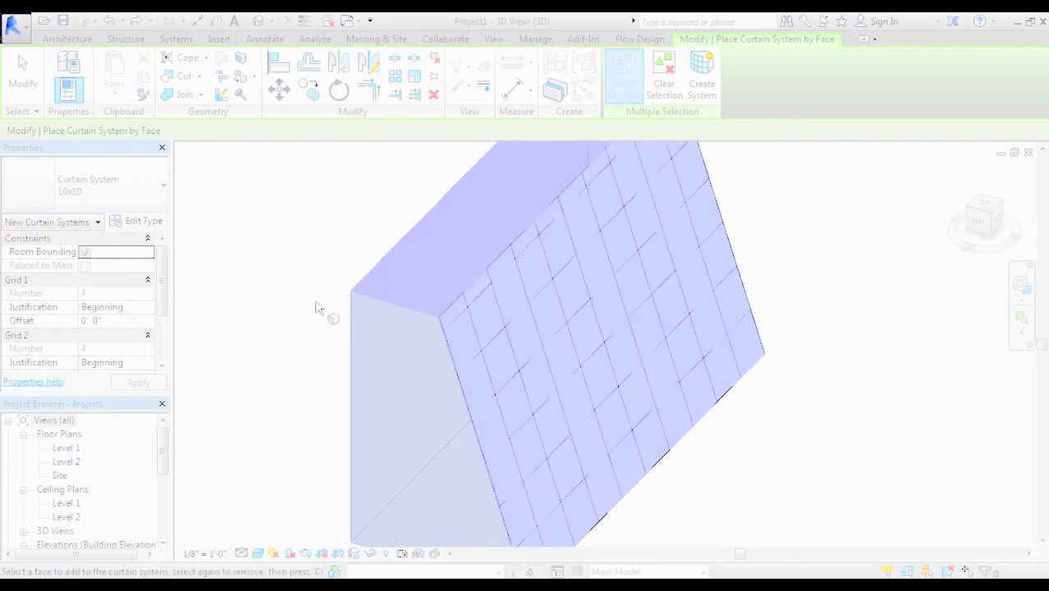
pyautogui.click(704, 80)
# - Examine the corner where the end-face and sloped-face curtain systems meet, and how their grid lines align
pyautogui.keyDown('shift'); pyautogui.moveTo(340, 218); pyautogui.dragTo(351, 188, button='middle'); pyautogui.keyUp('shift')
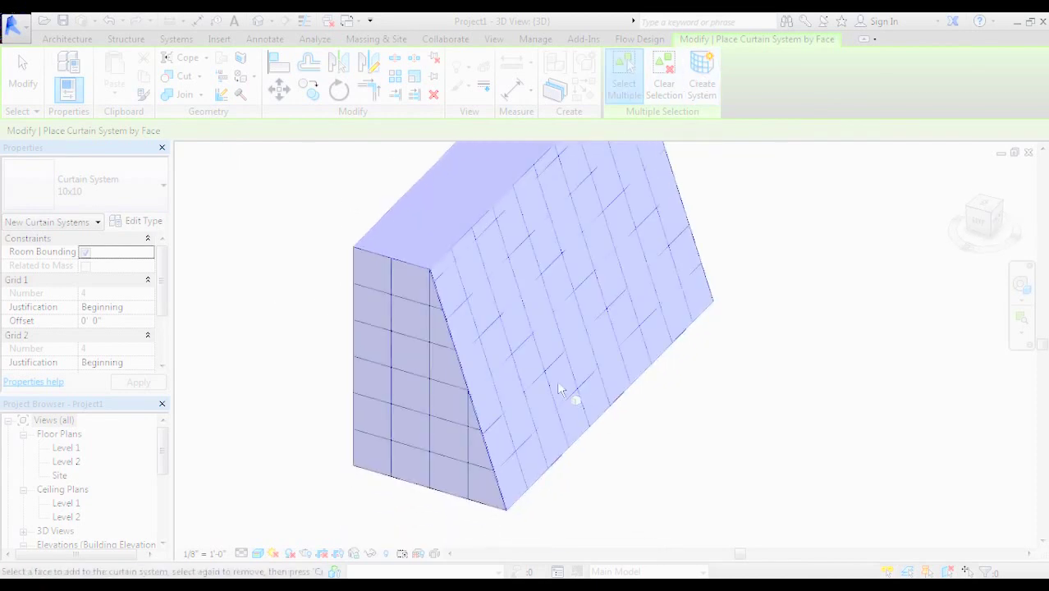
pyautogui.keyDown('shift'); pyautogui.moveTo(562, 387); pyautogui.dragTo(603, 404, button='middle'); pyautogui.keyUp('shift')
pyautogui.scroll(4, 537, 448)
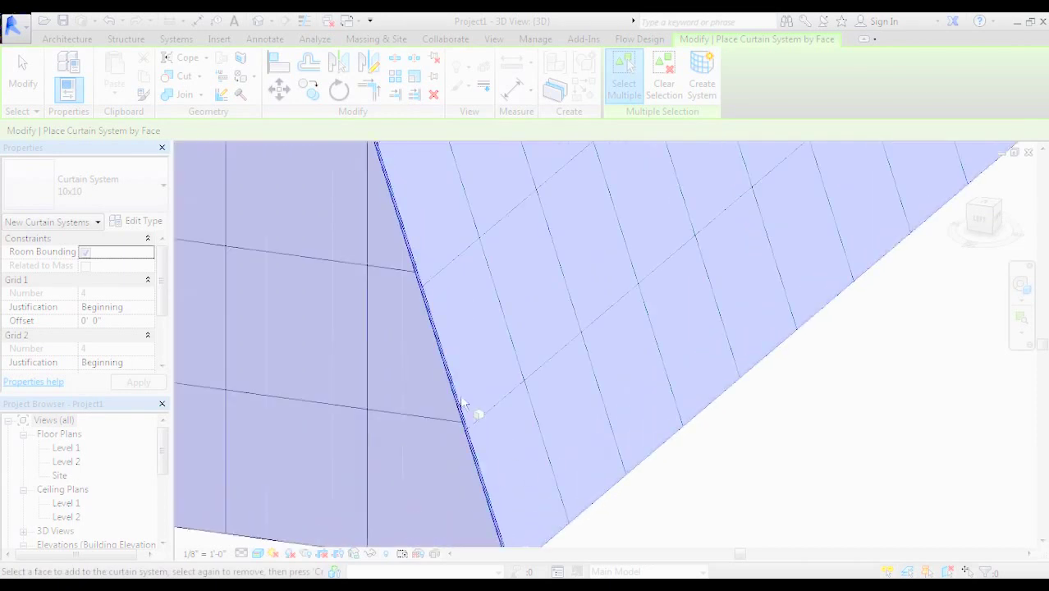
pyautogui.moveTo(527, 431); pyautogui.dragTo(558, 398, button='middle')
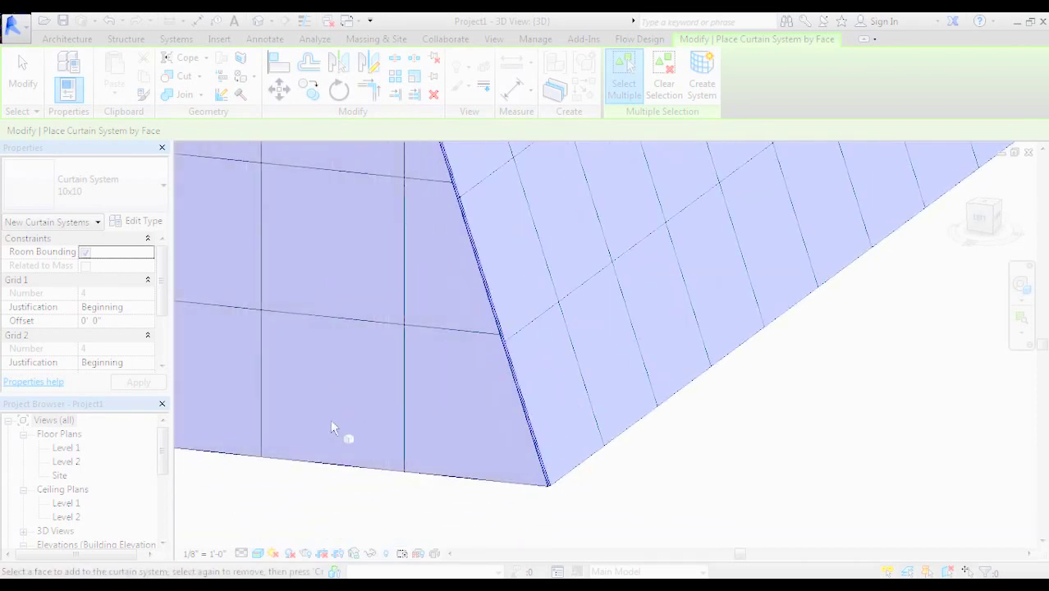
pyautogui.scroll(-2, 332, 320)
pyautogui.moveTo(363, 344); pyautogui.dragTo(428, 391, button='middle')
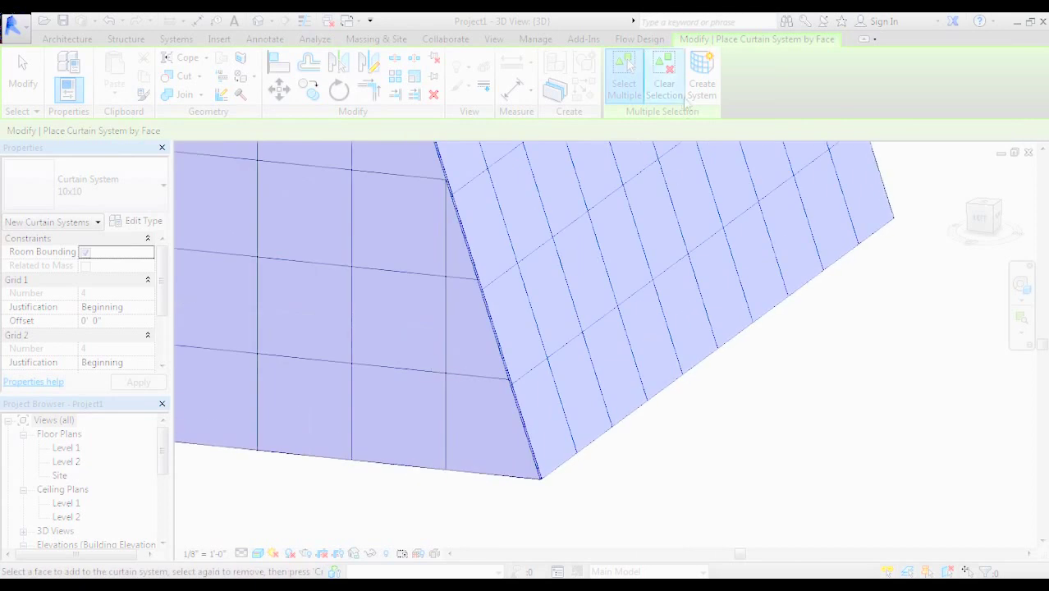
pyautogui.moveTo(330, 228); pyautogui.dragTo(444, 289, button='middle')
pyautogui.scroll(-2, 441, 287)
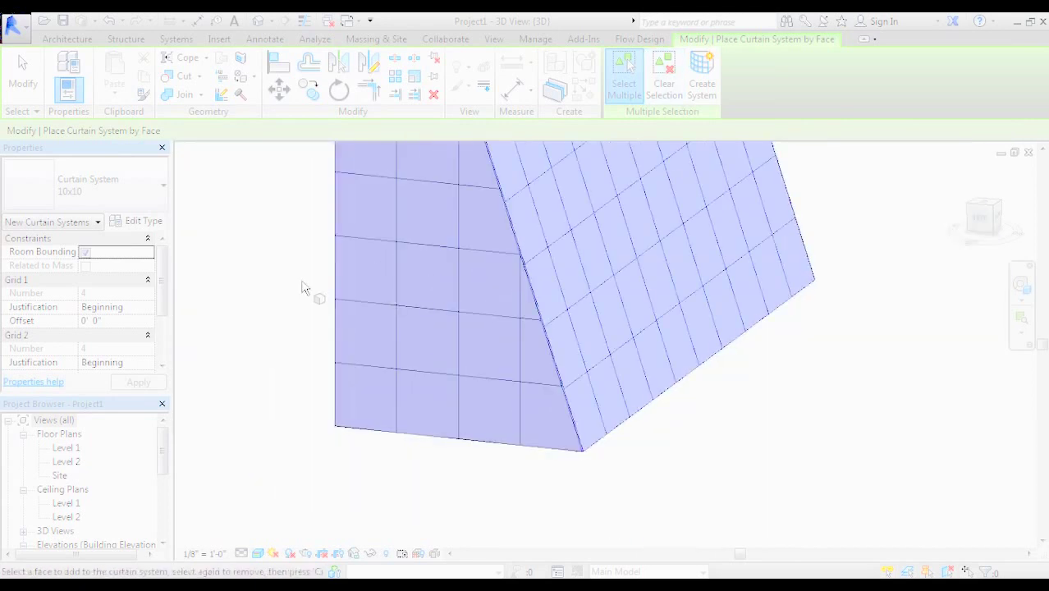
pyautogui.press('Escape')
pyautogui.scroll(-3, 305, 273)
pyautogui.moveTo(304, 274); pyautogui.dragTo(349, 328, button='middle')
# - Move the mass horizontally clear of its two curtain systems, away from the sloped side, working in the top view
pyautogui.click(371, 212)
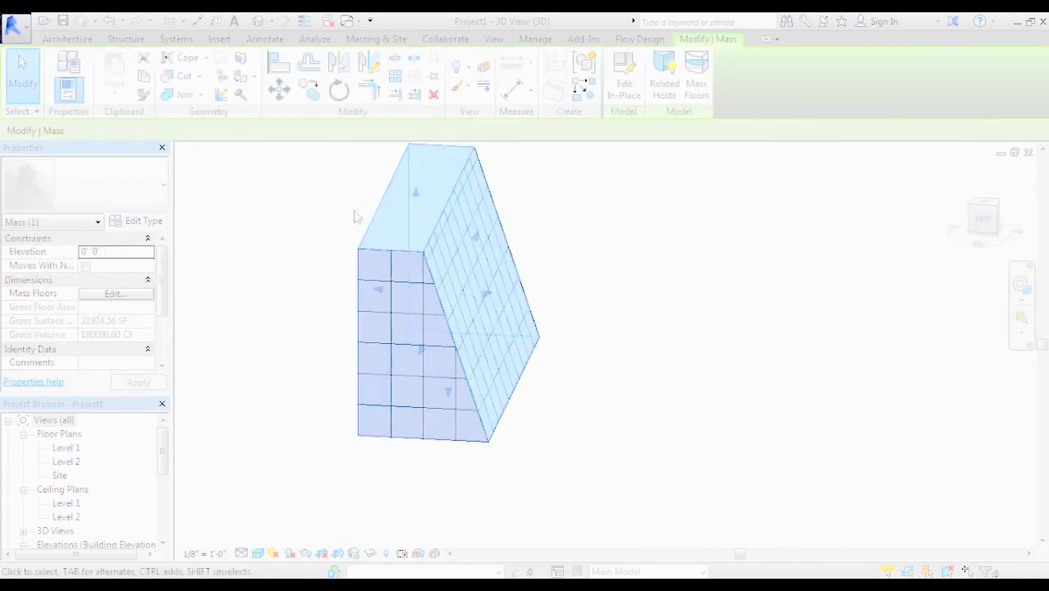
pyautogui.click(992, 208)
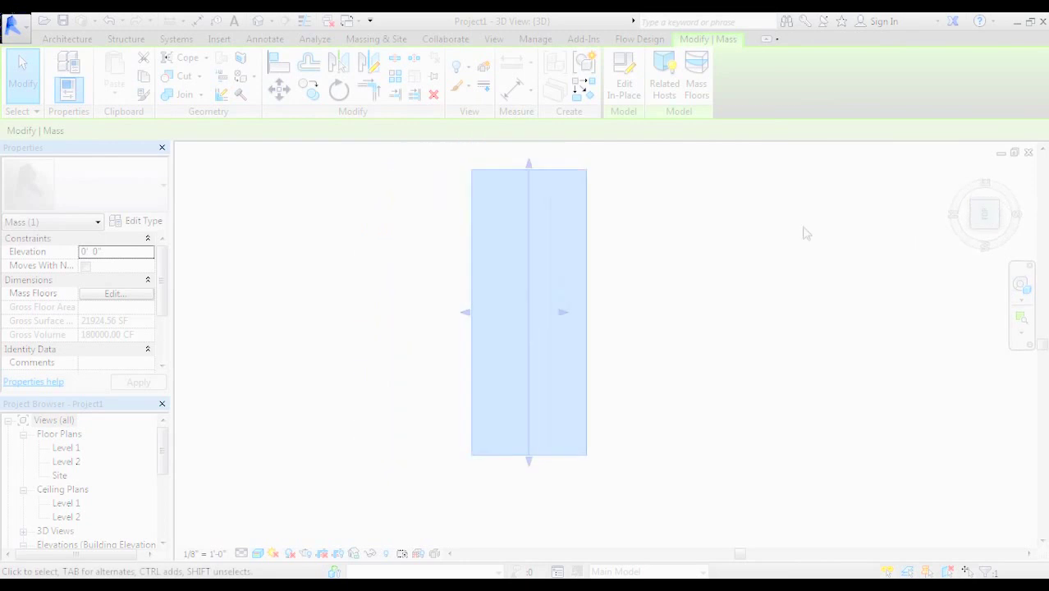
pyautogui.click(279, 88)
pyautogui.click(555, 201)
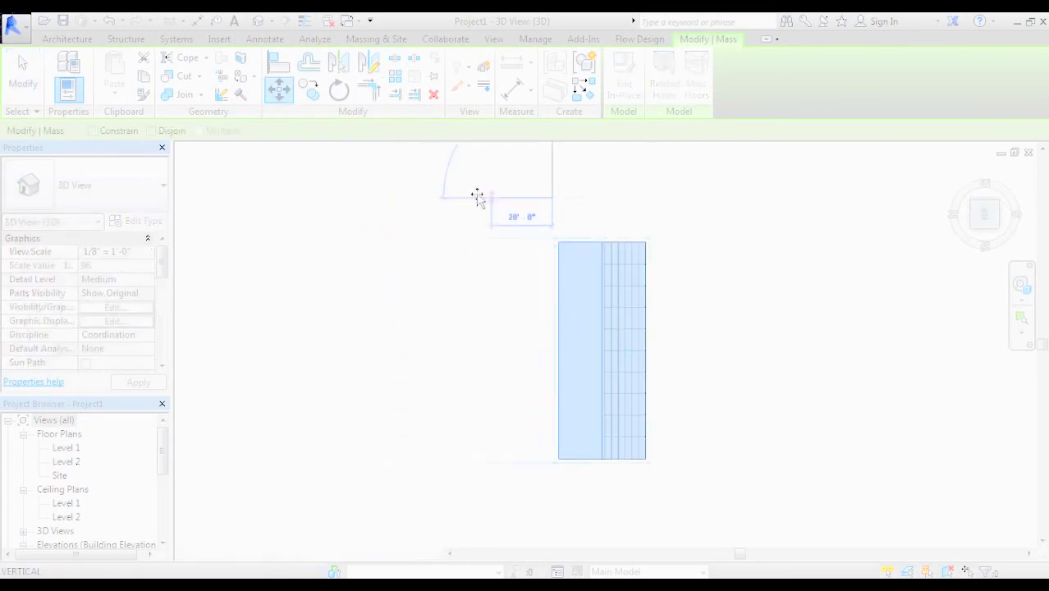
pyautogui.click(452, 197)
pyautogui.moveTo(813, 308); pyautogui.dragTo(661, 276, button='middle')
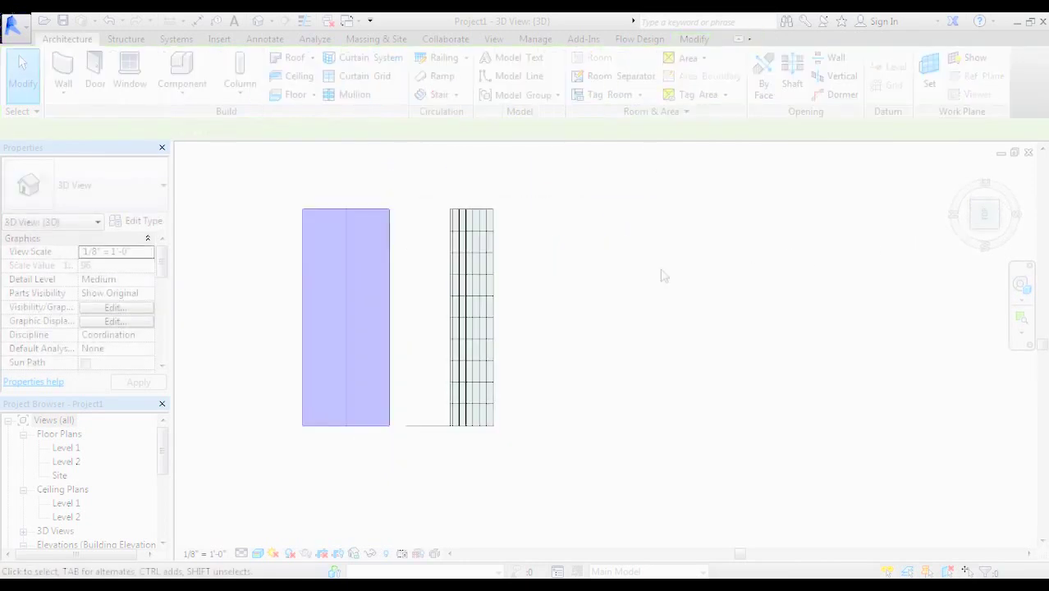
# - Unpin the lowest horizontal grid line of the end-face curtain system and move it to meet the sloped system's grid line at the corner
pyautogui.click(989, 237)
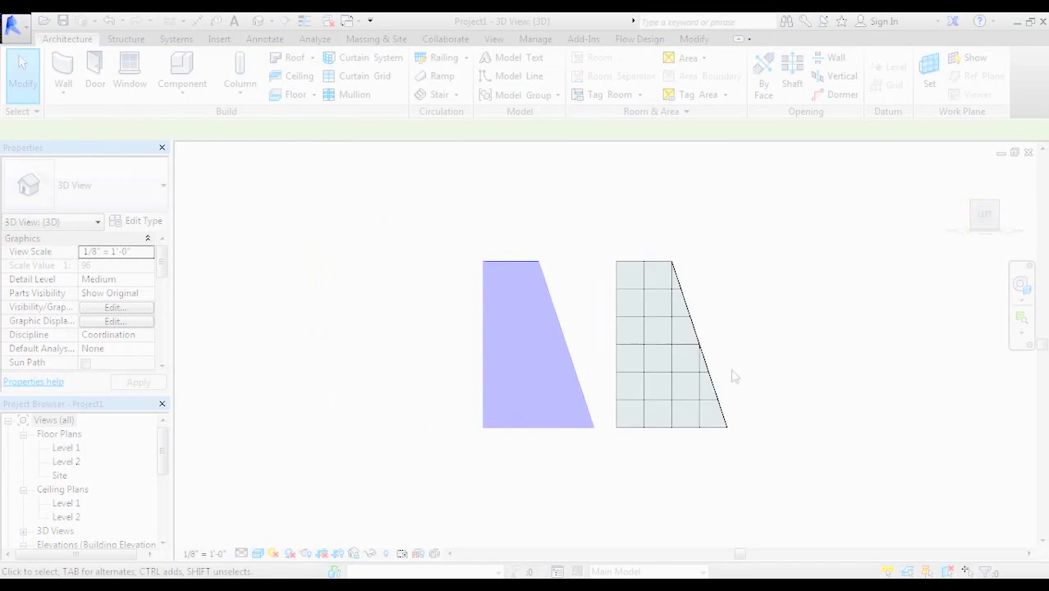
pyautogui.scroll(5, 735, 393)
pyautogui.scroll(5, 735, 400)
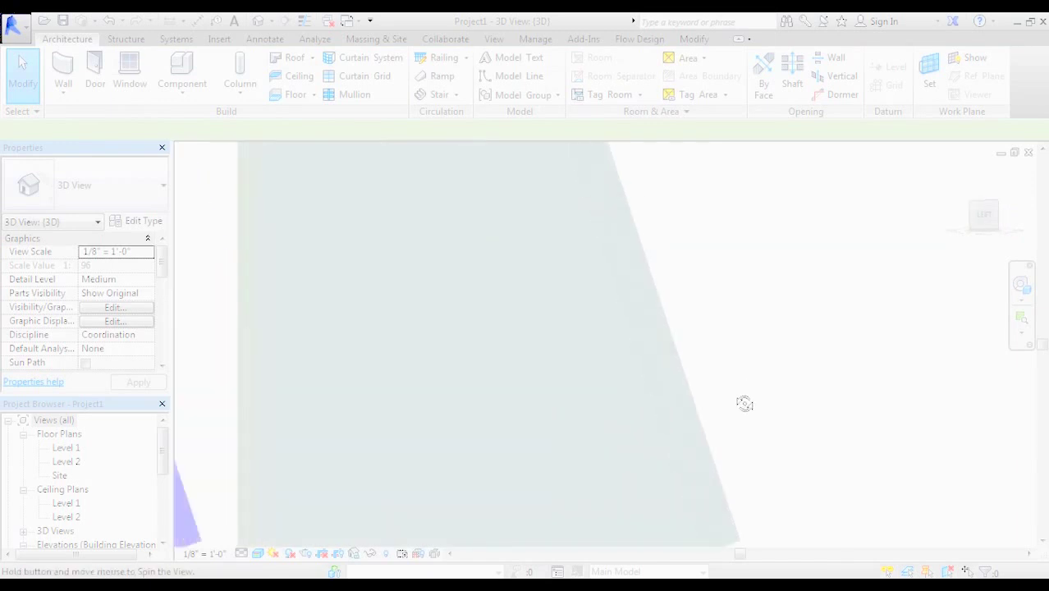
pyautogui.click(550, 426)
pyautogui.moveTo(581, 429); pyautogui.dragTo(530, 389, button='middle')
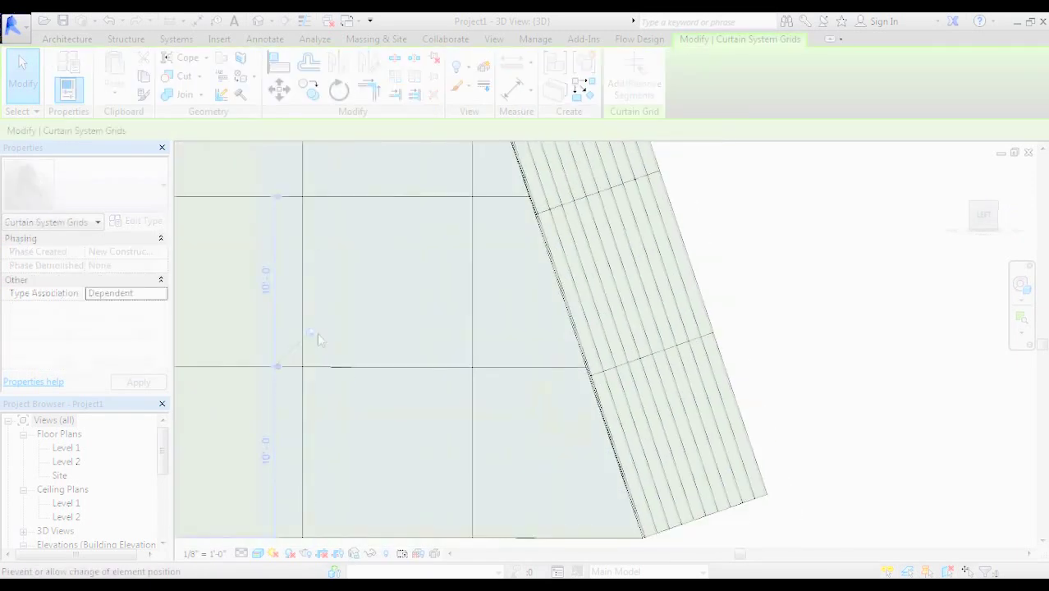
pyautogui.scroll(2, 559, 391)
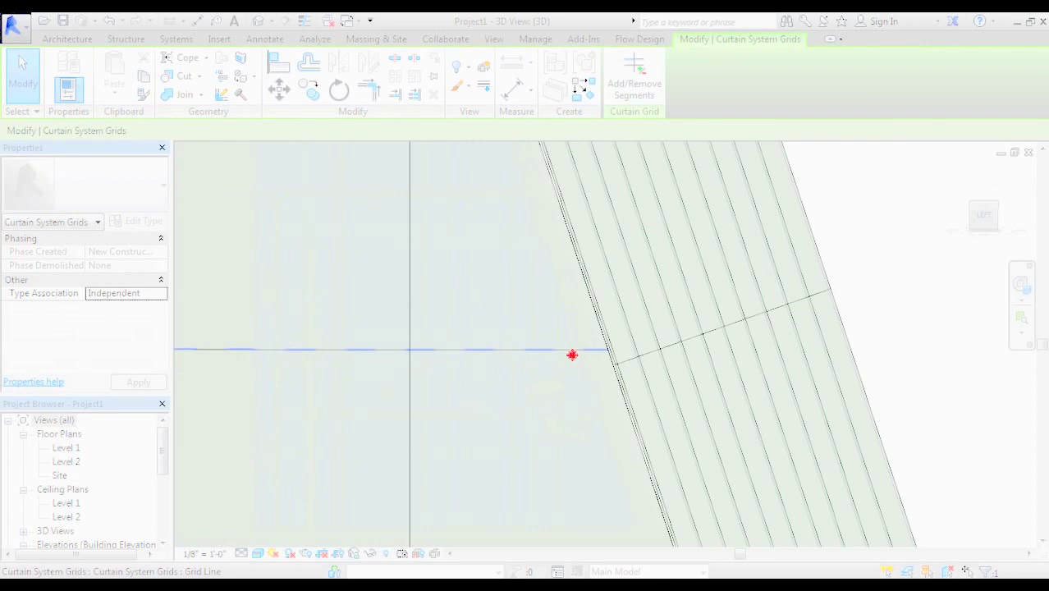
pyautogui.moveTo(571, 354); pyautogui.dragTo(580, 368)
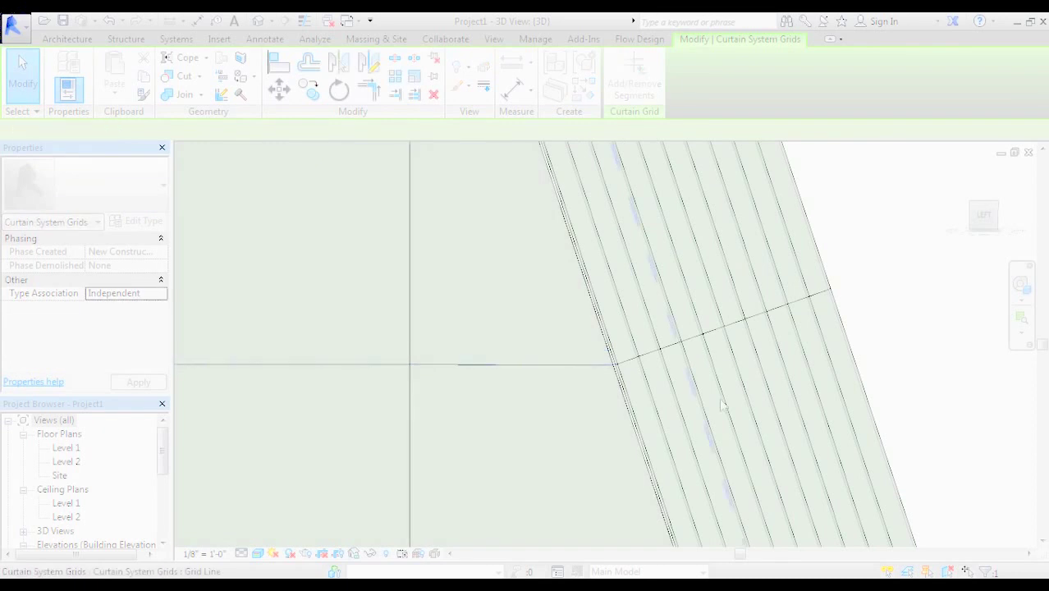
# - Unpin the next horizontal grid line up on the end-face curtain system and lower it to meet the sloped system's matching grid line
pyautogui.click(922, 368)
pyautogui.keyDown('shift'); pyautogui.moveTo(923, 371); pyautogui.dragTo(824, 343, button='middle'); pyautogui.keyUp('shift')
pyautogui.scroll(-1, 875, 342)
pyautogui.scroll(2, 486, 288)
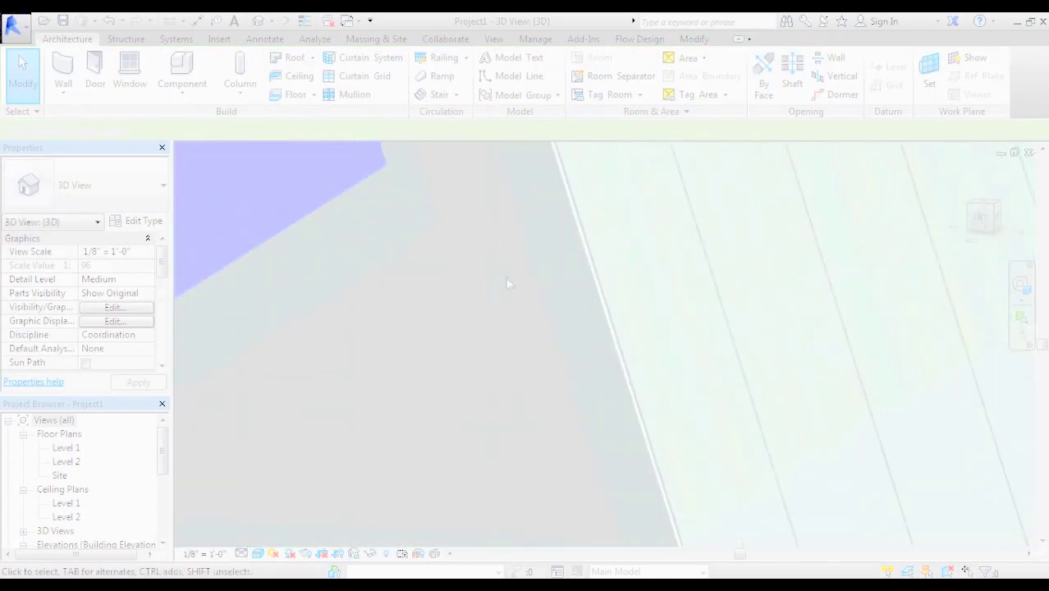
pyautogui.click(530, 271)
pyautogui.scroll(-1, 515, 309)
pyautogui.moveTo(515, 309); pyautogui.dragTo(704, 359, button='middle')
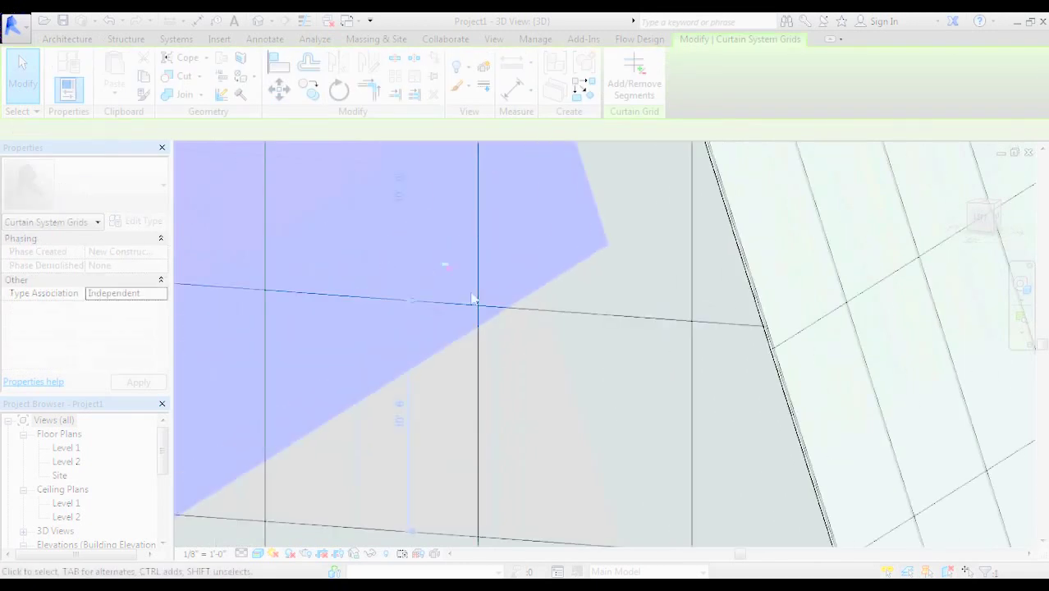
pyautogui.keyDown('shift'); pyautogui.moveTo(472, 299); pyautogui.dragTo(681, 342, button='middle'); pyautogui.keyUp('shift')
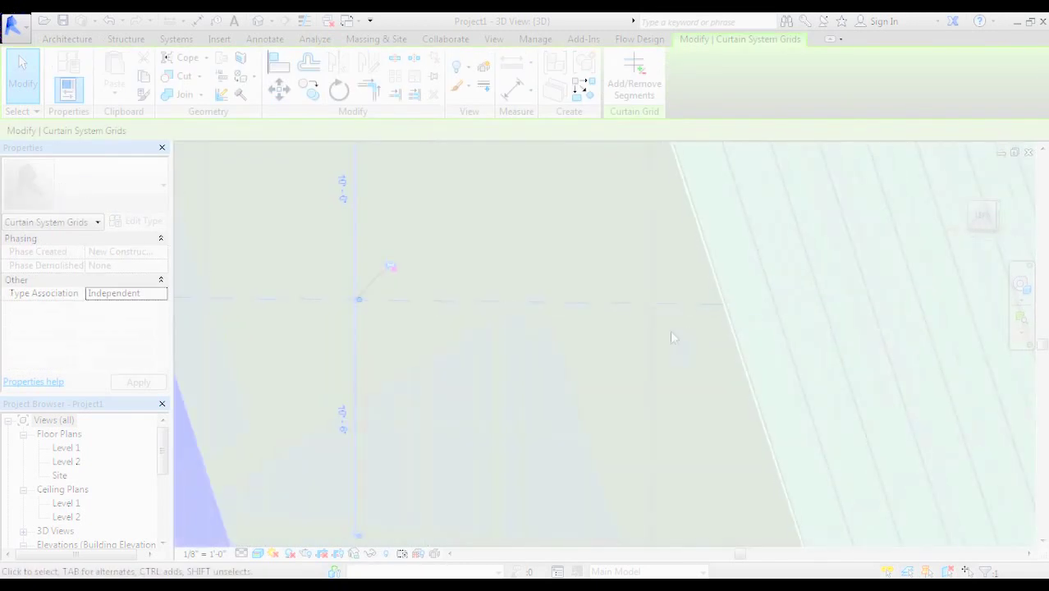
pyautogui.scroll(2, 671, 336)
pyautogui.moveTo(700, 296); pyautogui.dragTo(701, 332)
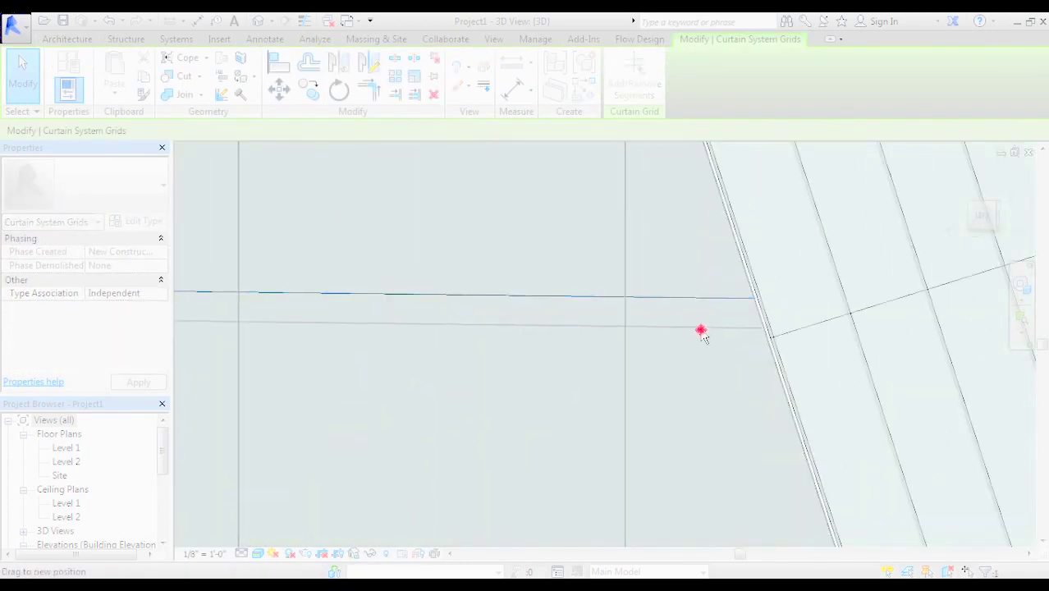
pyautogui.moveTo(700, 338); pyautogui.dragTo(702, 355)
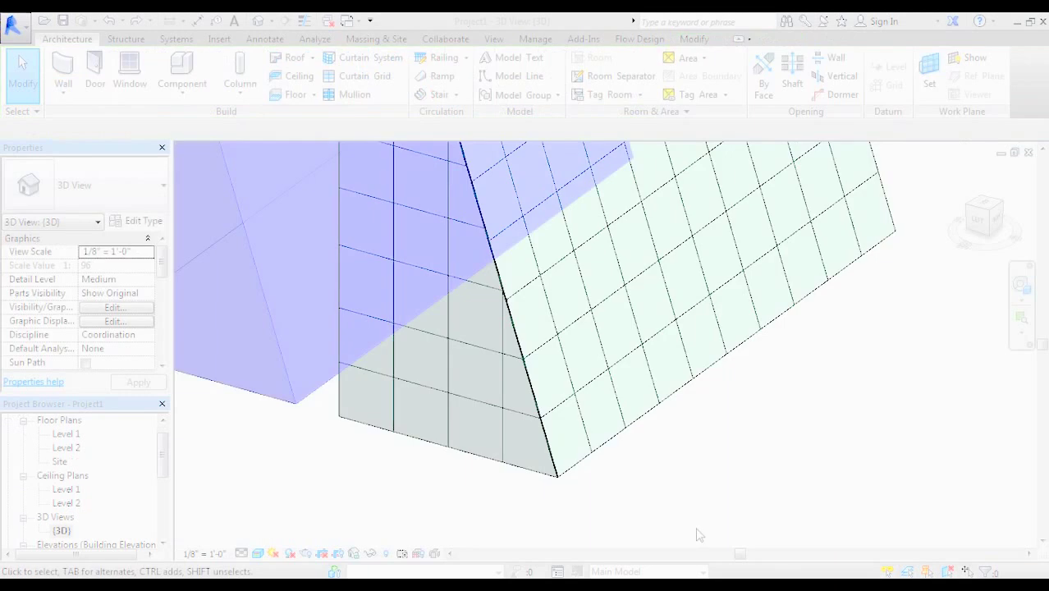
# - Place 2.5" x 5" rectangular mullions on all grid lines of the sloped-face curtain system
pyautogui.keyDown('shift'); pyautogui.moveTo(749, 412); pyautogui.dragTo(698, 447, button='middle'); pyautogui.keyUp('shift')
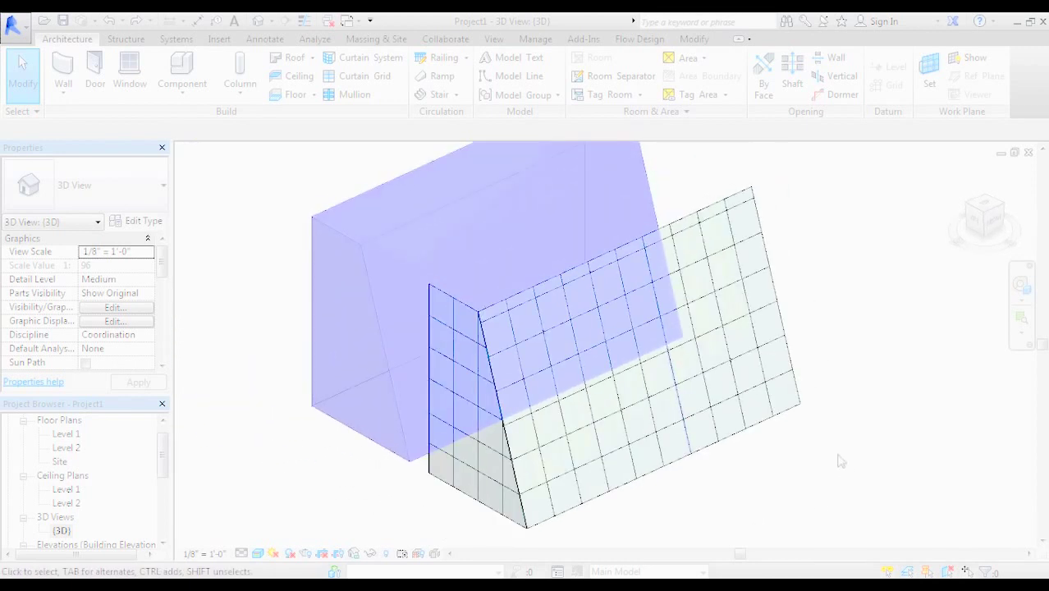
pyautogui.click(349, 96)
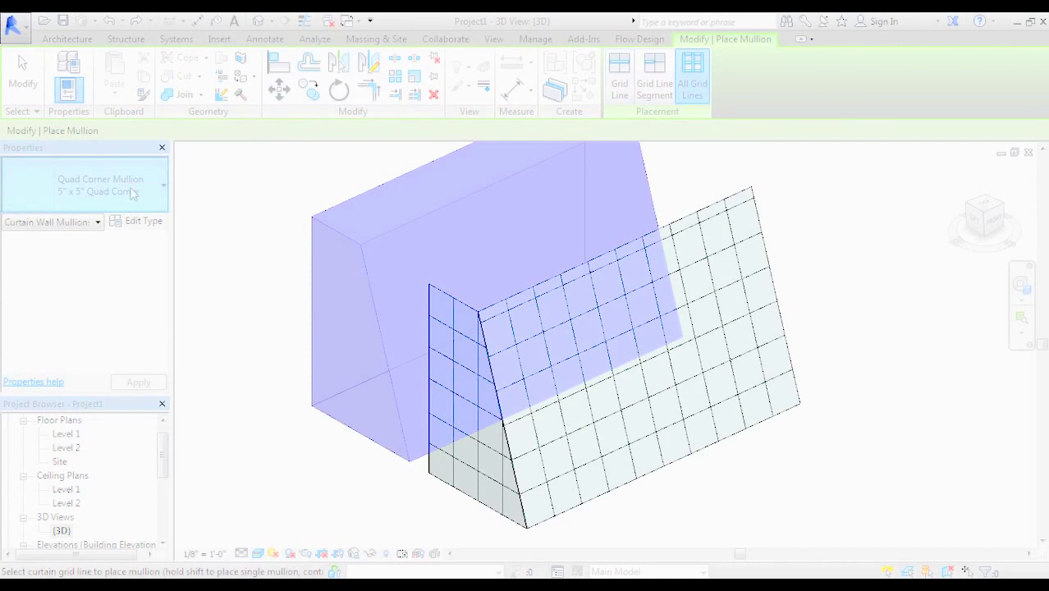
pyautogui.click(92, 364)
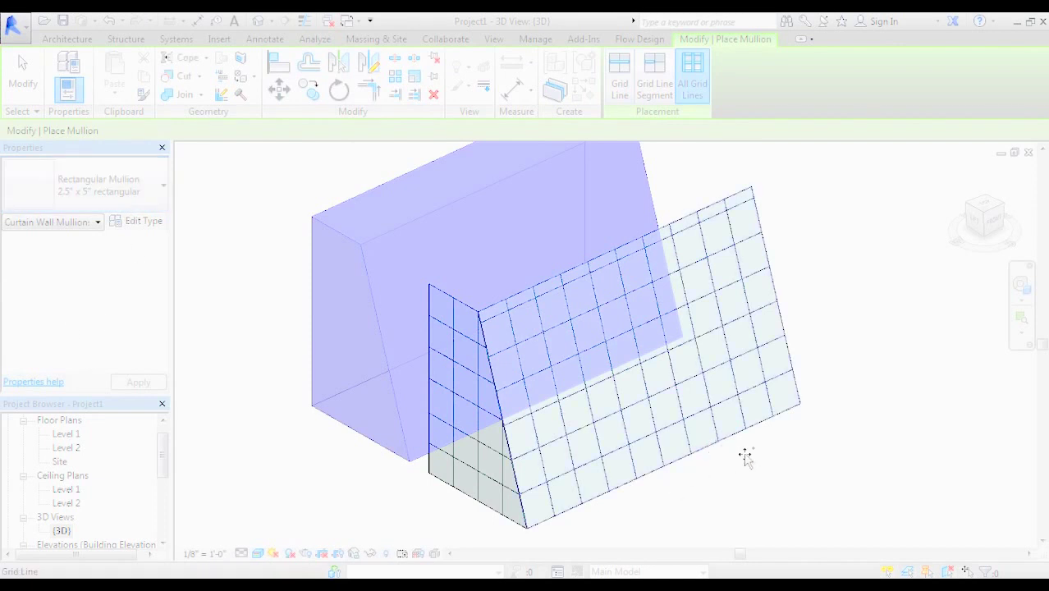
pyautogui.keyDown('shift'); pyautogui.moveTo(745, 457); pyautogui.dragTo(498, 315, button='middle'); pyautogui.keyUp('shift')
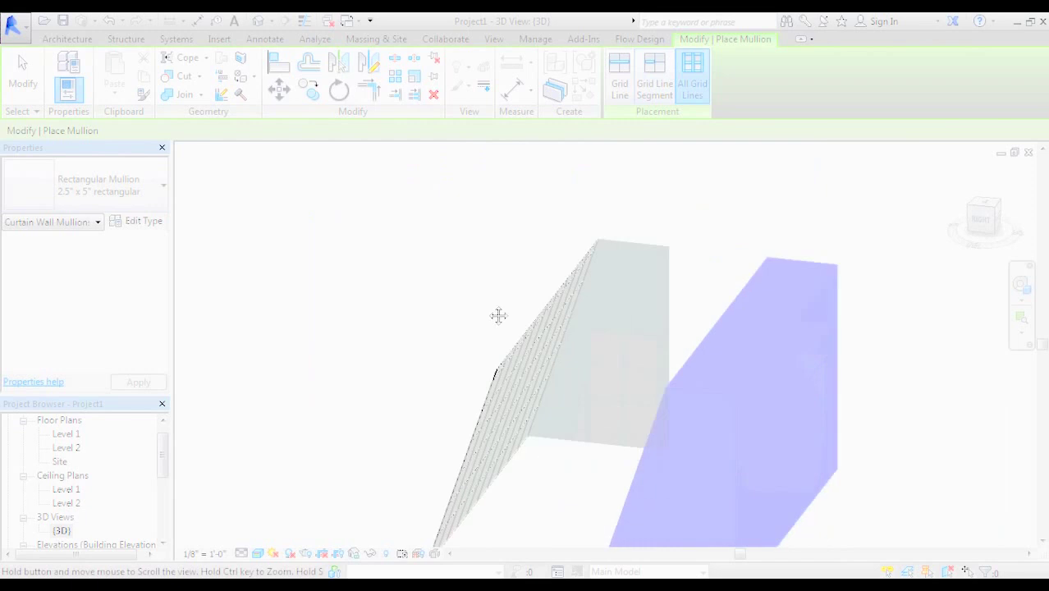
# - Examine the sloped-face mullions from several sides and close up at the corner with the end face
pyautogui.scroll(3, 505, 378)
pyautogui.keyDown('shift'); pyautogui.moveTo(510, 440); pyautogui.dragTo(534, 511, button='middle'); pyautogui.keyUp('shift')
pyautogui.click(988, 216)
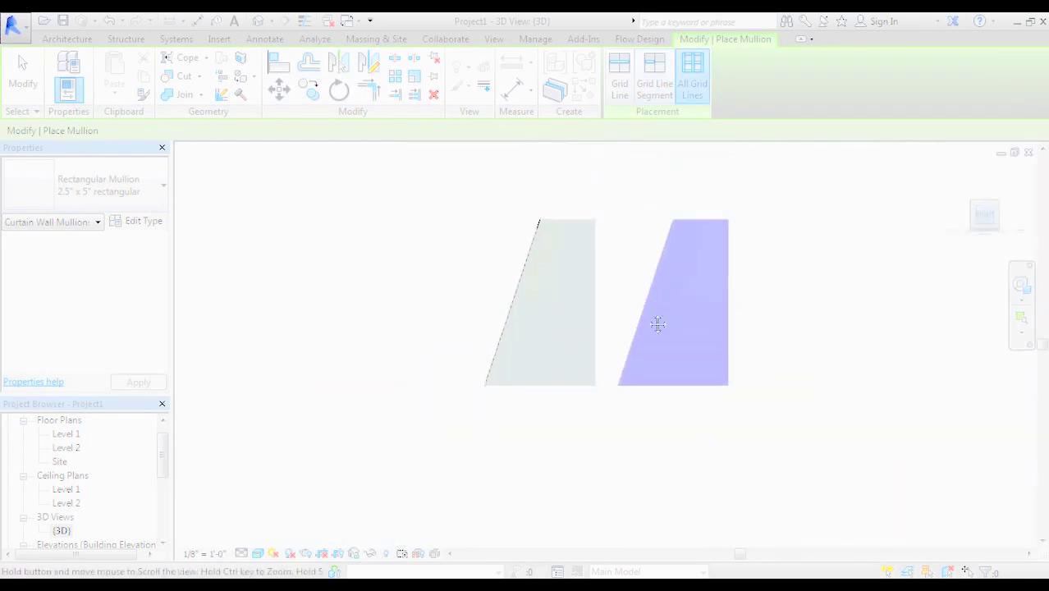
pyautogui.keyDown('shift'); pyautogui.moveTo(623, 445); pyautogui.dragTo(470, 381, button='middle'); pyautogui.keyUp('shift')
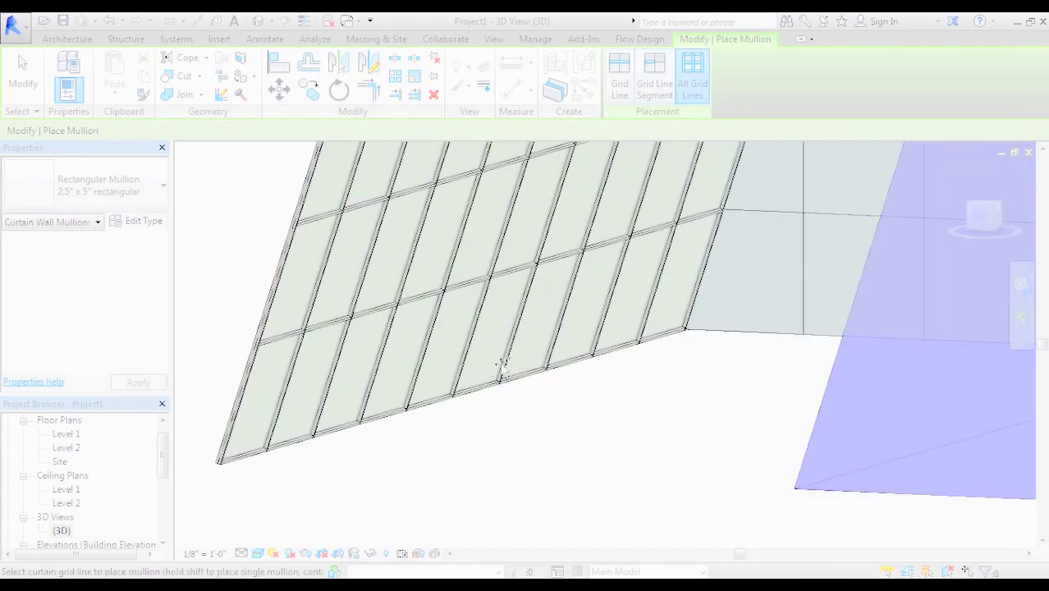
pyautogui.keyDown('shift'); pyautogui.moveTo(512, 367); pyautogui.dragTo(535, 351, button='middle'); pyautogui.keyUp('shift')
pyautogui.keyDown('shift'); pyautogui.moveTo(462, 413); pyautogui.dragTo(435, 419, button='middle'); pyautogui.keyUp('shift')
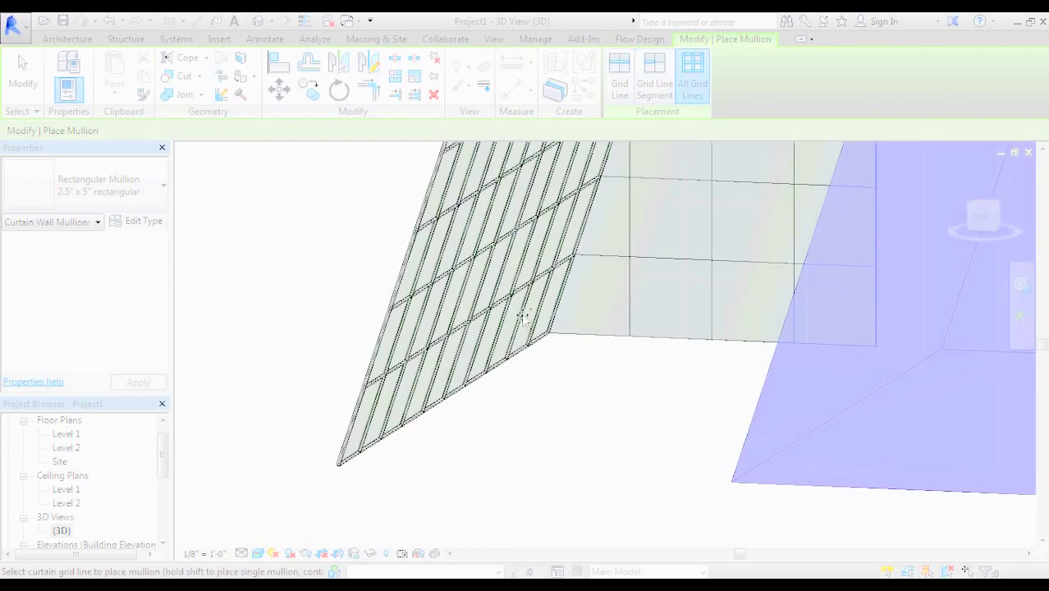
pyautogui.keyDown('shift'); pyautogui.moveTo(522, 318); pyautogui.dragTo(740, 471, button='middle'); pyautogui.keyUp('shift')
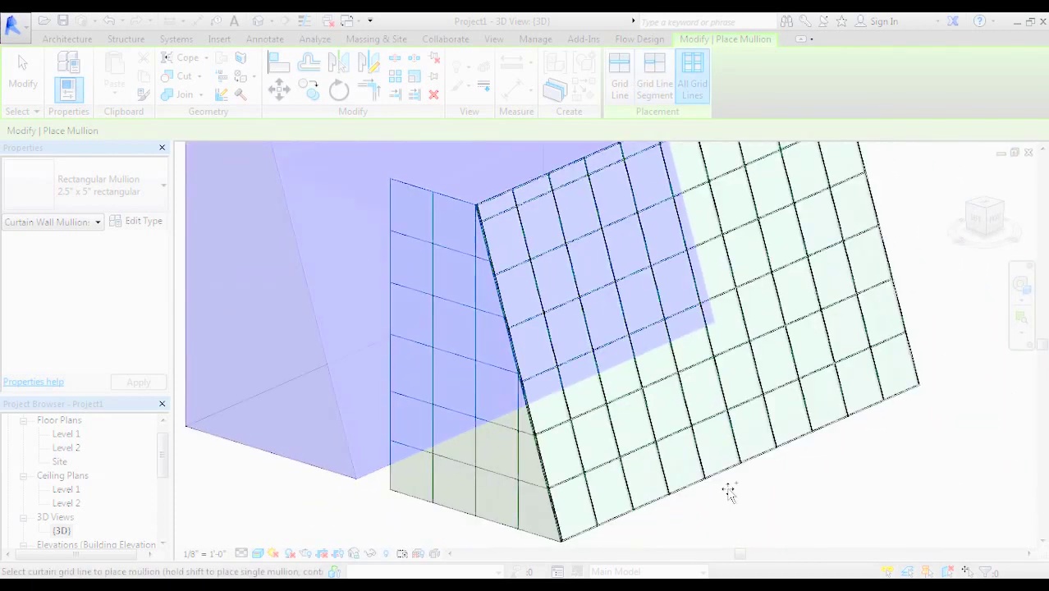
pyautogui.scroll(4, 729, 492)
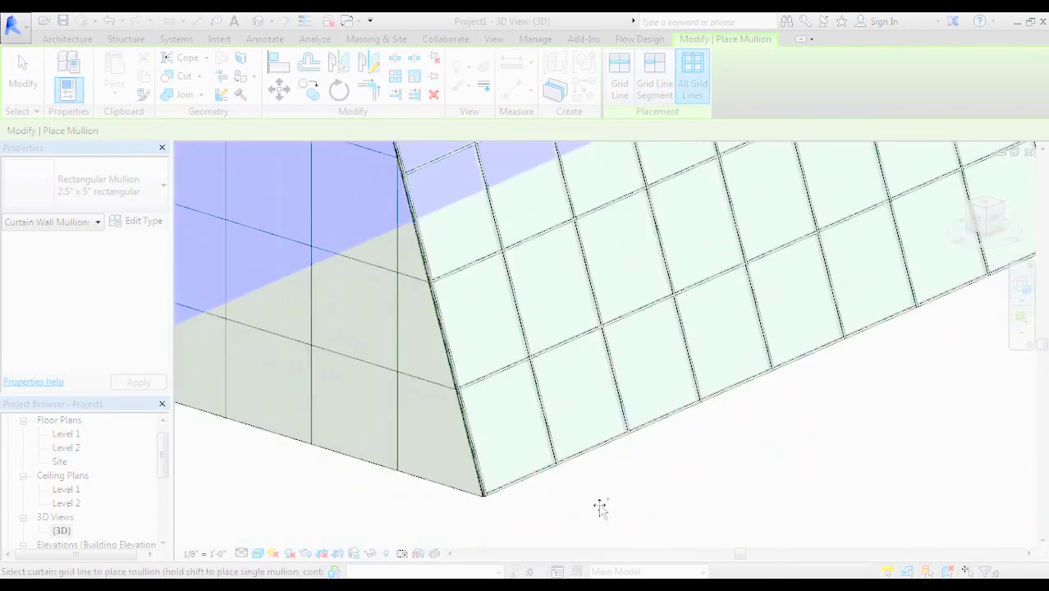
pyautogui.scroll(8, 472, 498)
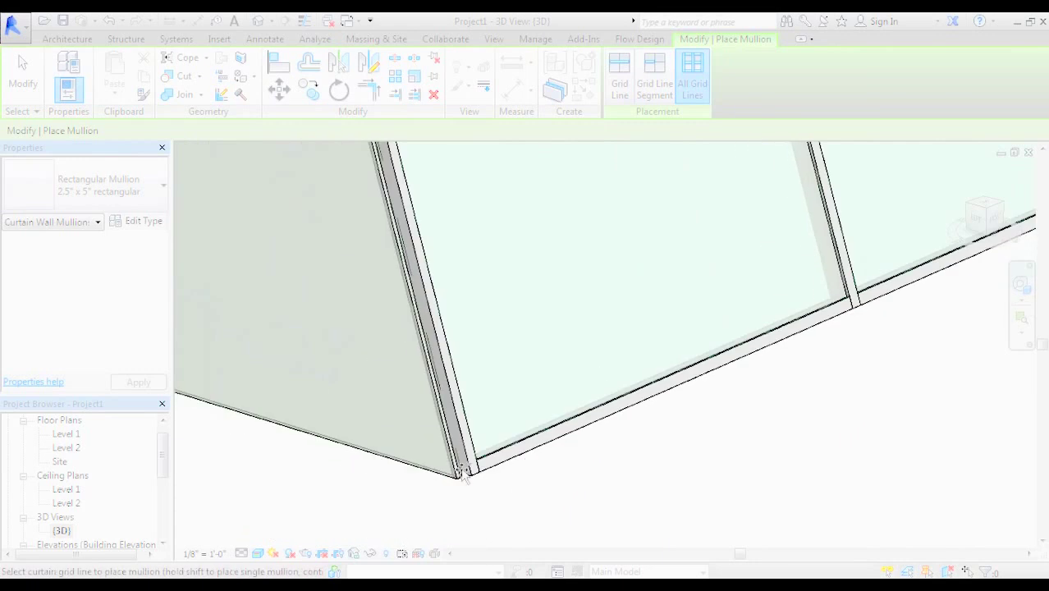
pyautogui.scroll(4, 462, 473)
pyautogui.scroll(-2, 476, 450)
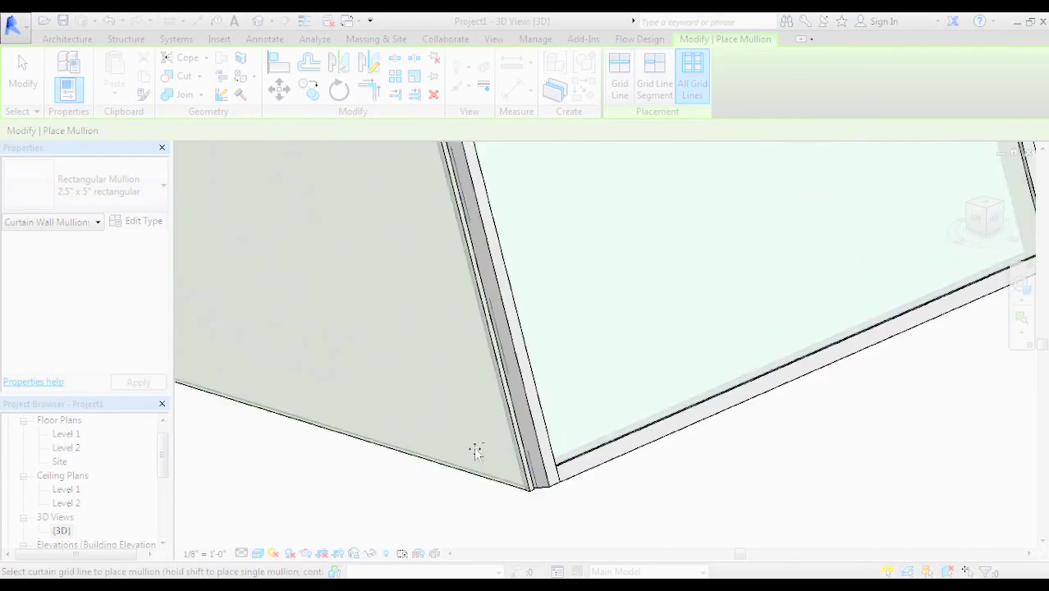
pyautogui.scroll(-5, 397, 464)
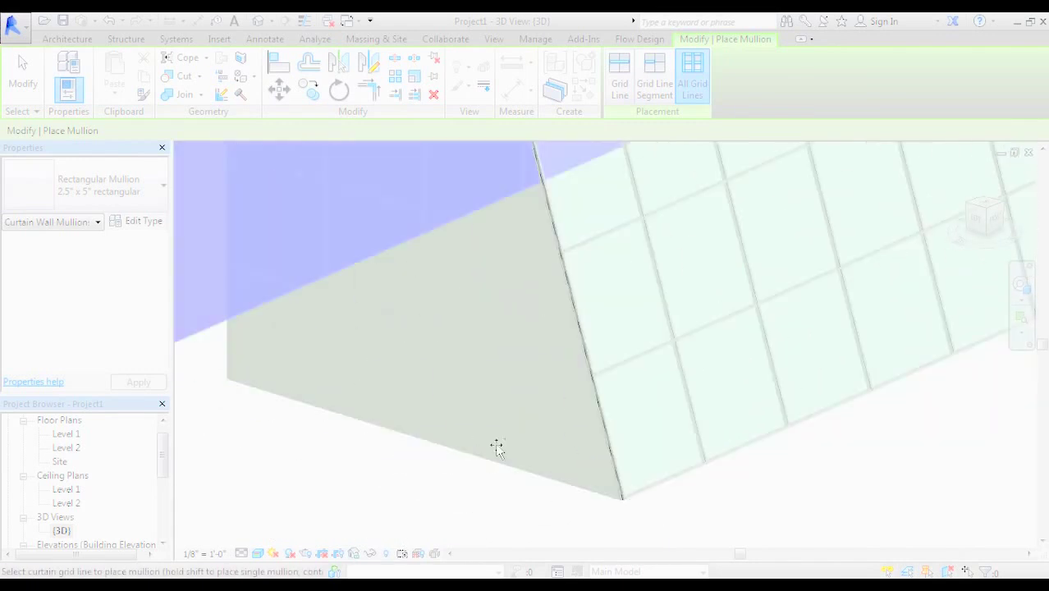
# - Place 2.5" x 5" rectangular mullions on all grid lines of the end-face curtain system, and inspect the bottom corner joint
pyautogui.click(479, 445)
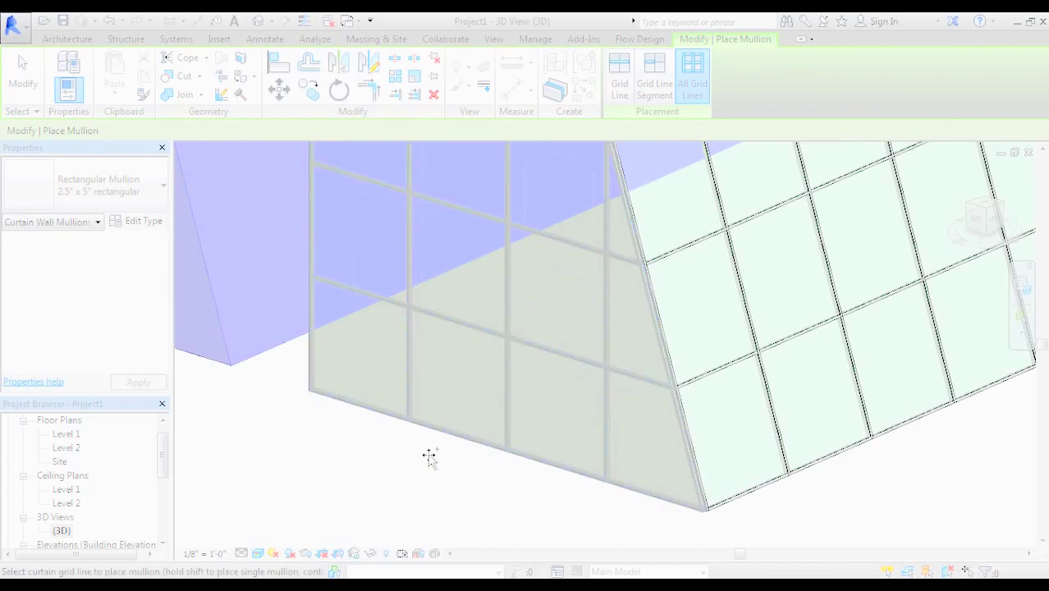
pyautogui.press('Escape')
pyautogui.scroll(5, 667, 486)
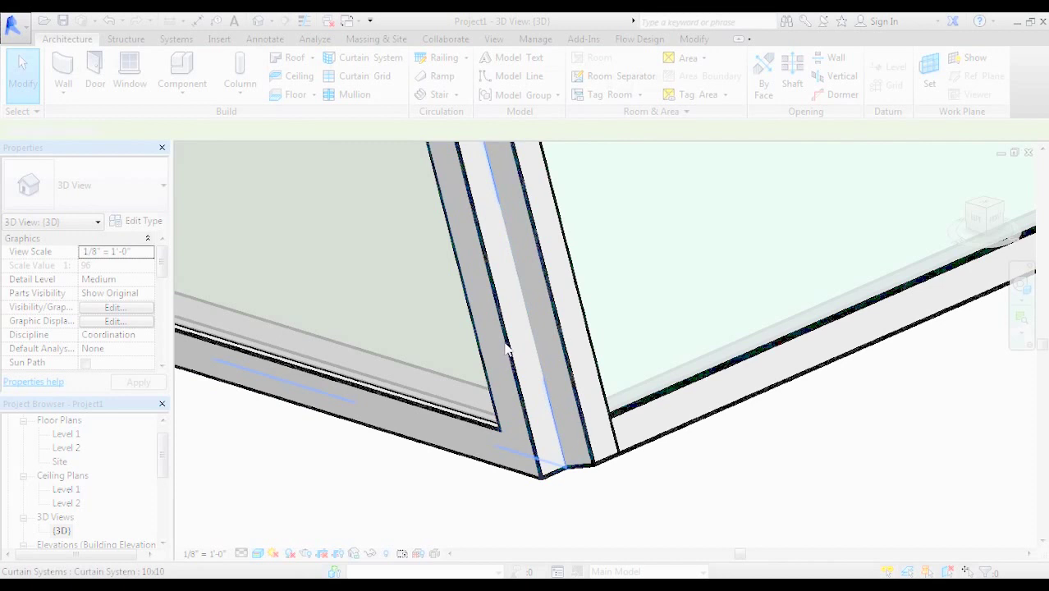
# - Set the 2.5" x 5" rectangular mullion type's thickness to 8" and its width on both sides to 4"
pyautogui.click(484, 355)
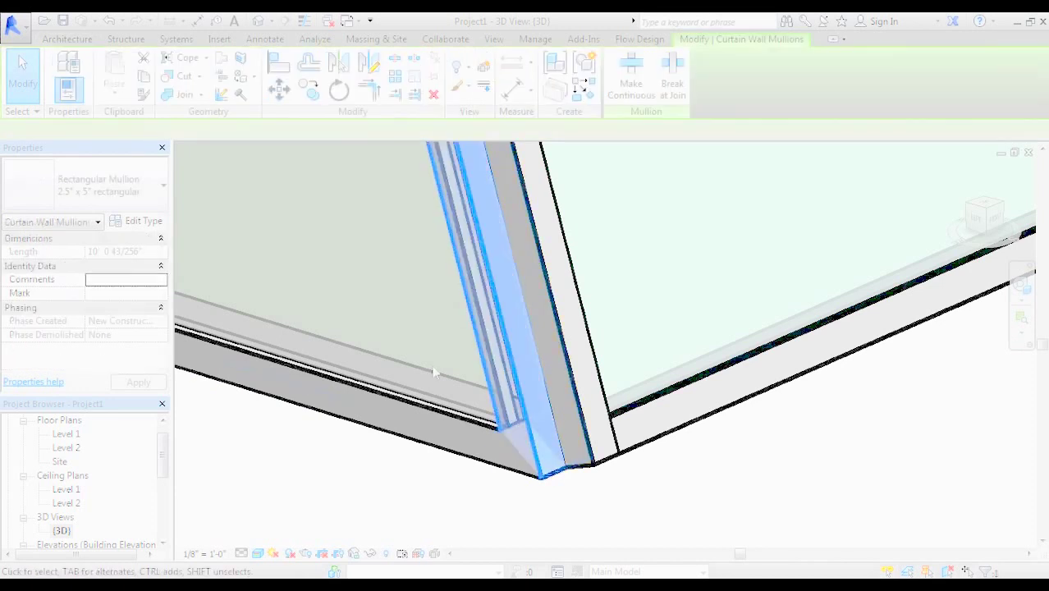
pyautogui.scroll(-2, 460, 369)
pyautogui.scroll(-1, 370, 333)
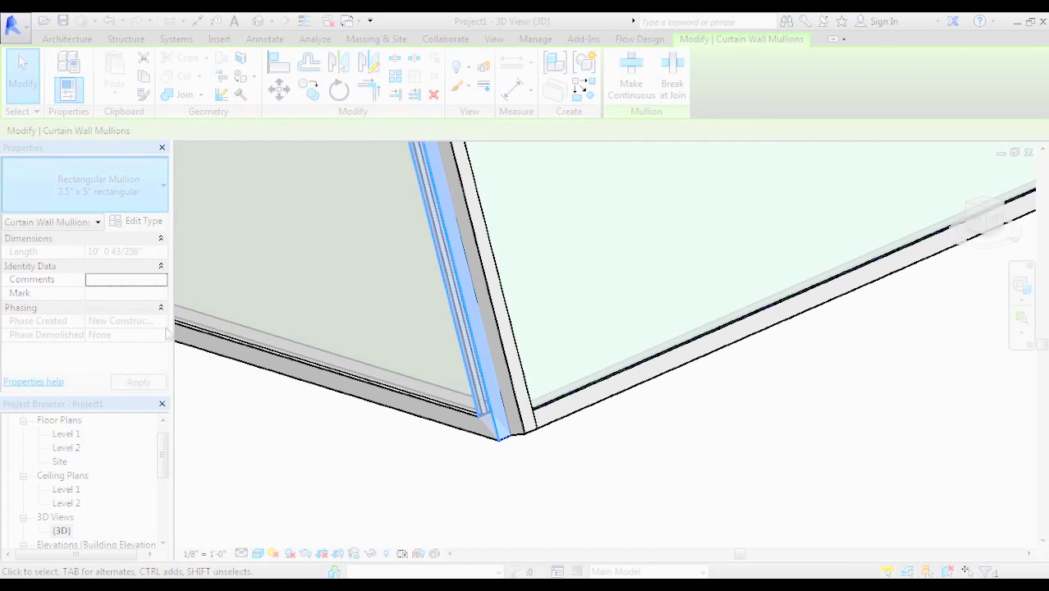
pyautogui.click(140, 221)
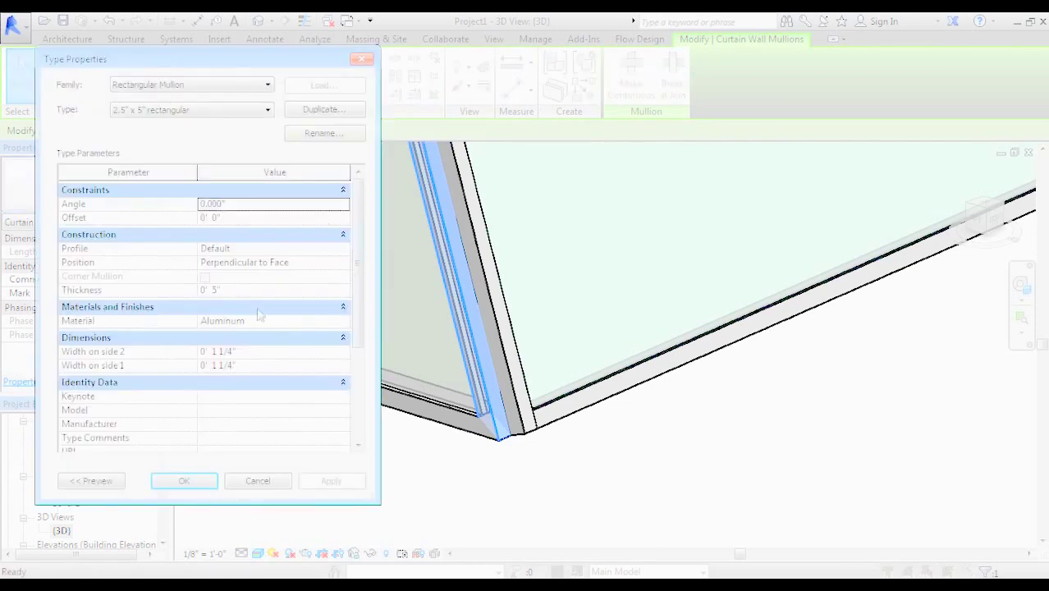
pyautogui.click(236, 289)
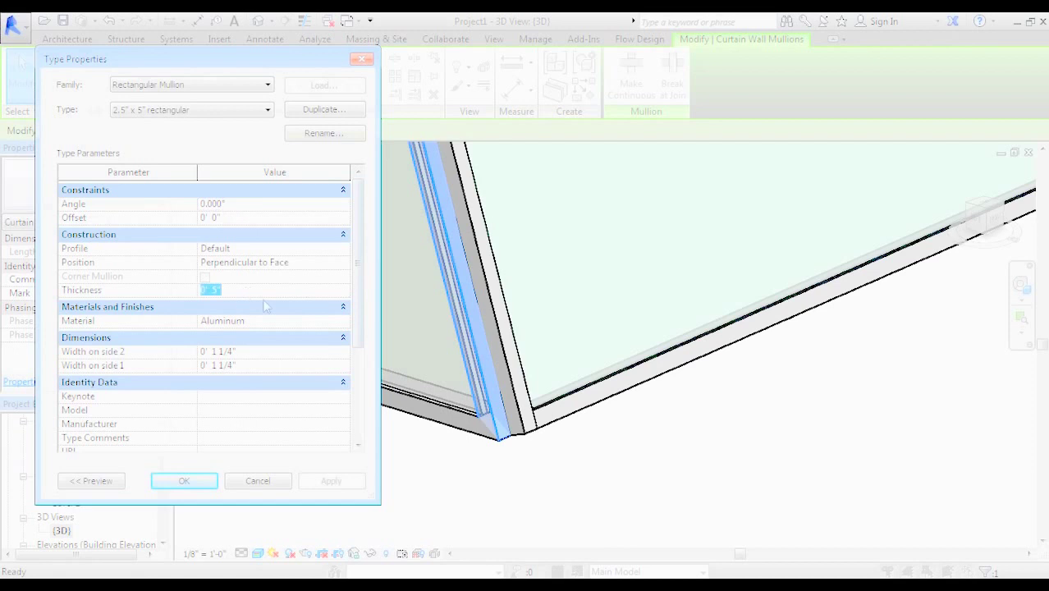
pyautogui.press('Return')
pyautogui.click(261, 352)
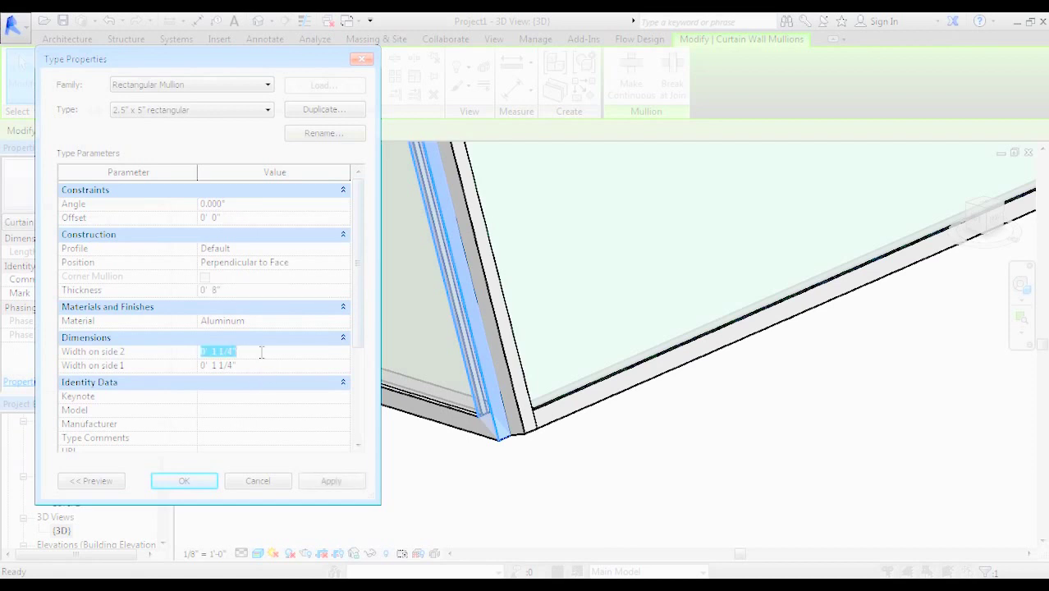
pyautogui.write("0' 4")
pyautogui.press('Return')
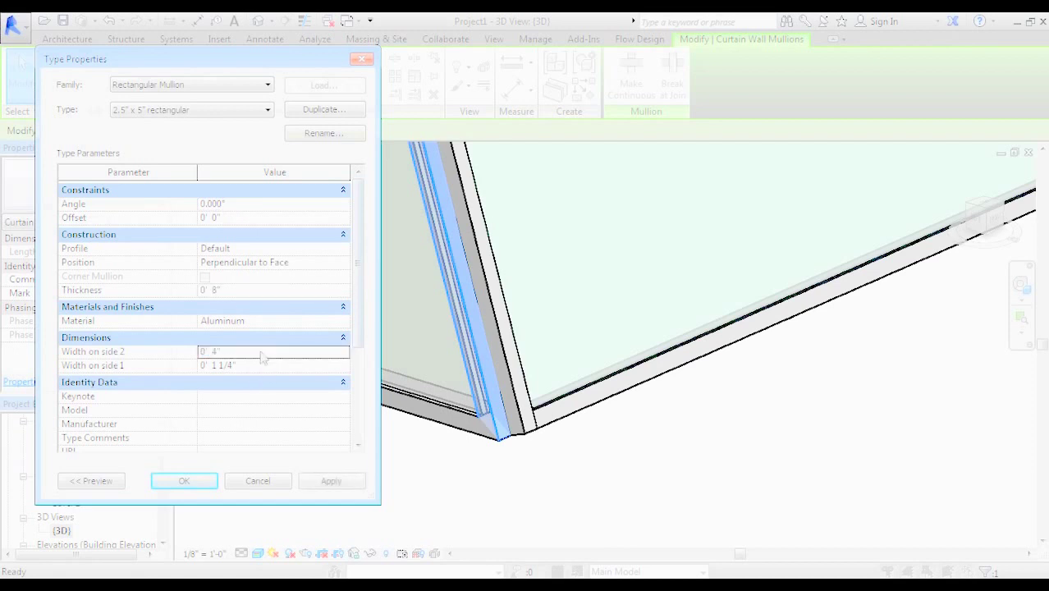
pyautogui.click(262, 366)
pyautogui.press('Return')
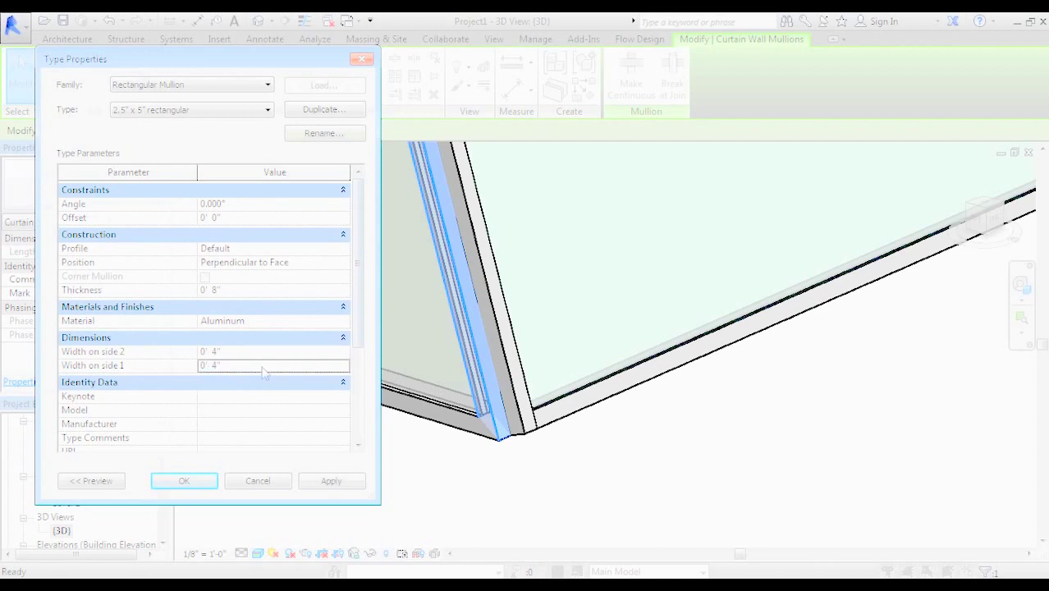
pyautogui.click(186, 482)
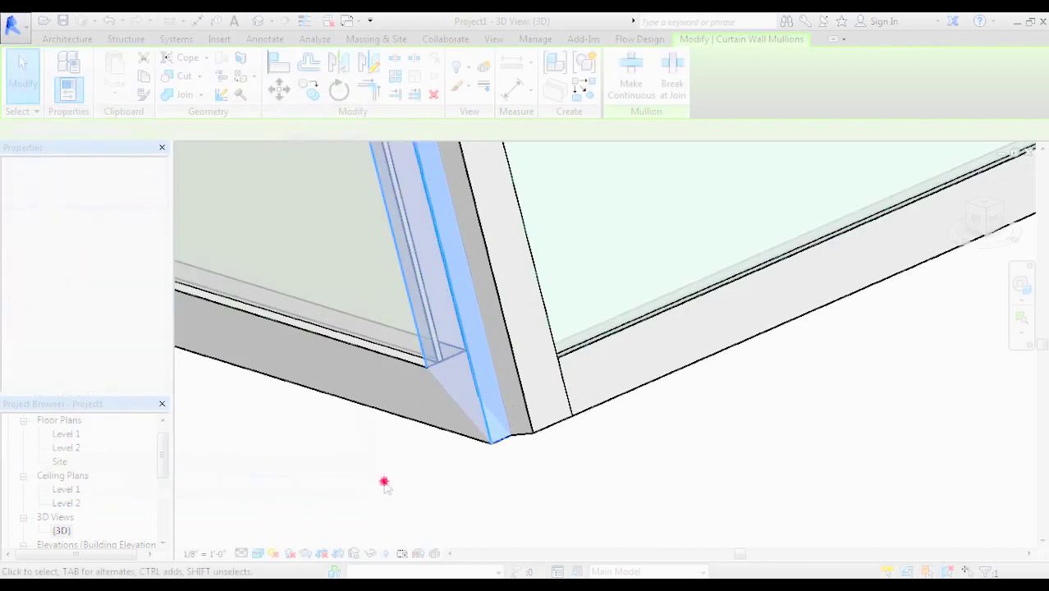
# - Undo the thickness and width changes of the rectangular mullion type
pyautogui.click(385, 481)
pyautogui.scroll(-4, 566, 435)
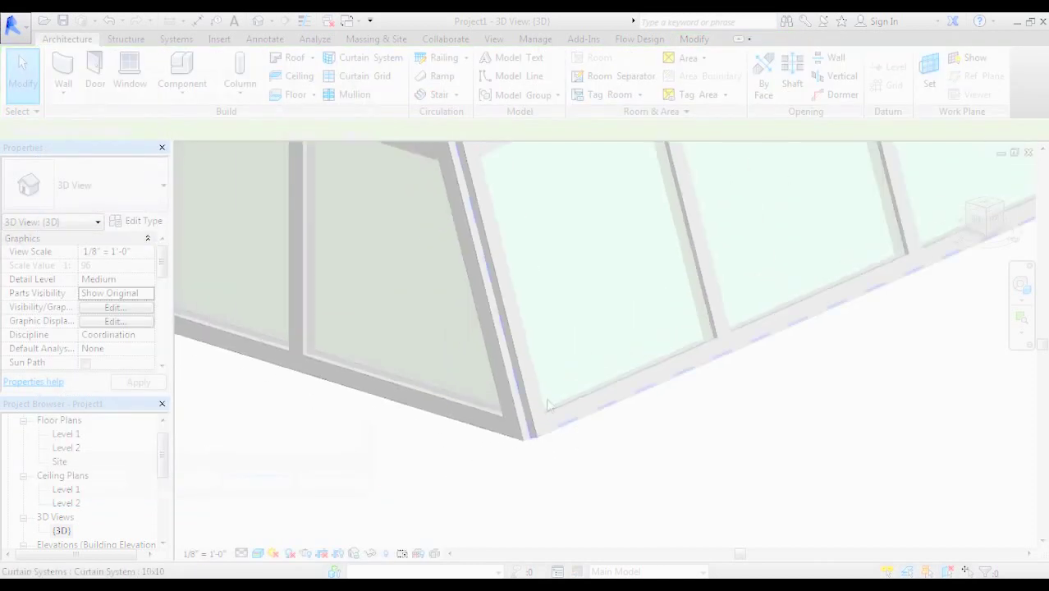
pyautogui.moveTo(566, 435); pyautogui.dragTo(581, 506, button='middle')
pyautogui.scroll(2, 402, 327)
pyautogui.scroll(-2, 402, 327)
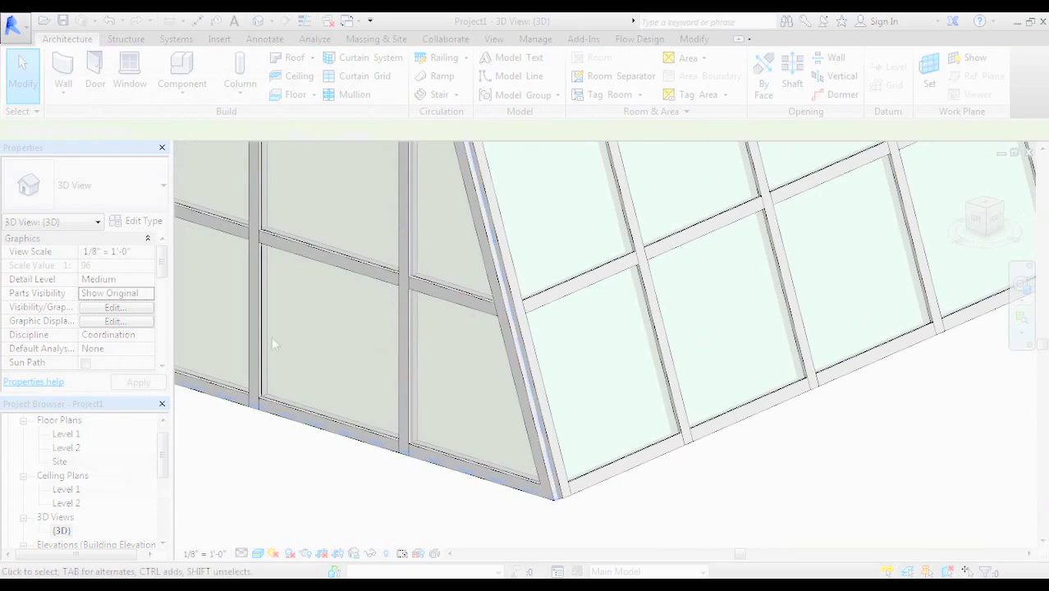
pyautogui.hotkey('ctrl', 'z')
pyautogui.scroll(1, 374, 348)
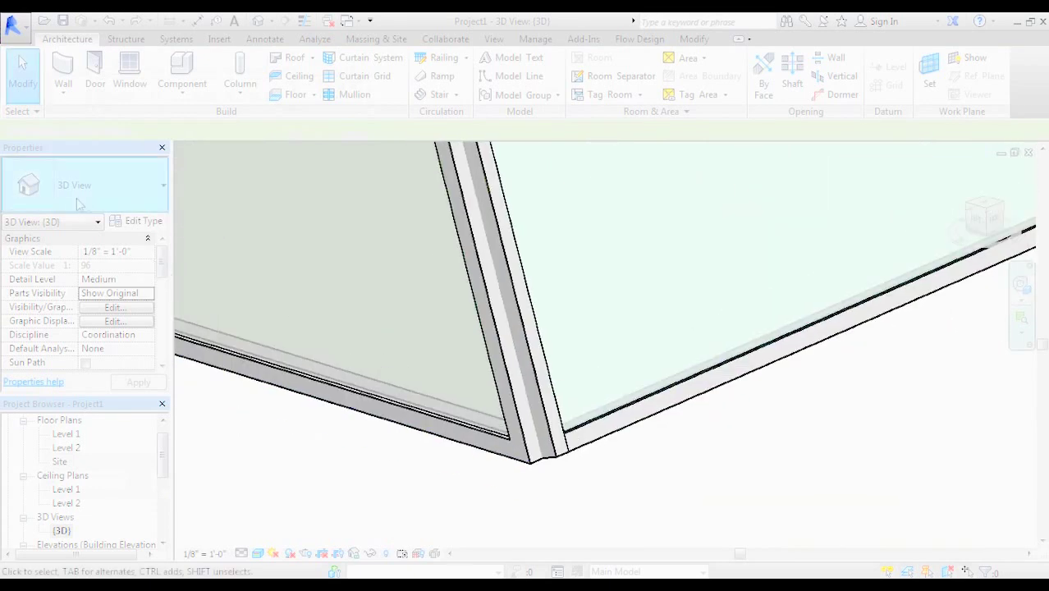
# - Duplicate the bottom corner mullion's 2.5" x 5" rectangular type under the name Corner Mull 8x8
pyautogui.click(503, 368)
pyautogui.press('Escape')
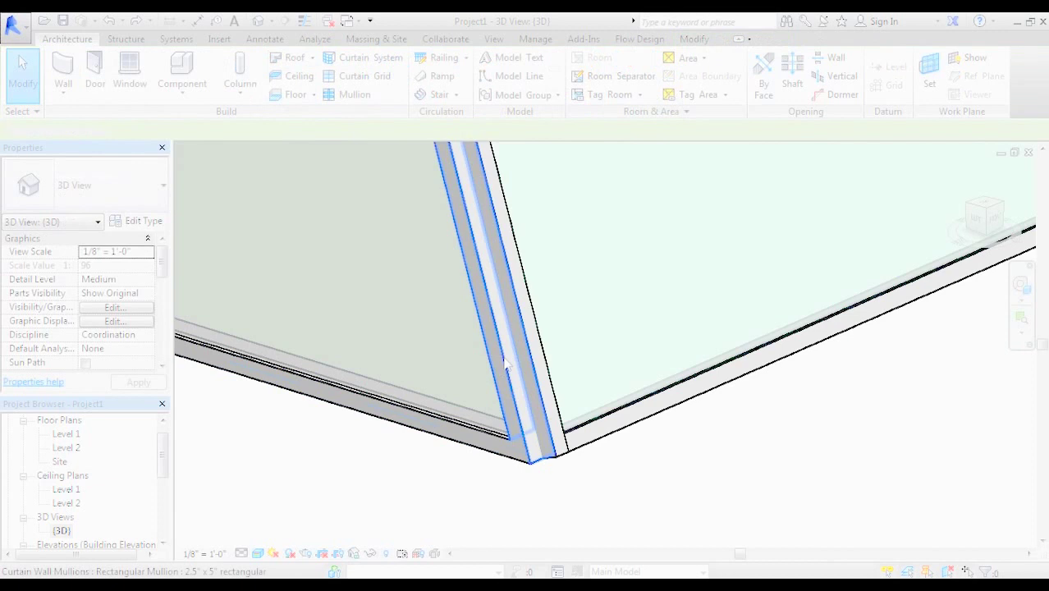
pyautogui.click(505, 359)
pyautogui.press('Escape')
pyautogui.click(505, 366)
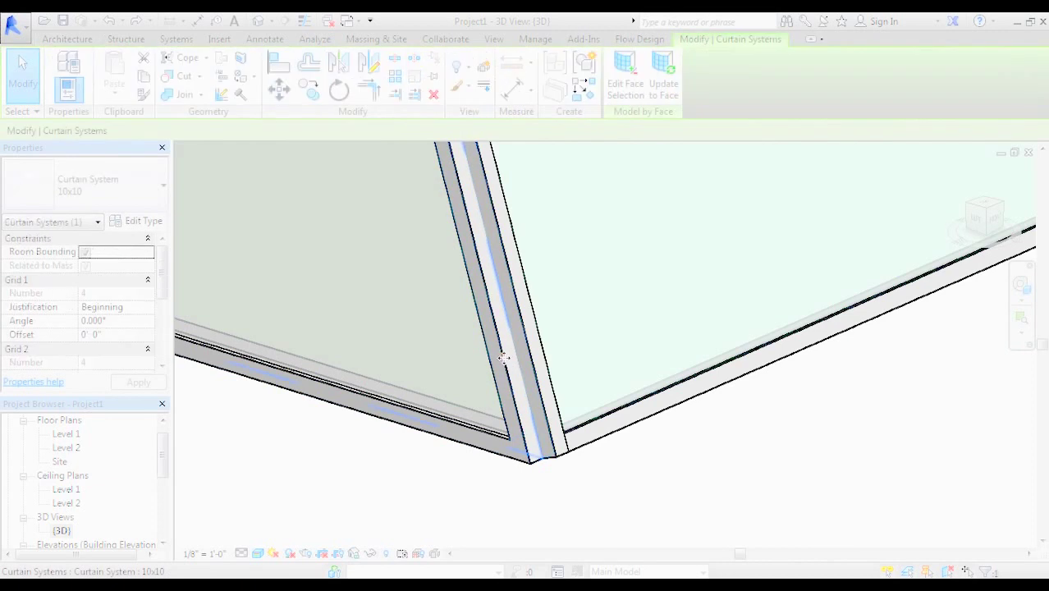
pyautogui.press('Escape')
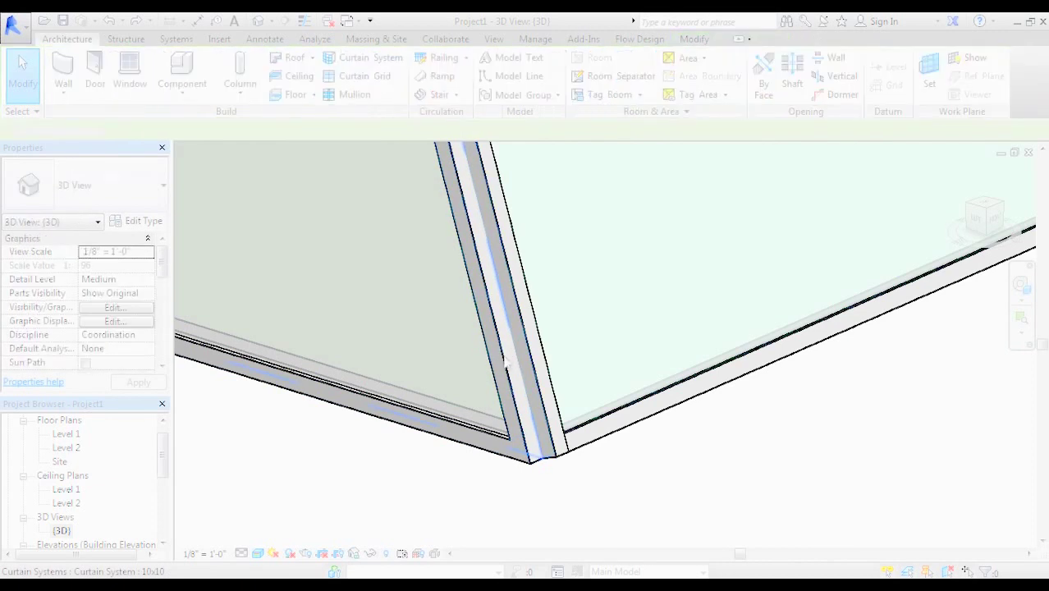
pyautogui.click(506, 363)
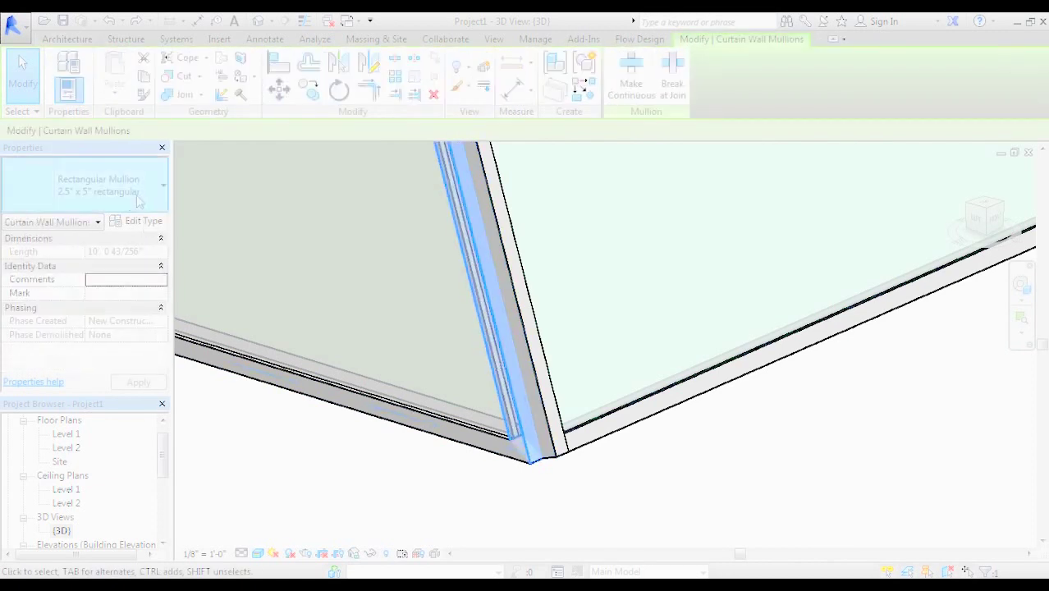
pyautogui.click(137, 223)
pyautogui.moveTo(179, 51); pyautogui.dragTo(377, 83)
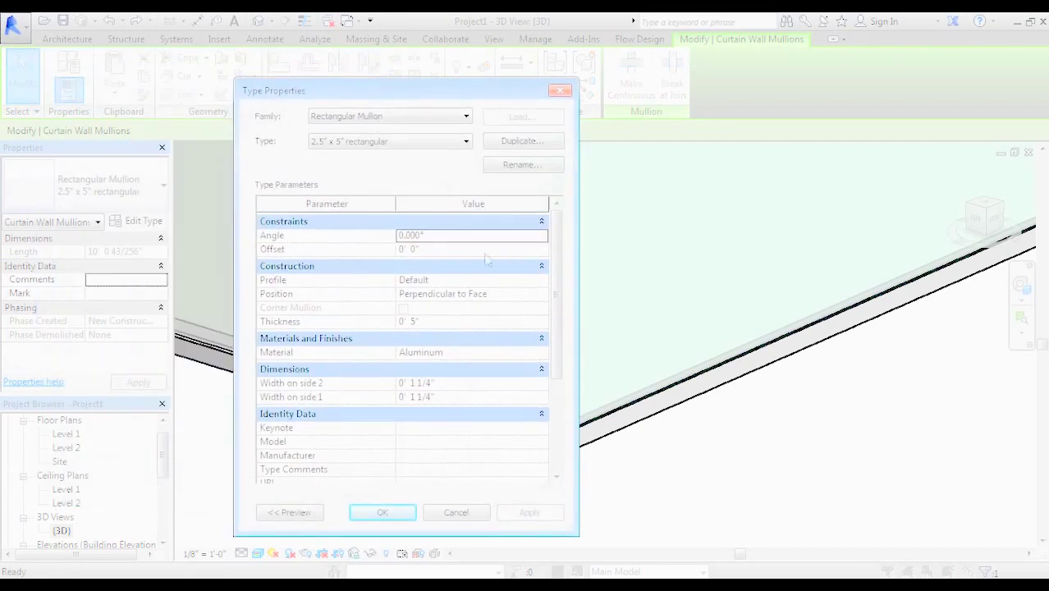
pyautogui.click(519, 140)
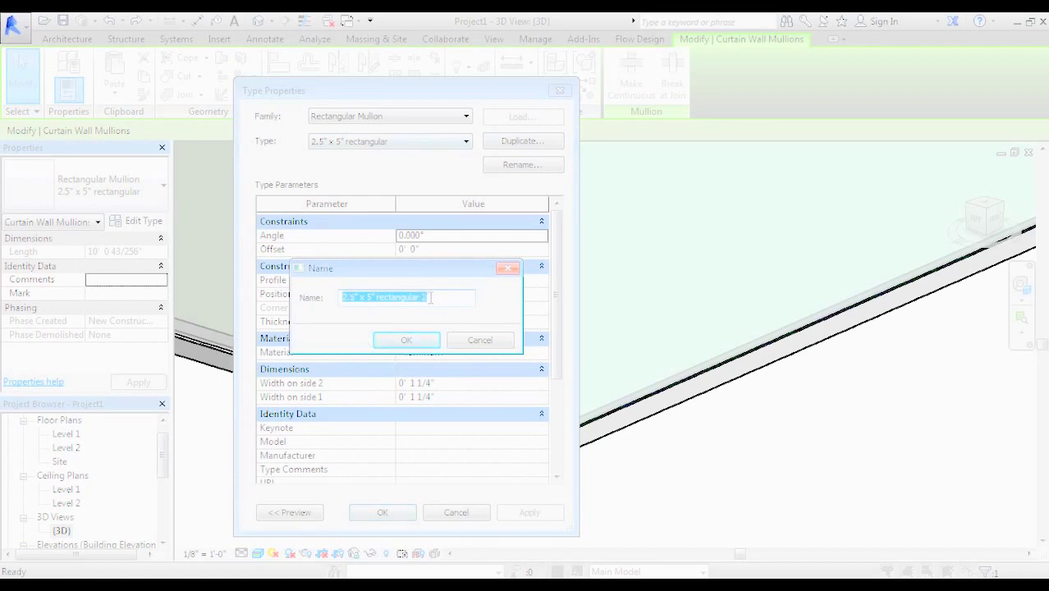
pyautogui.write('Con')
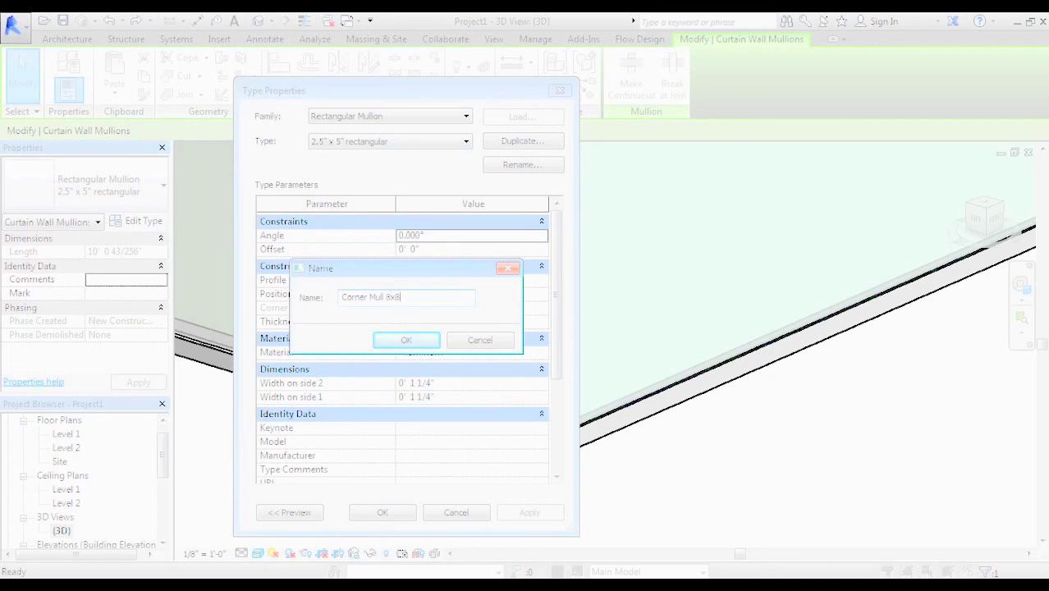
pyautogui.click(389, 339)
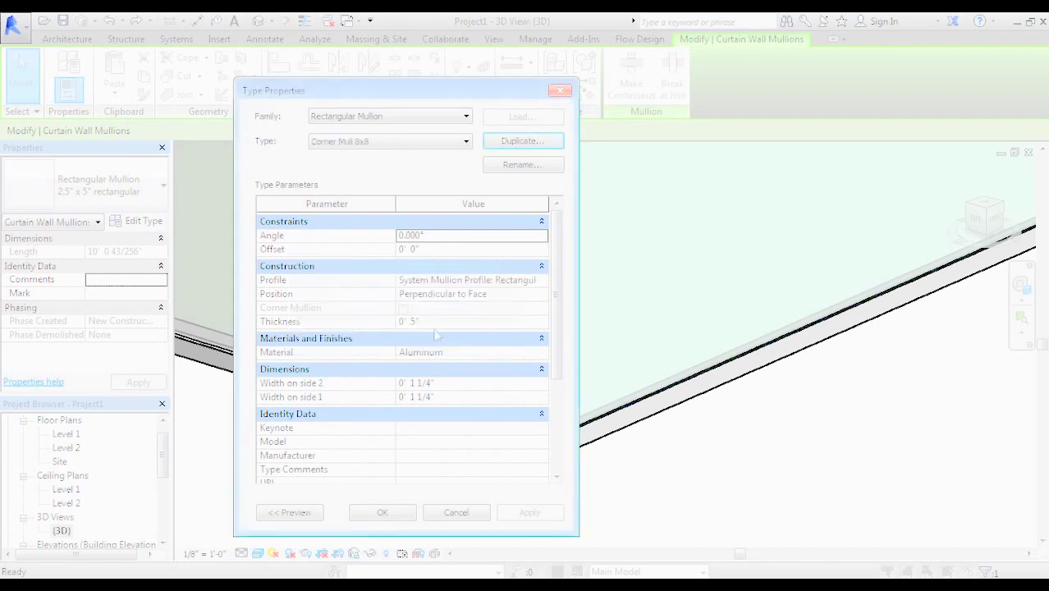
# - Set the Corner Mull 8x8 type's thickness to 8" and its width on both sides to 4", and apply it to the corner mullion
pyautogui.click(444, 321)
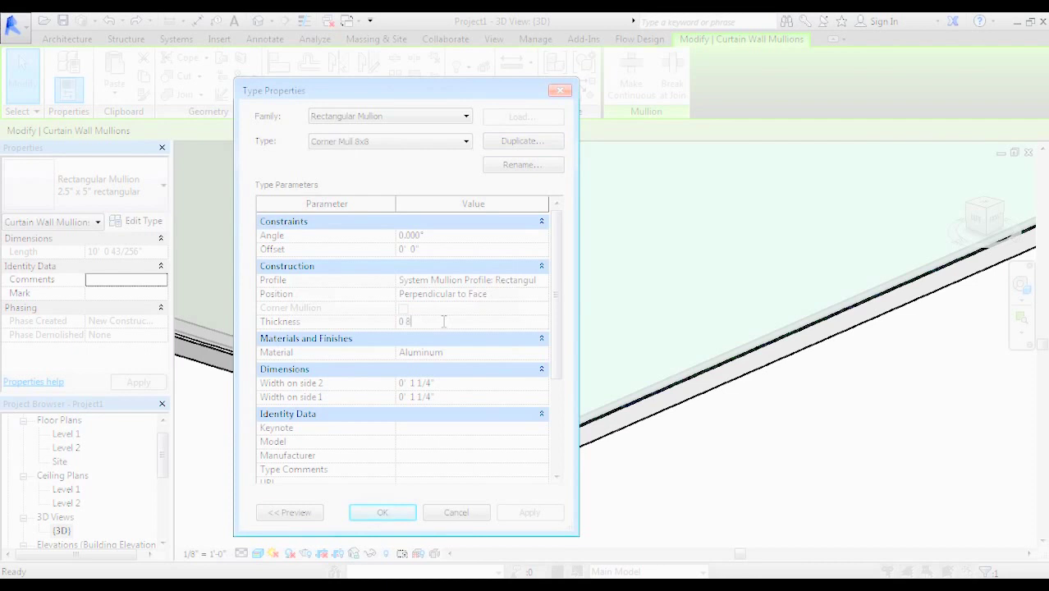
pyautogui.press('Return')
pyautogui.click(450, 383)
pyautogui.click(404, 384)
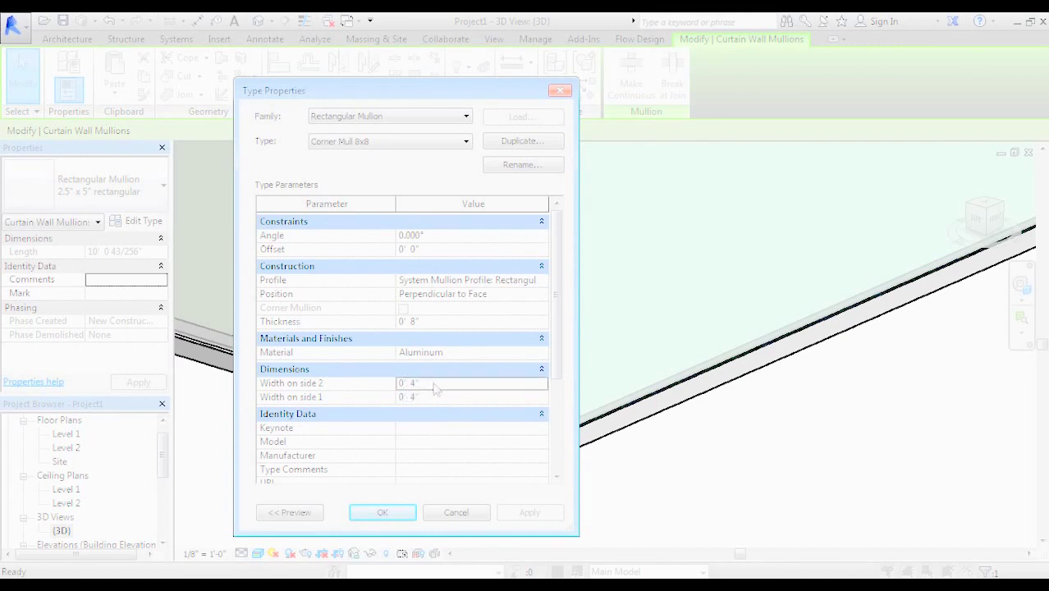
pyautogui.click(383, 513)
pyautogui.click(415, 489)
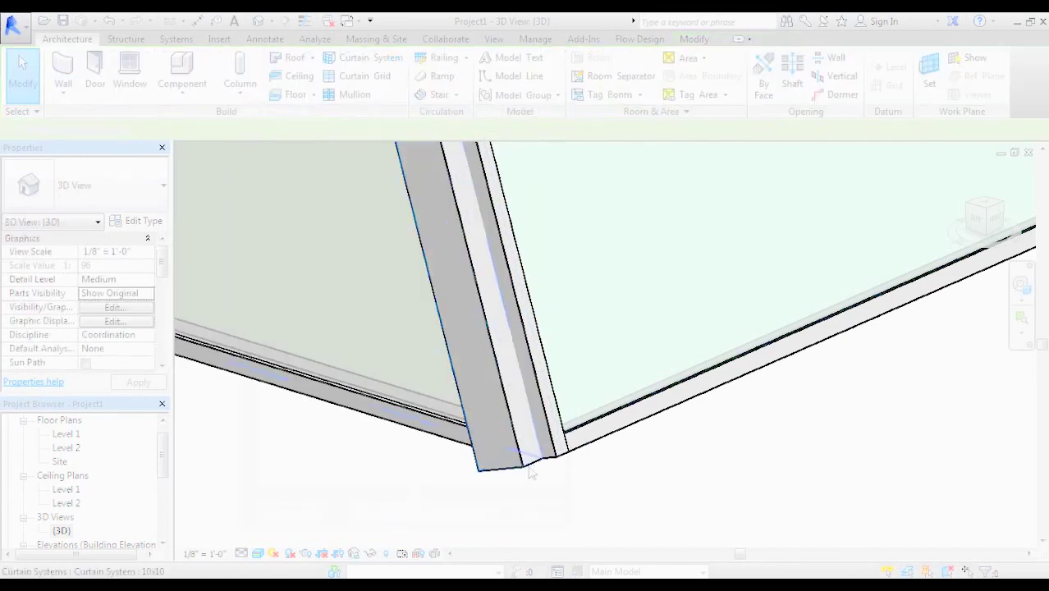
# - Inspect the corner joint in 3D, open the Level 1 floor plan at that corner and display it in Wireframe style
pyautogui.keyDown('shift'); pyautogui.moveTo(534, 476); pyautogui.dragTo(798, 353, button='middle'); pyautogui.keyUp('shift')
pyautogui.scroll(-1, 593, 492)
pyautogui.moveTo(595, 489); pyautogui.dragTo(812, 461, button='middle')
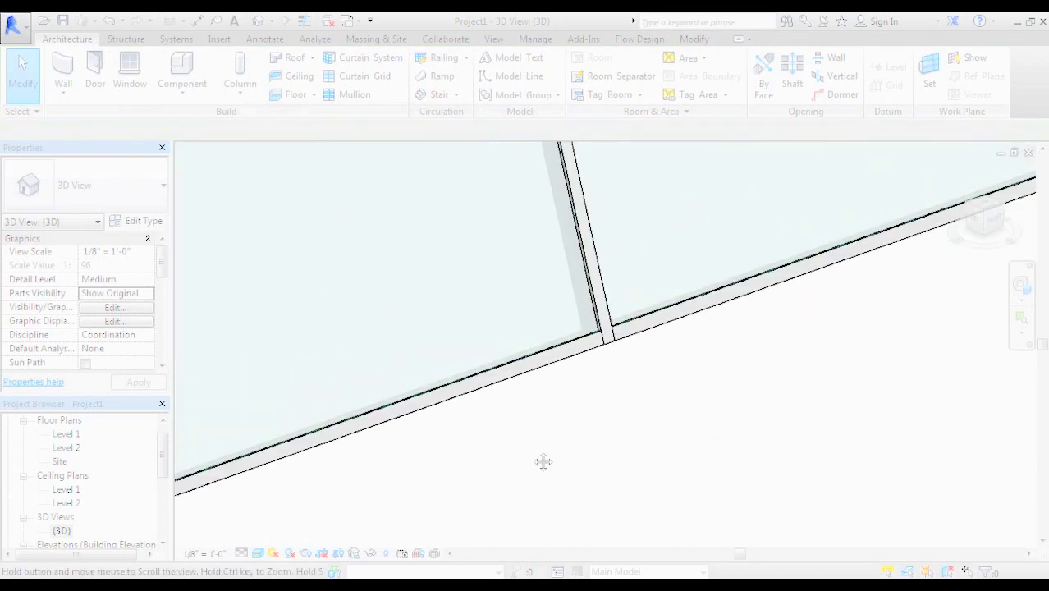
pyautogui.moveTo(543, 461); pyautogui.dragTo(967, 399, button='middle')
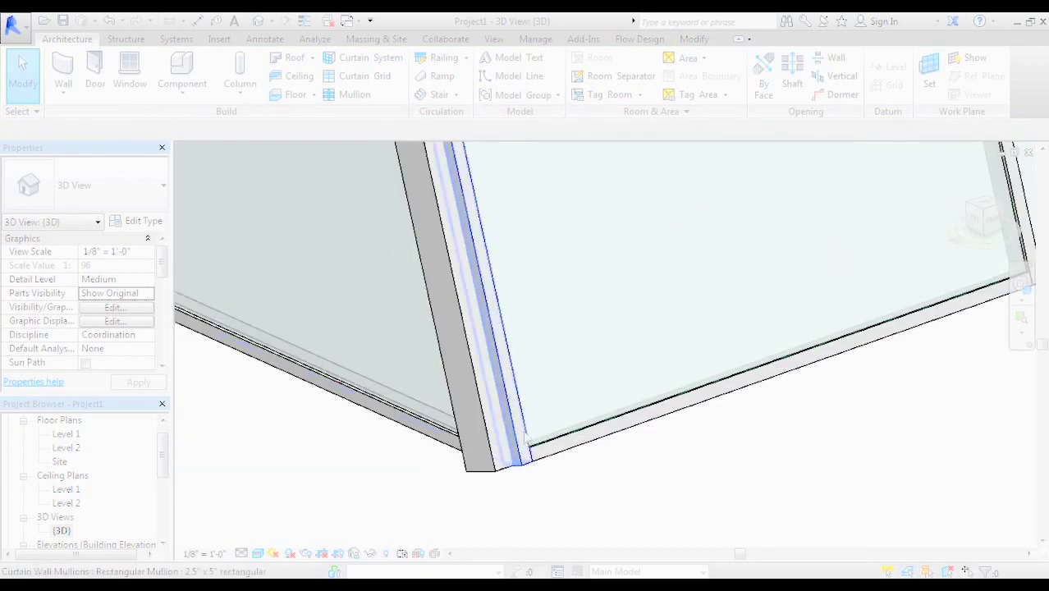
pyautogui.doubleClick(67, 434)
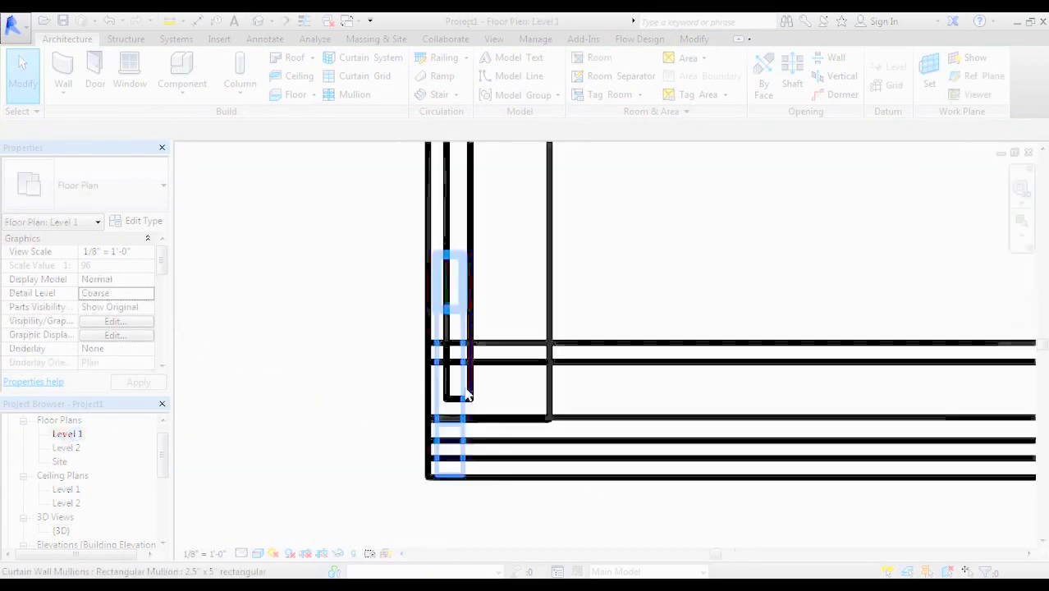
pyautogui.scroll(2, 540, 352)
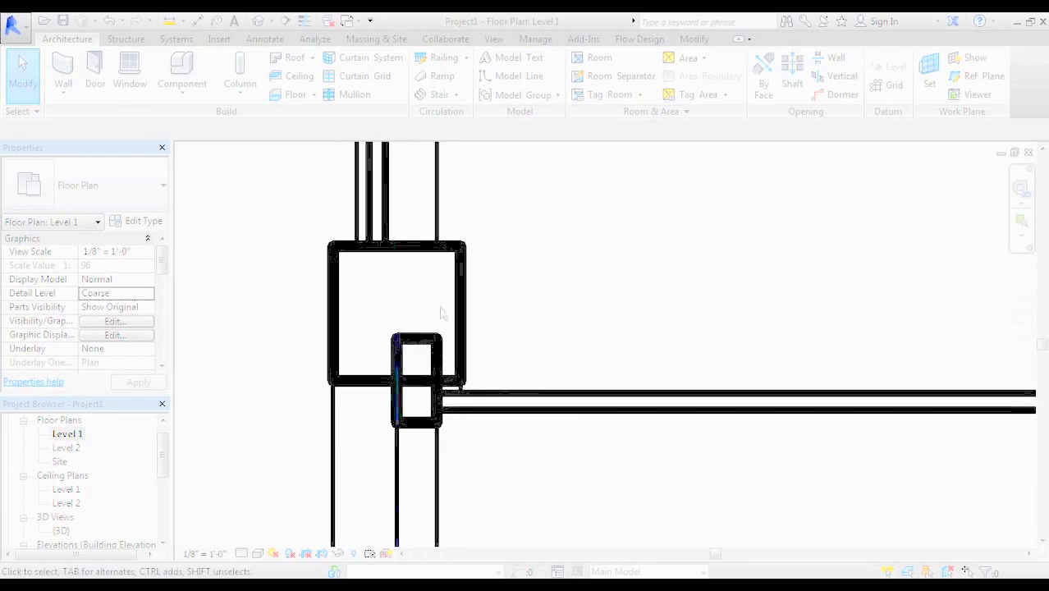
pyautogui.click(258, 555)
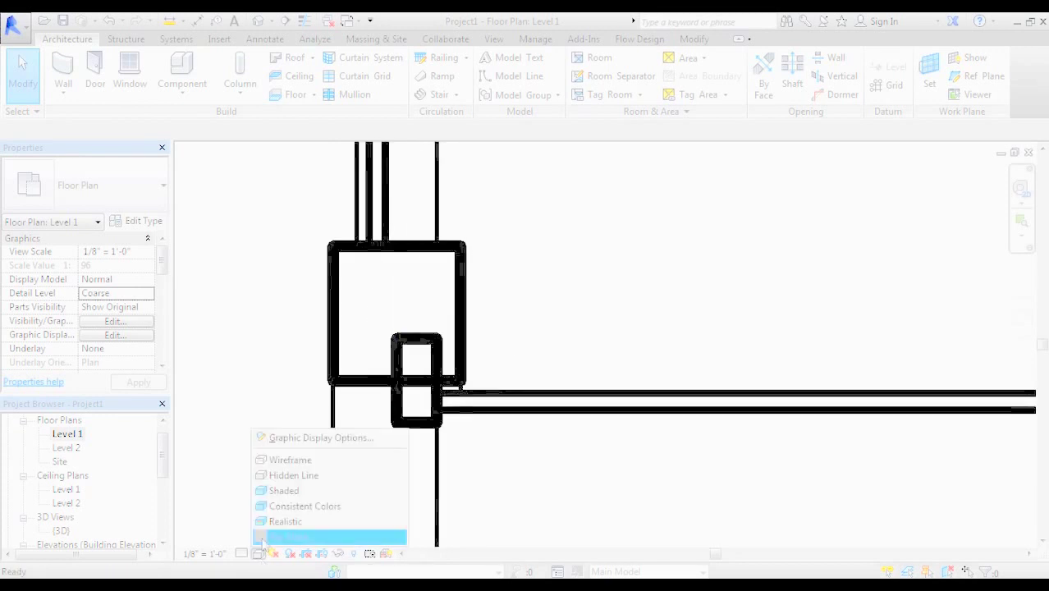
pyautogui.click(286, 461)
pyautogui.scroll(-3, 255, 302)
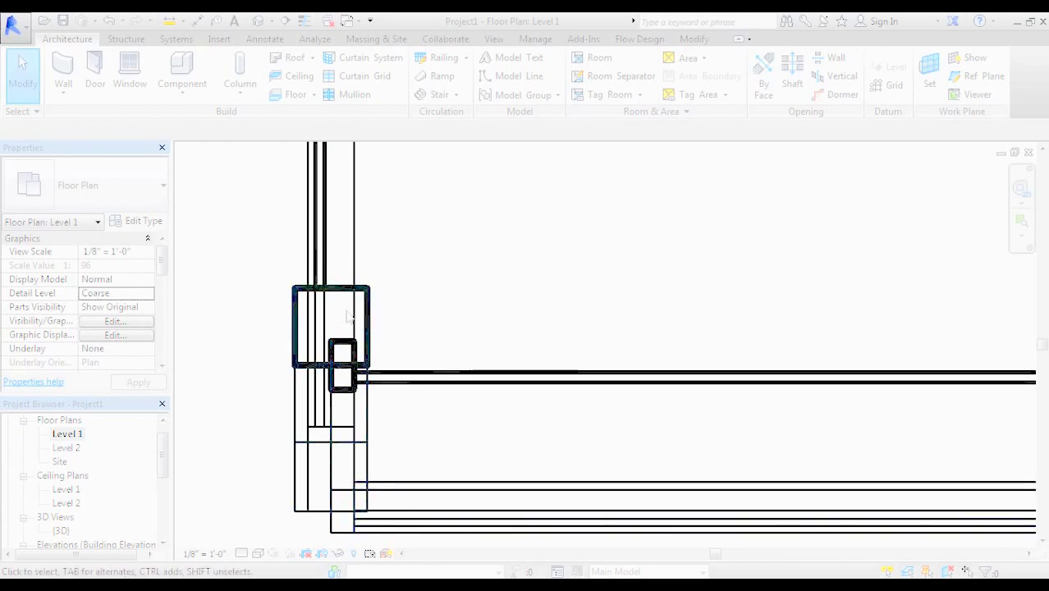
pyautogui.scroll(3, 322, 267)
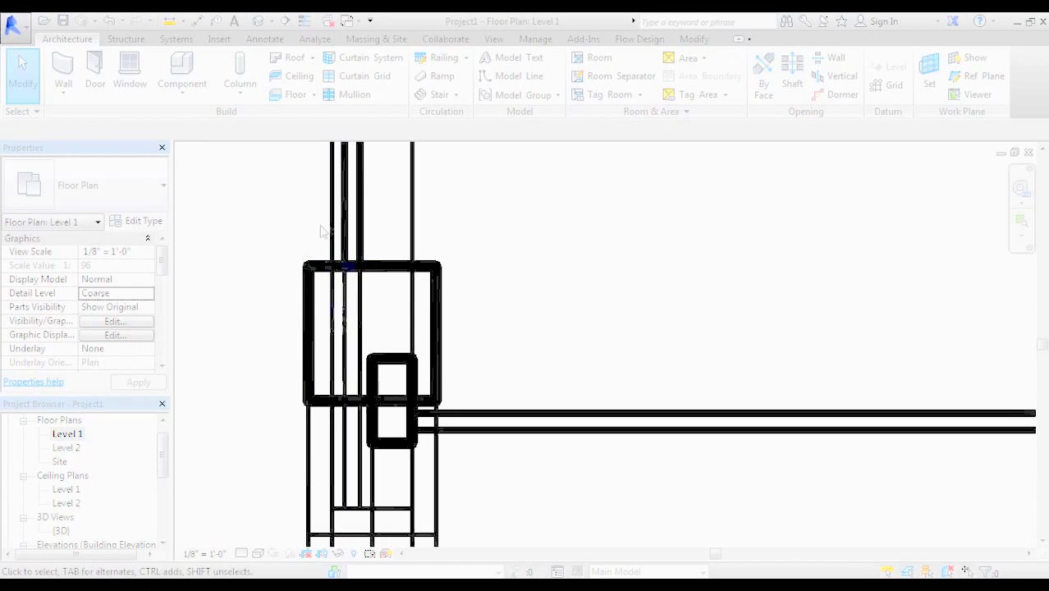
# - Move the curtain system carrying the 8x8 corner mullion horizontally until its outer mullion face meets the adjoining system's corner mullion face
pyautogui.click(331, 226)
pyautogui.click(256, 264)
pyautogui.scroll(-2, 256, 264)
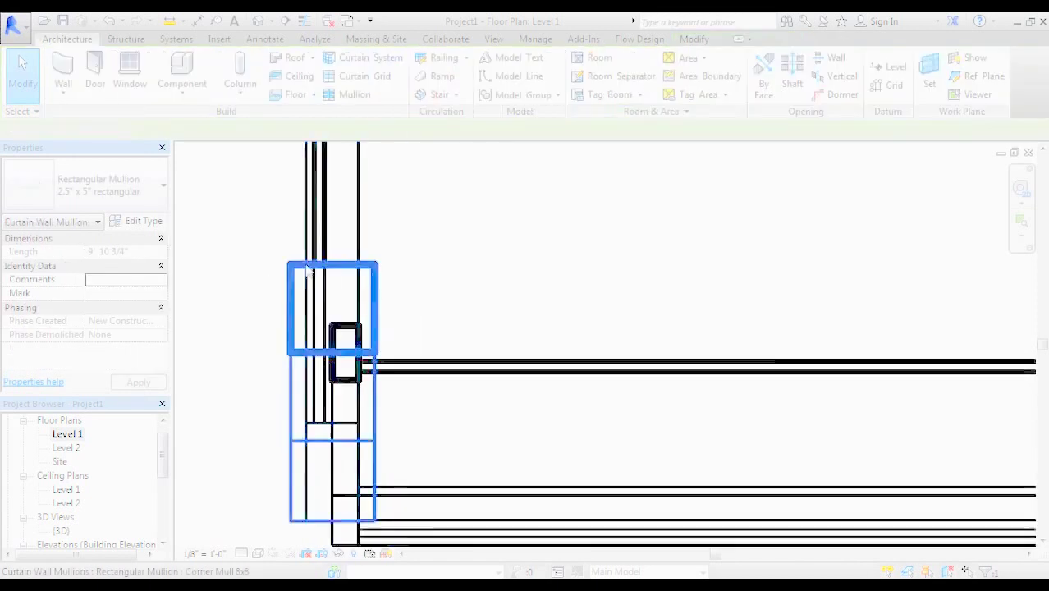
pyautogui.click(332, 235)
pyautogui.scroll(-2, 459, 359)
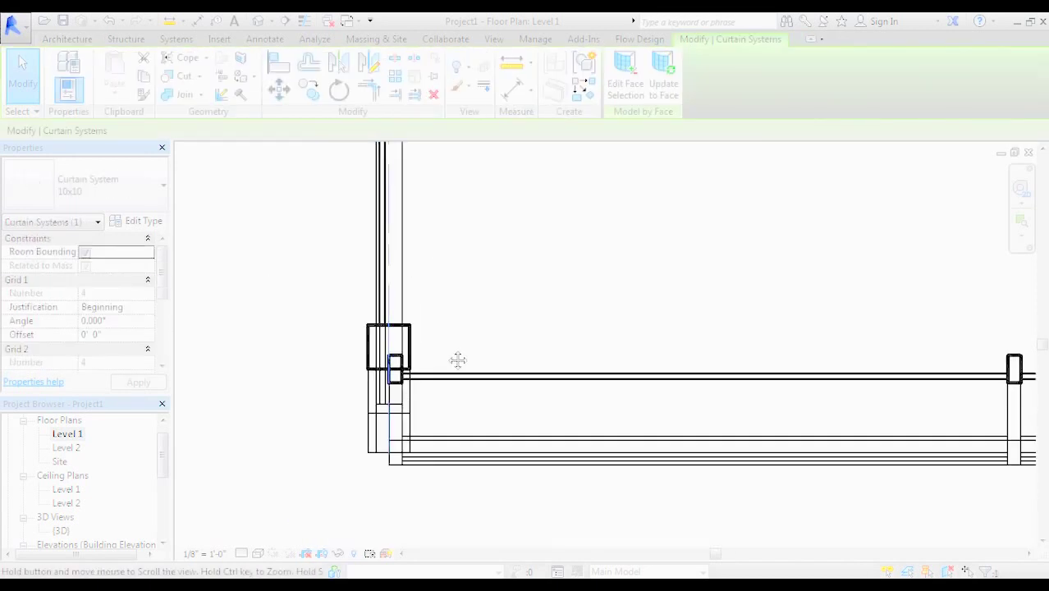
pyautogui.scroll(-2, 443, 337)
pyautogui.moveTo(443, 337); pyautogui.dragTo(416, 457, button='middle')
pyautogui.scroll(3, 379, 417)
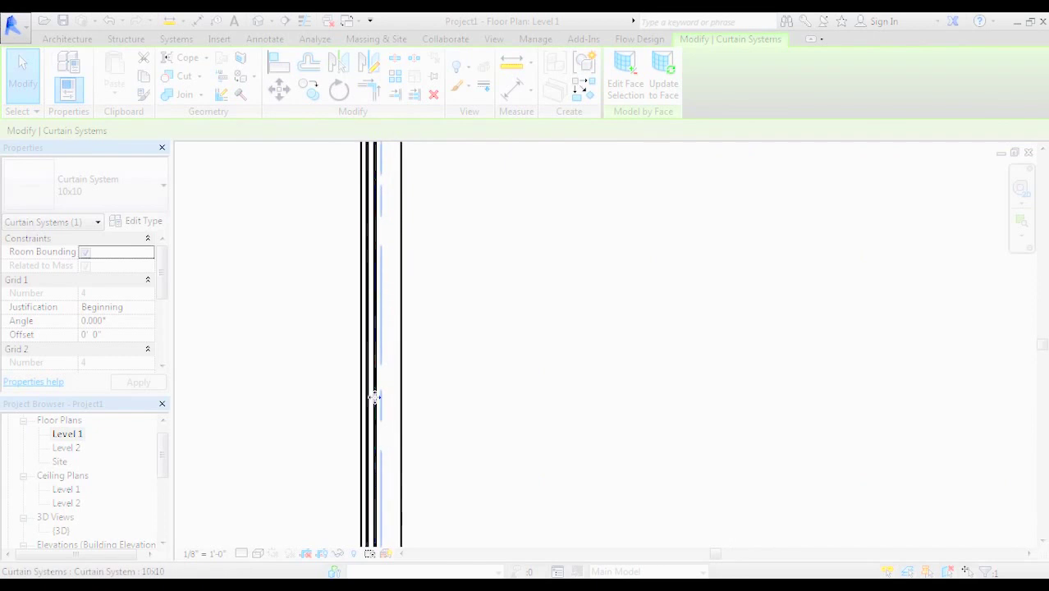
pyautogui.scroll(-3, 443, 369)
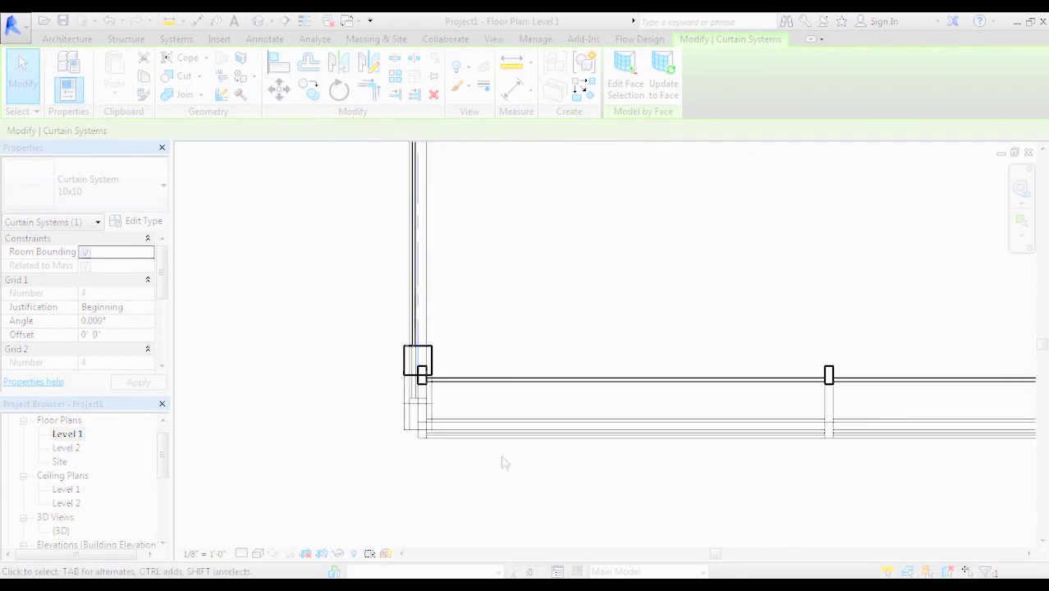
pyautogui.scroll(3, 451, 361)
pyautogui.moveTo(400, 356); pyautogui.dragTo(413, 316, button='middle')
pyautogui.scroll(2, 417, 391)
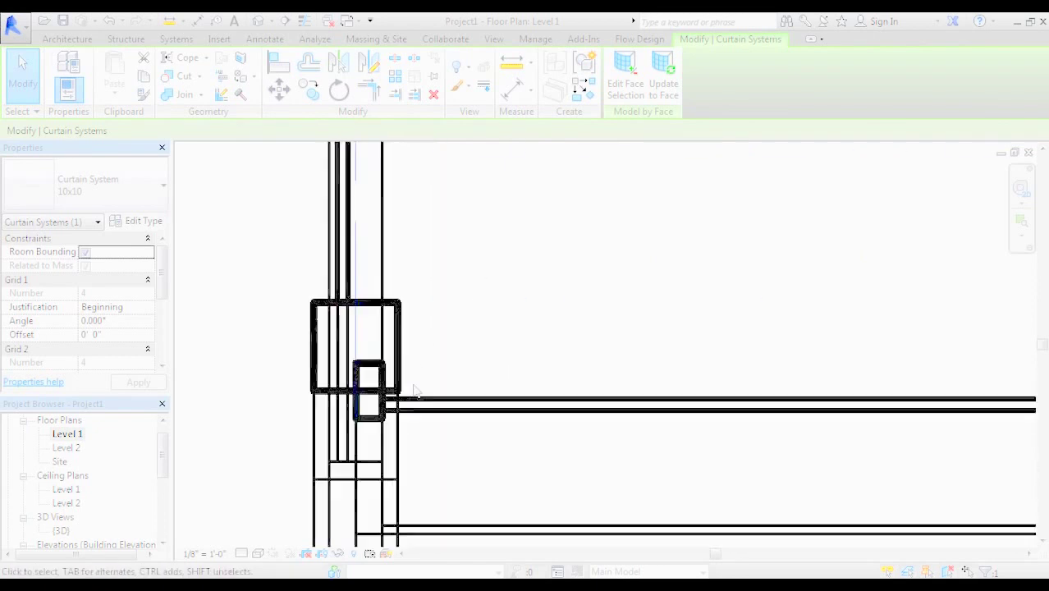
pyautogui.moveTo(421, 380); pyautogui.dragTo(466, 356, button='middle')
pyautogui.scroll(-2, 455, 361)
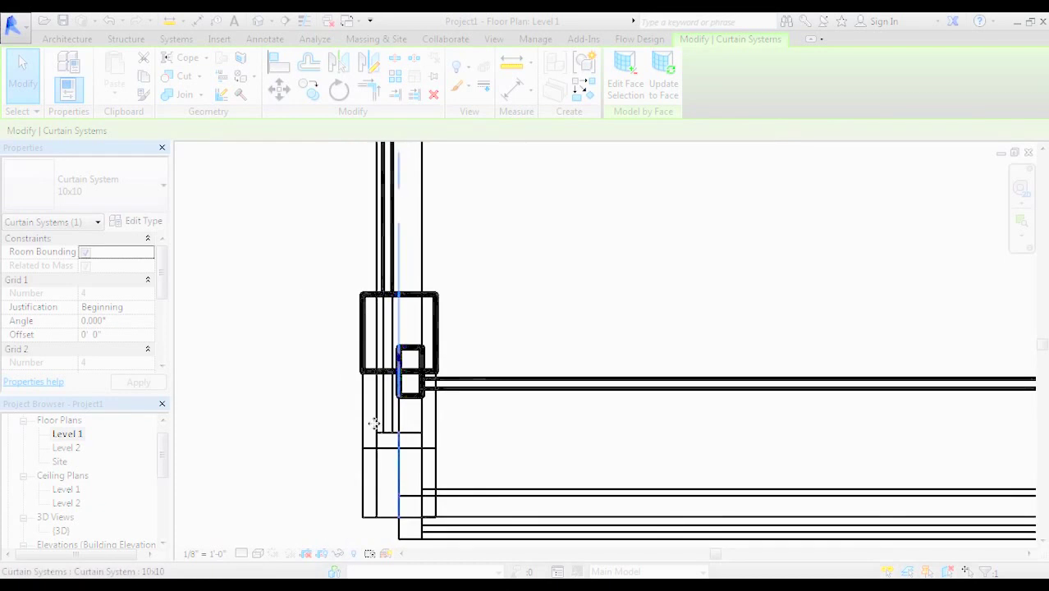
pyautogui.click(278, 92)
pyautogui.scroll(2, 368, 447)
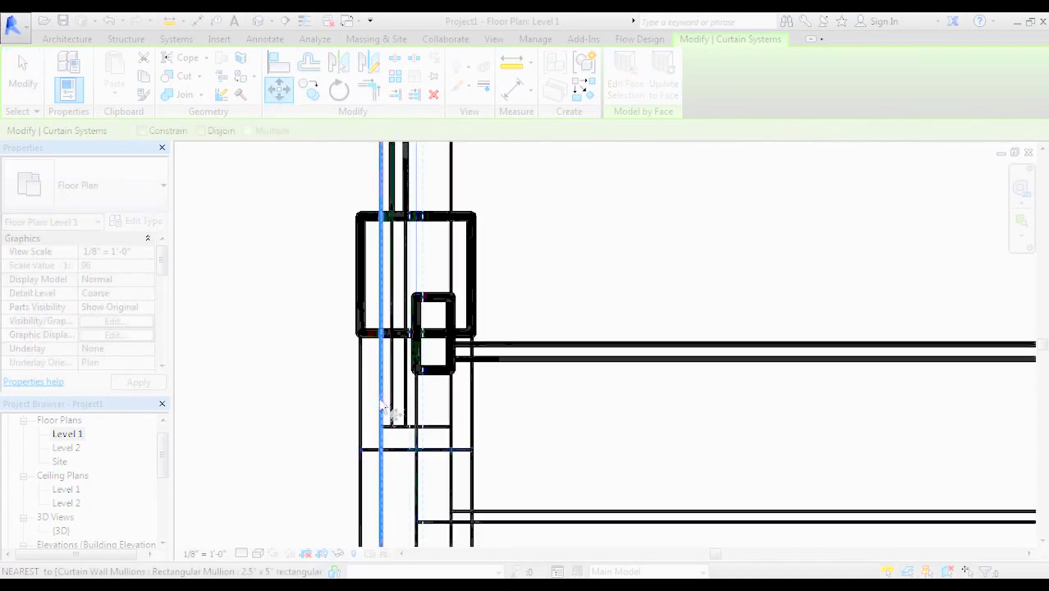
pyautogui.scroll(2, 384, 423)
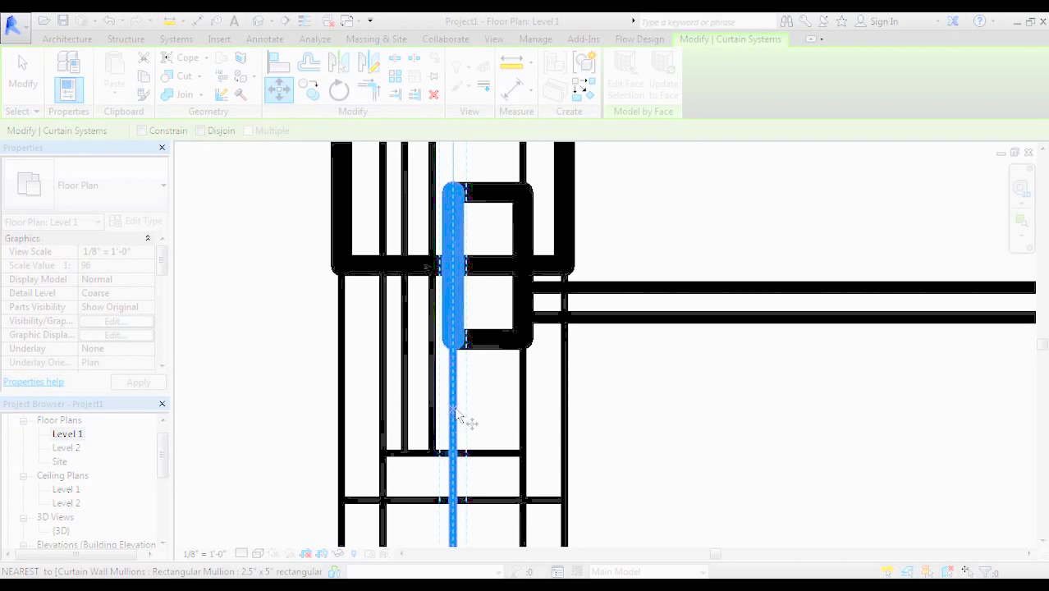
pyautogui.click(457, 420)
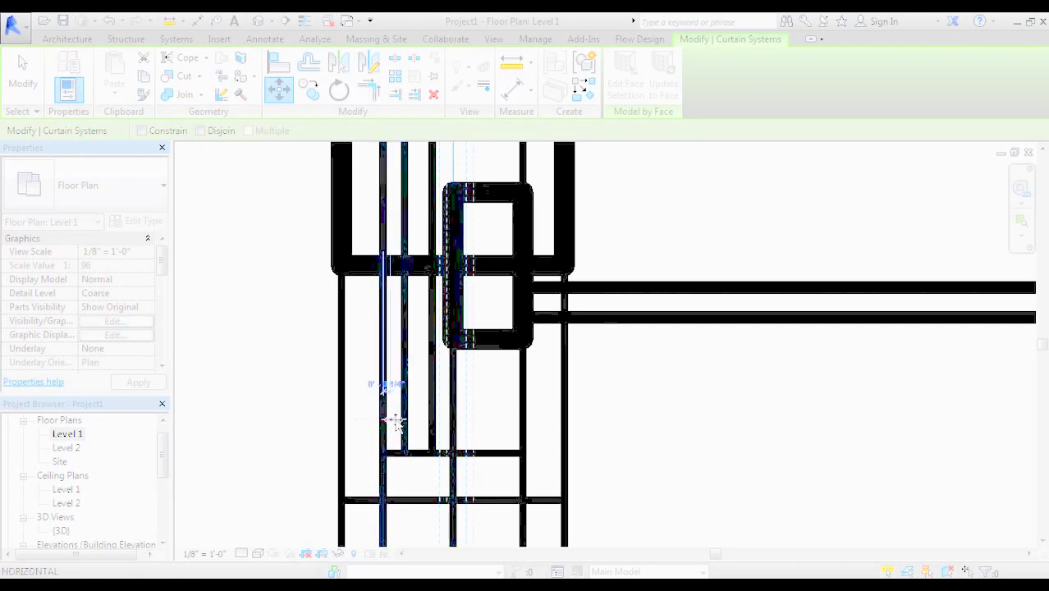
pyautogui.click(453, 421)
pyautogui.click(285, 425)
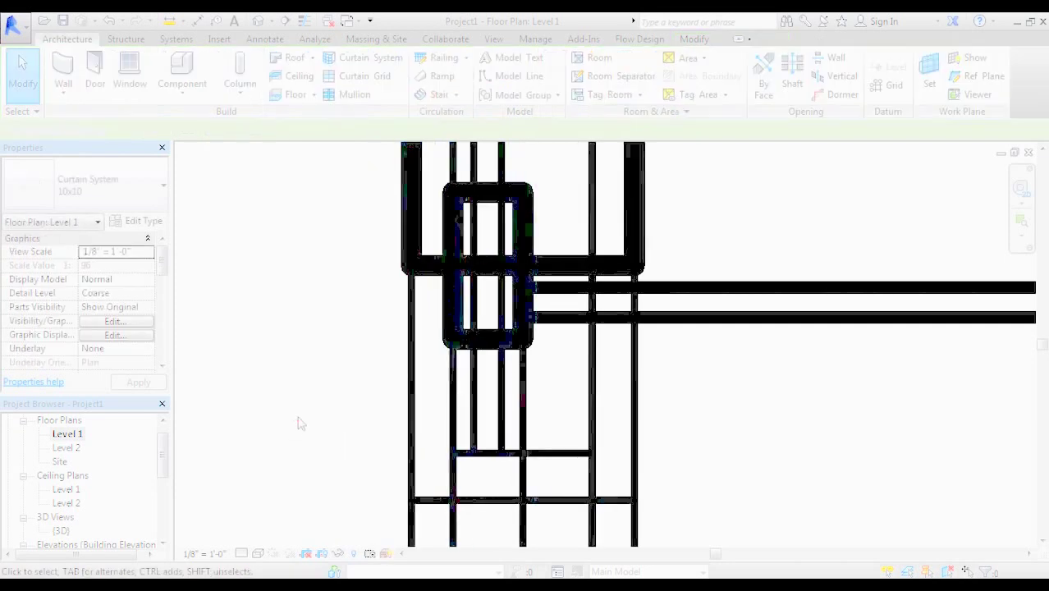
# - Return to the 3D view and delete the 2.5" x 5" rectangular mullion beside the 8x8 corner mullion in the bottom bay
pyautogui.scroll(-3, 330, 423)
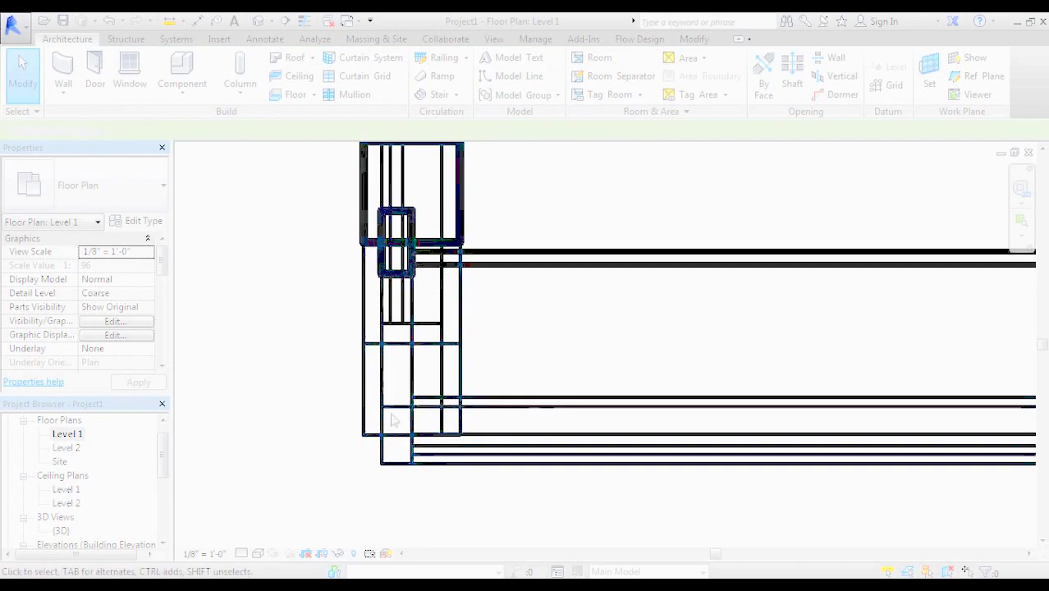
pyautogui.moveTo(392, 415); pyautogui.dragTo(385, 426, button='middle')
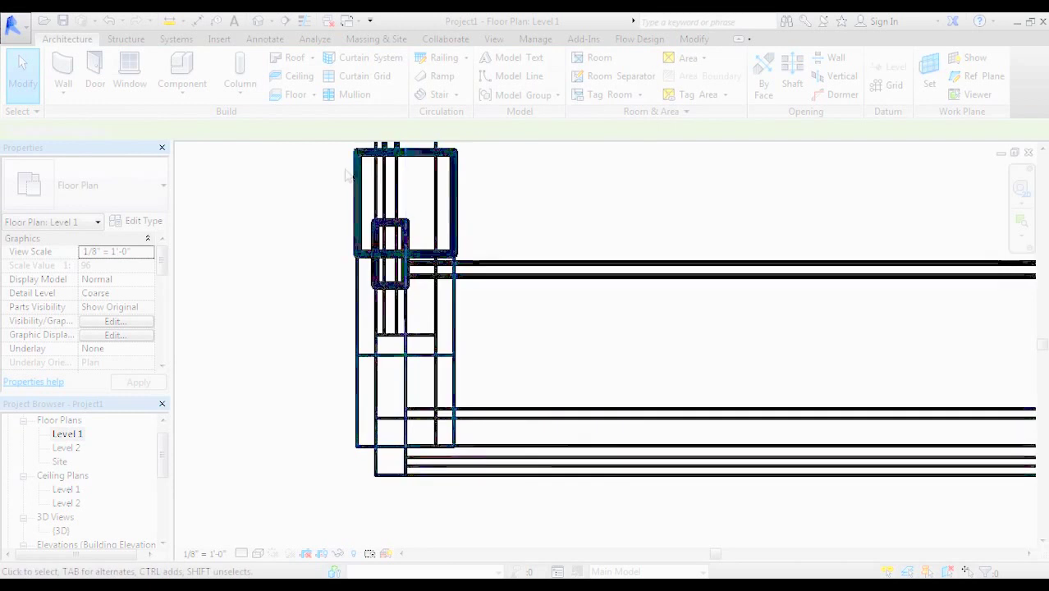
pyautogui.click(257, 22)
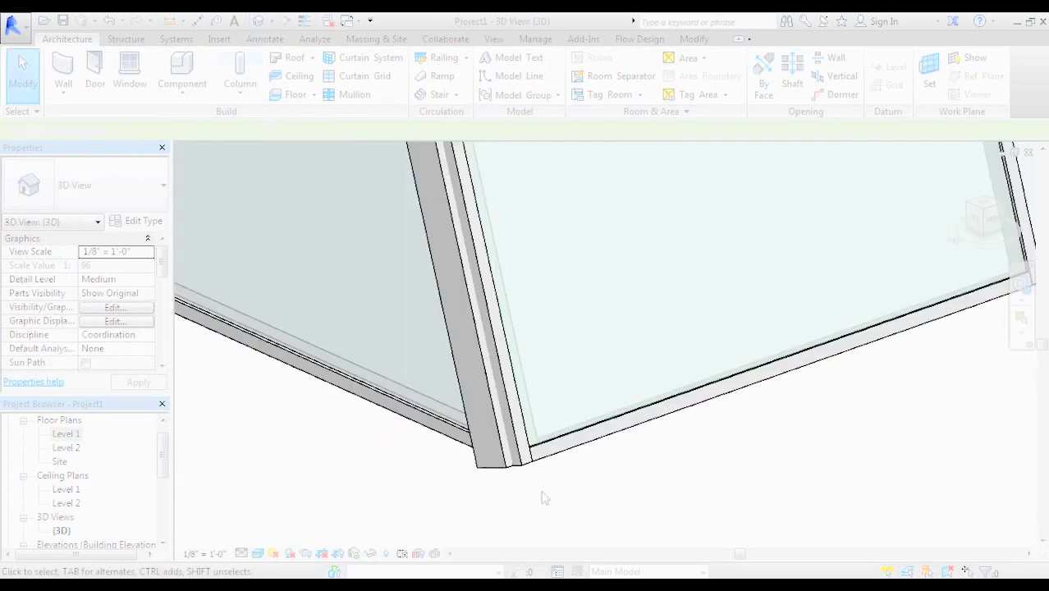
pyautogui.scroll(2, 527, 479)
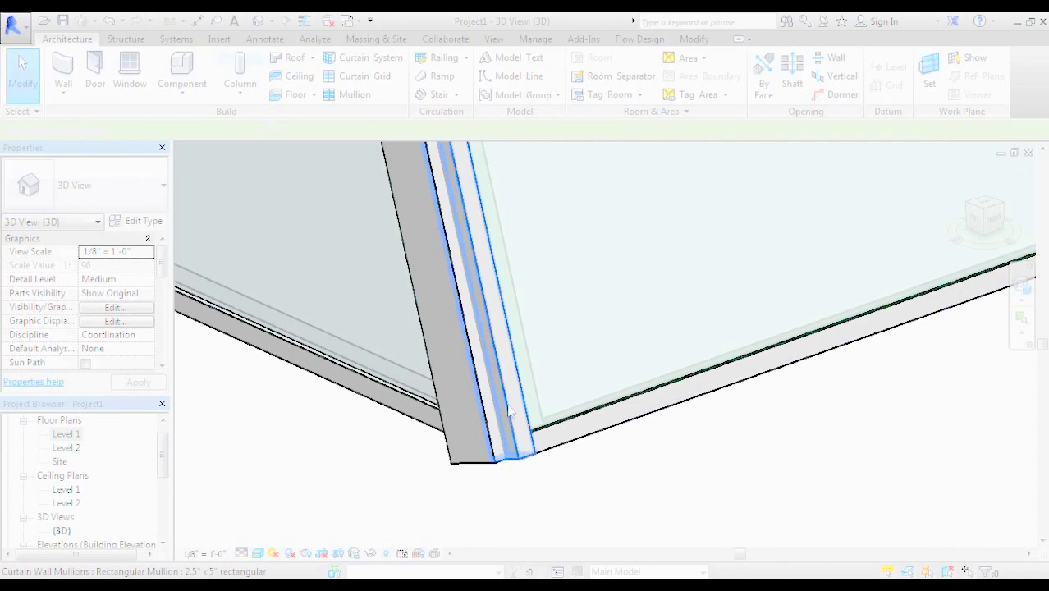
pyautogui.click(511, 411)
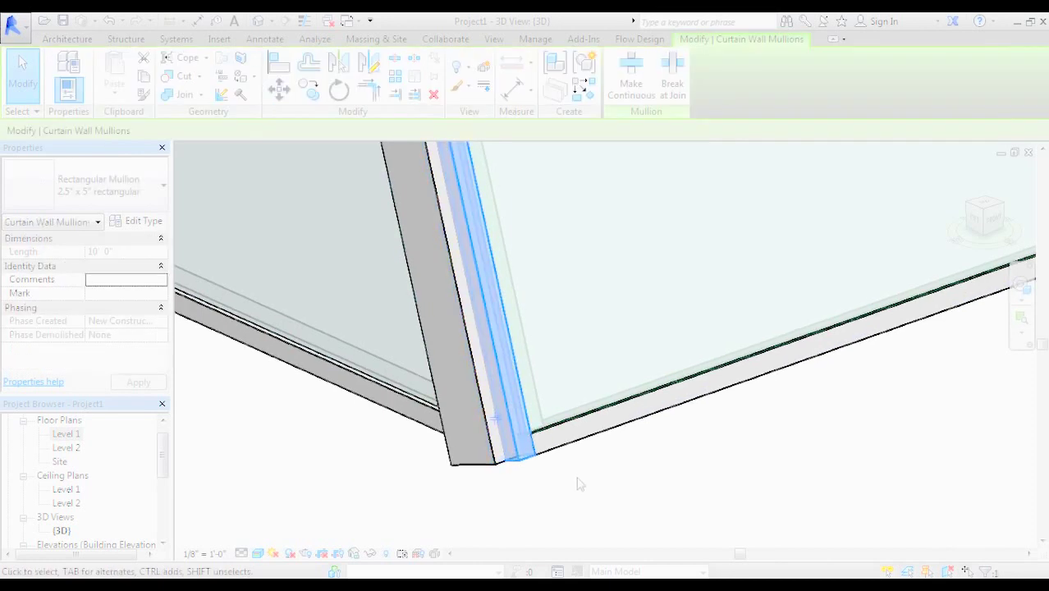
pyautogui.click(579, 486)
pyautogui.scroll(3, 600, 504)
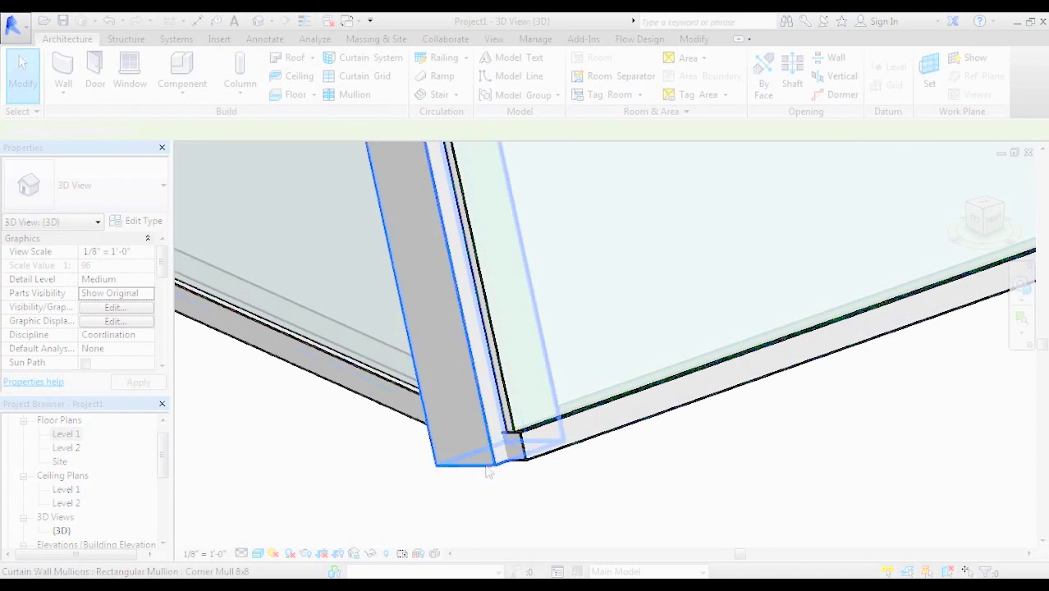
pyautogui.scroll(6, 450, 450)
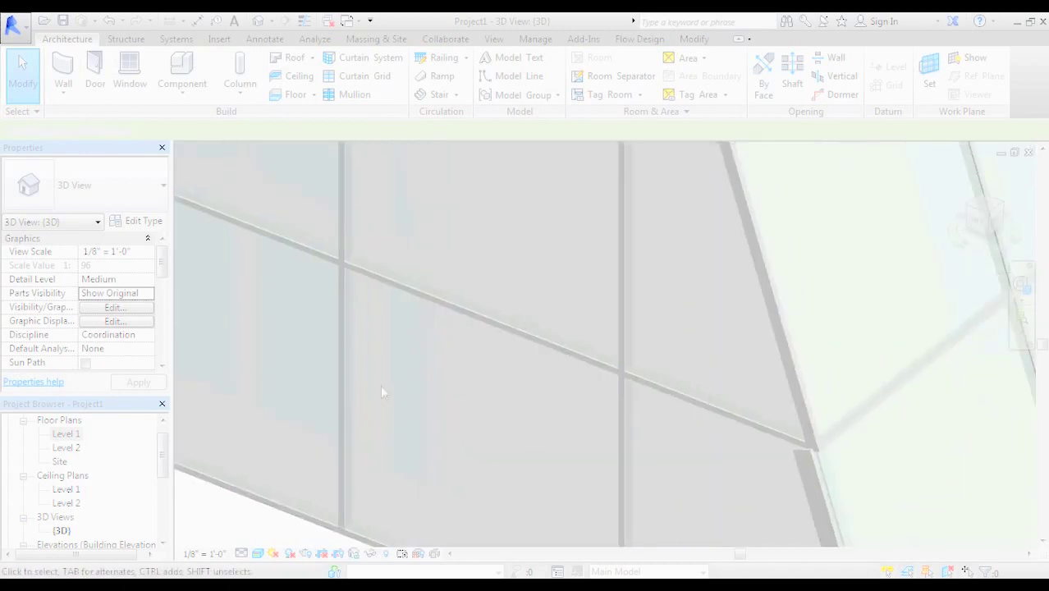
# - Delete the 8x8 corner mullion from the bottom bay where the two curtain systems meet
pyautogui.moveTo(776, 467); pyautogui.dragTo(508, 314, button='middle')
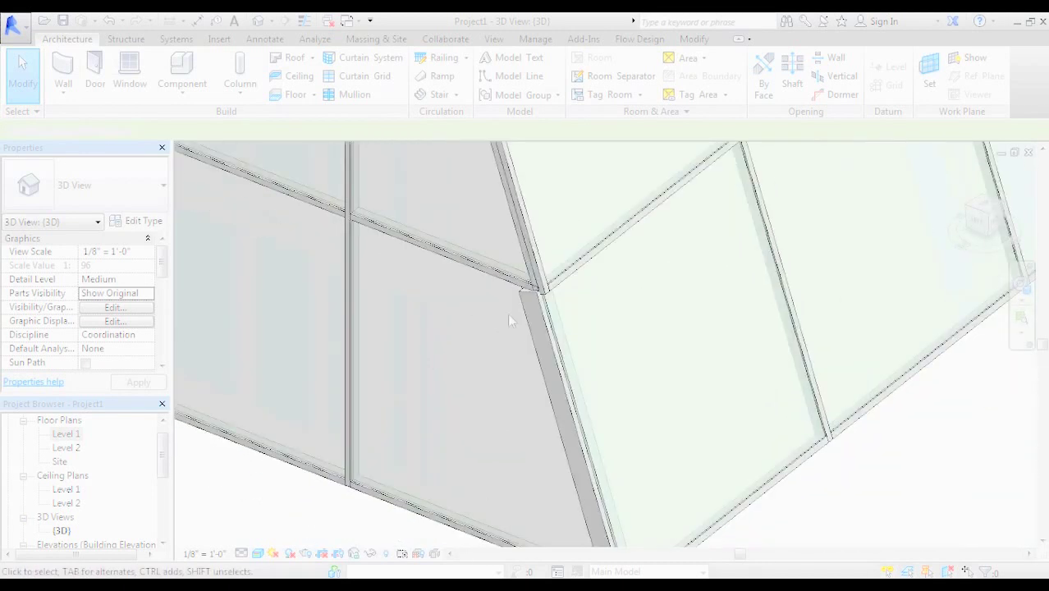
pyautogui.scroll(2, 538, 310)
pyautogui.click(525, 297)
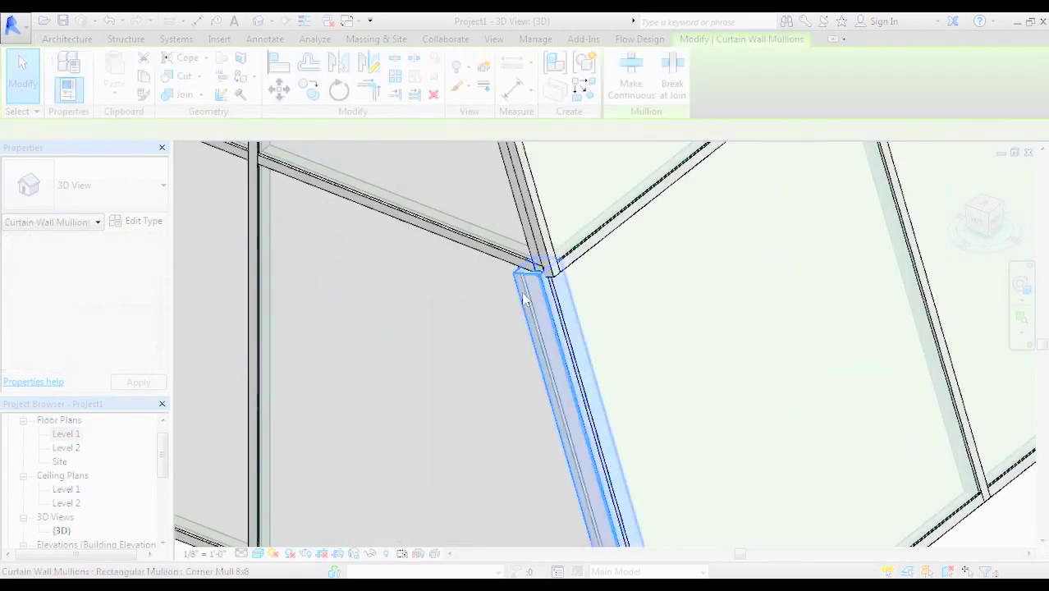
pyautogui.scroll(-1, 511, 301)
pyautogui.press('Delete')
# - Place a Corner Mull 8x8 rectangular mullion on the bottom bay's corner edge, using grid line segment placement
pyautogui.moveTo(468, 291); pyautogui.dragTo(430, 269, button='middle')
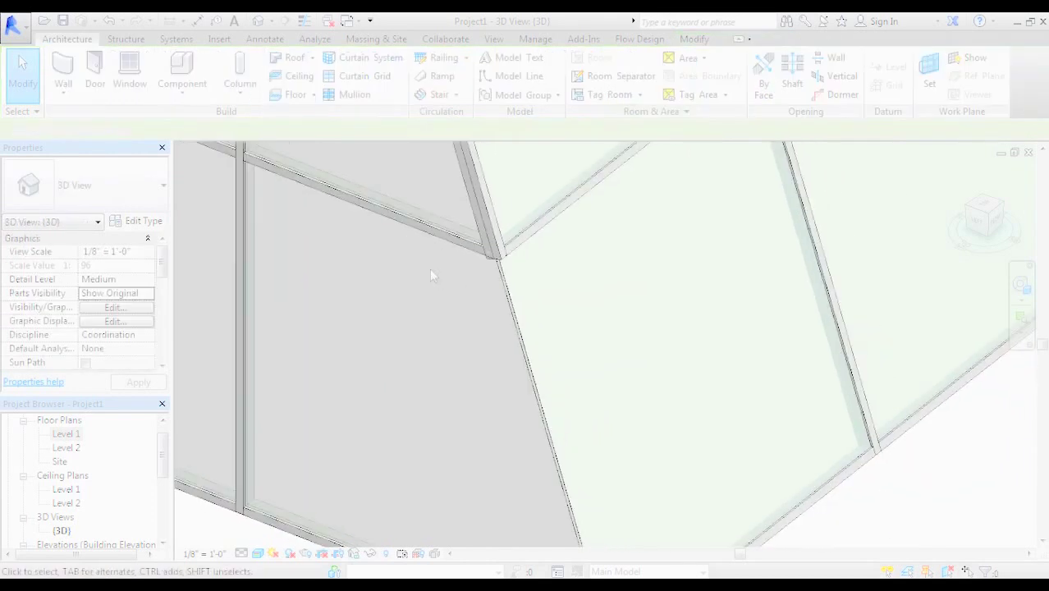
pyautogui.scroll(-2, 431, 271)
pyautogui.moveTo(509, 363); pyautogui.dragTo(454, 363, button='middle')
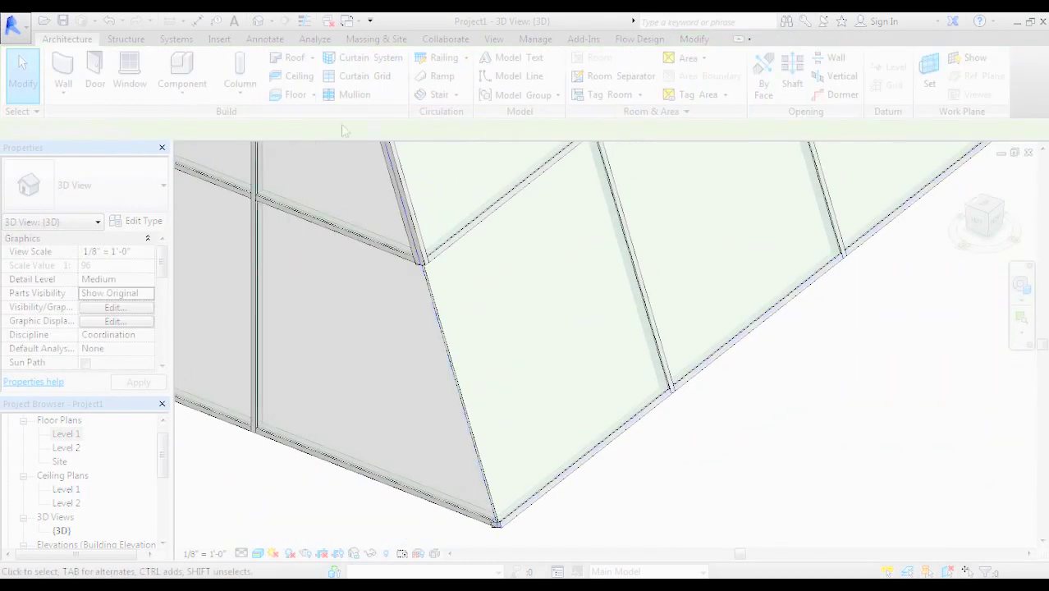
pyautogui.click(354, 93)
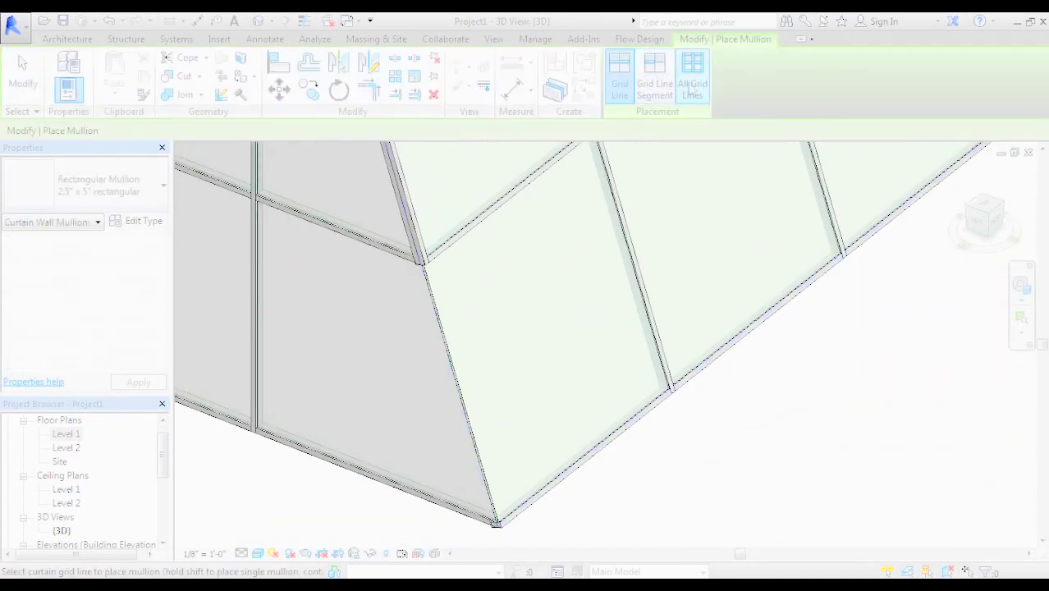
pyautogui.click(654, 82)
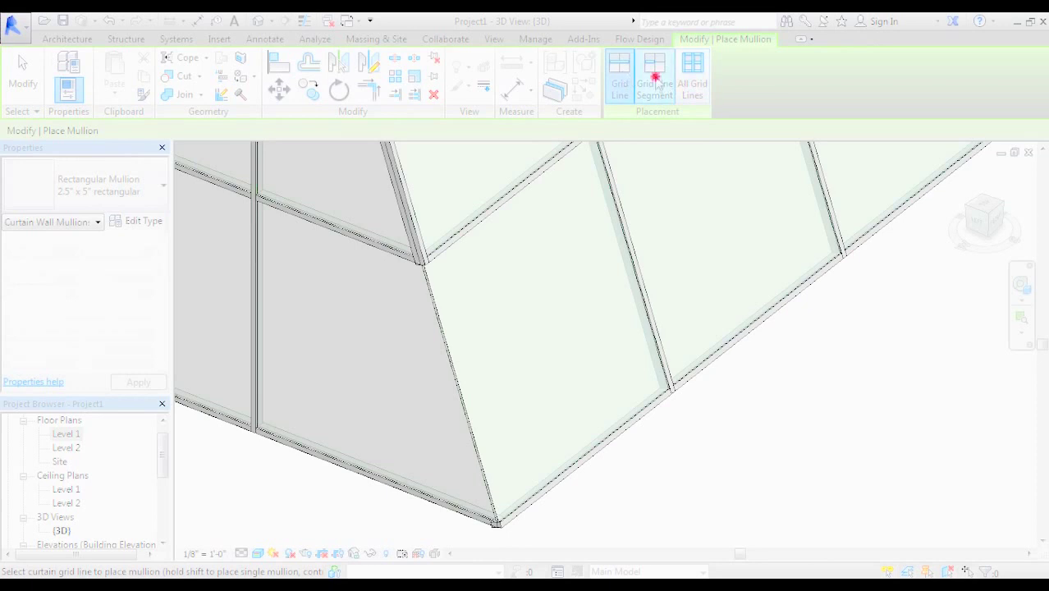
pyautogui.click(100, 195)
pyautogui.click(88, 371)
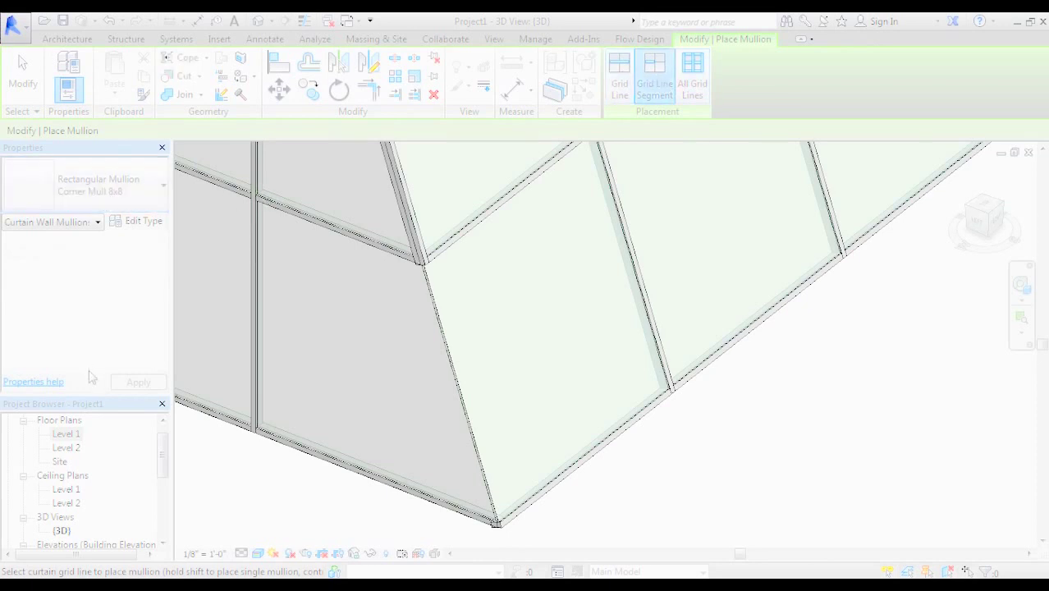
pyautogui.click(472, 419)
pyautogui.press('Escape')
pyautogui.press('Escape')
pyautogui.scroll(5, 566, 487)
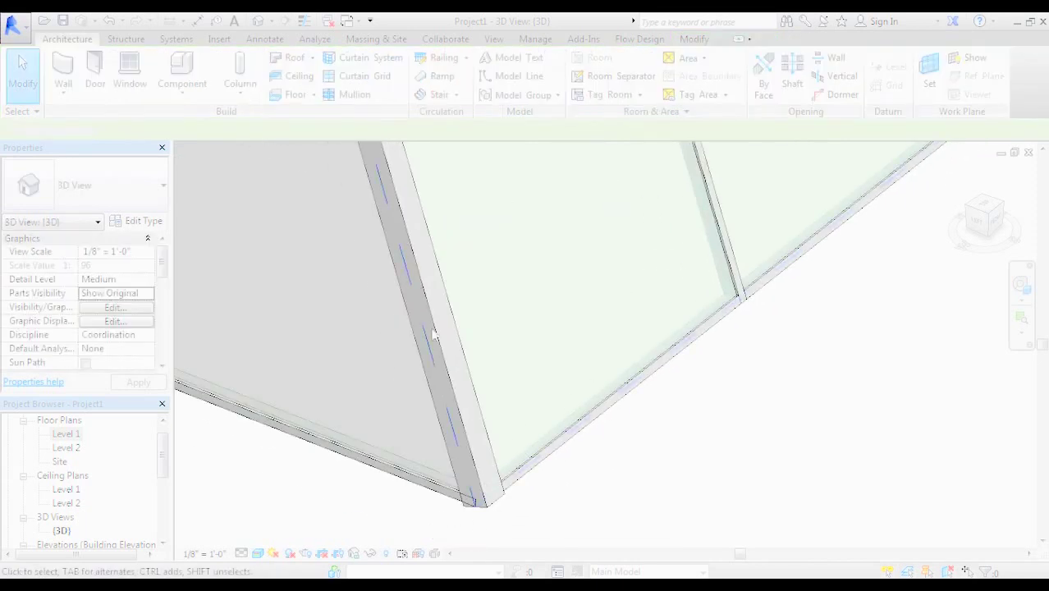
pyautogui.scroll(-3, 452, 323)
pyautogui.scroll(4, 473, 248)
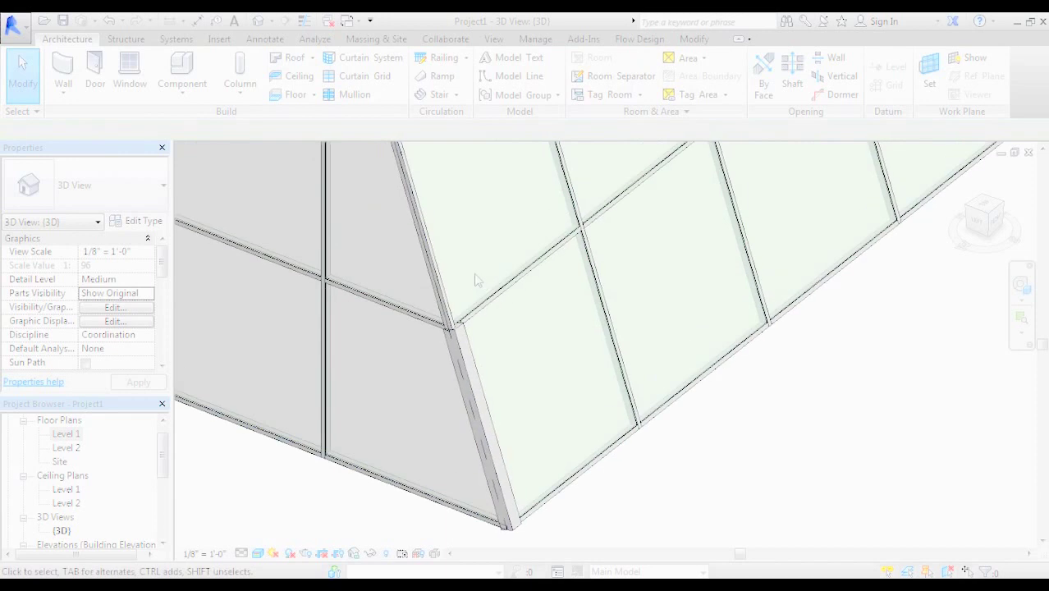
# - Delete both 2.5" x 5" rectangular mullions at the corner of the second bay from the bottom
pyautogui.click(414, 343)
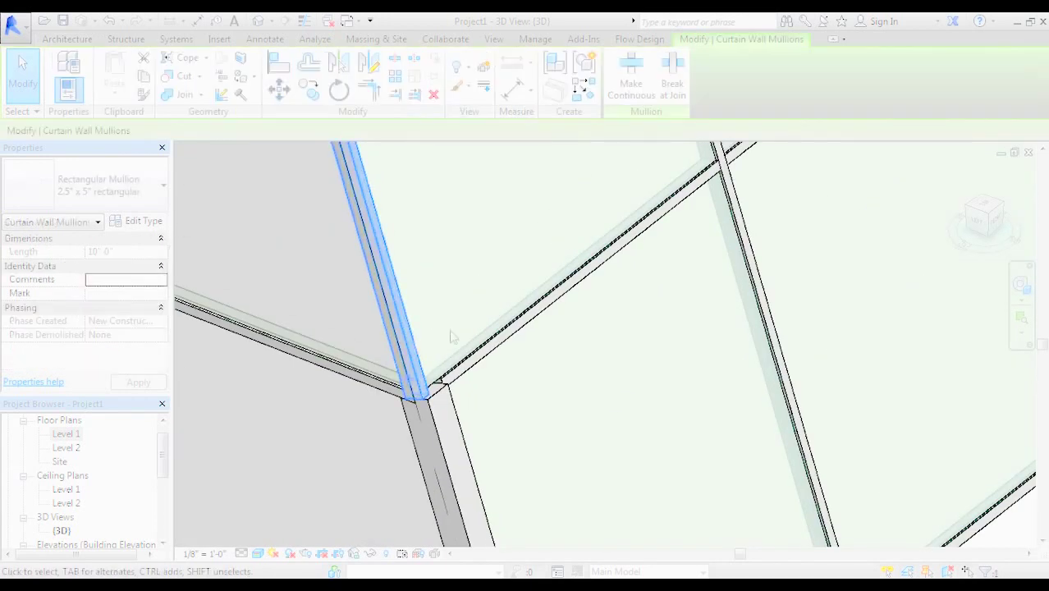
pyautogui.scroll(-2, 456, 343)
pyautogui.press('Escape')
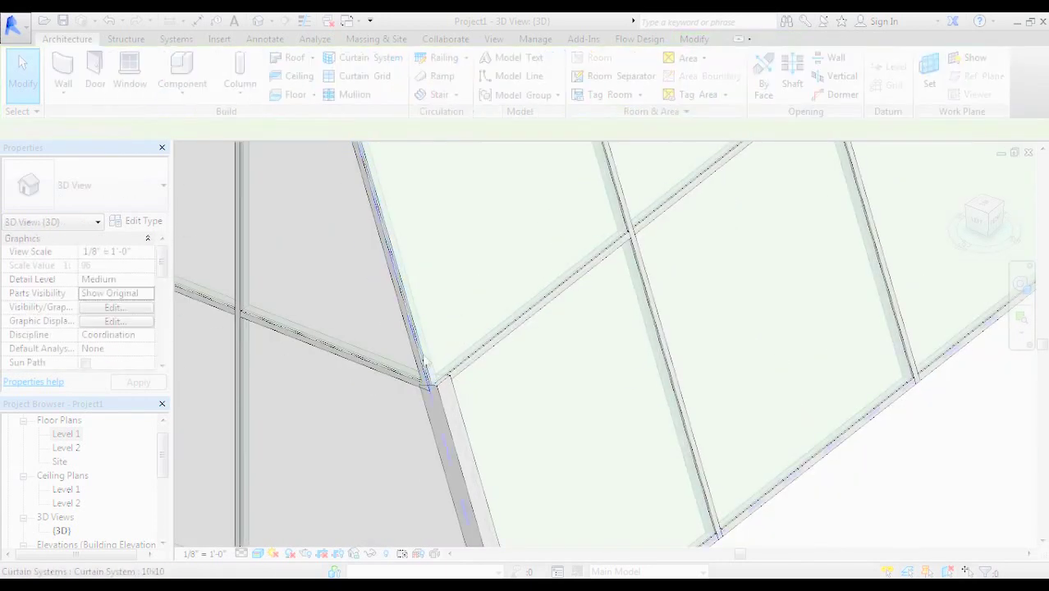
pyautogui.click(414, 345)
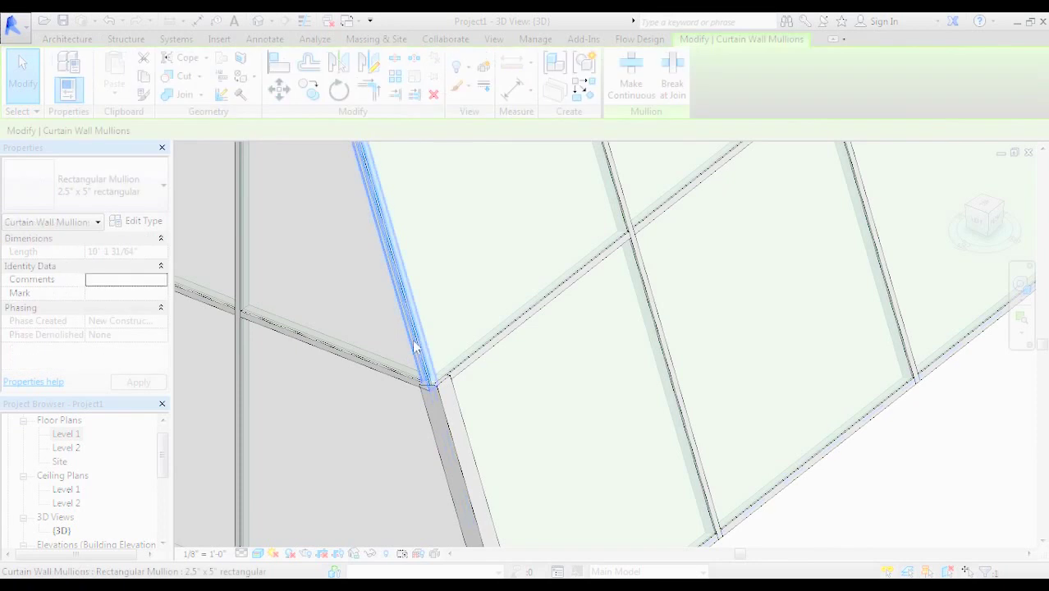
pyautogui.press('Delete')
pyautogui.scroll(-2, 416, 345)
pyautogui.moveTo(426, 351); pyautogui.dragTo(445, 380, button='middle')
# - Place a Corner Mull 8x8 mullion on the corner edge of the second bay, undoing the first placement and placing it again
pyautogui.scroll(3, 438, 329)
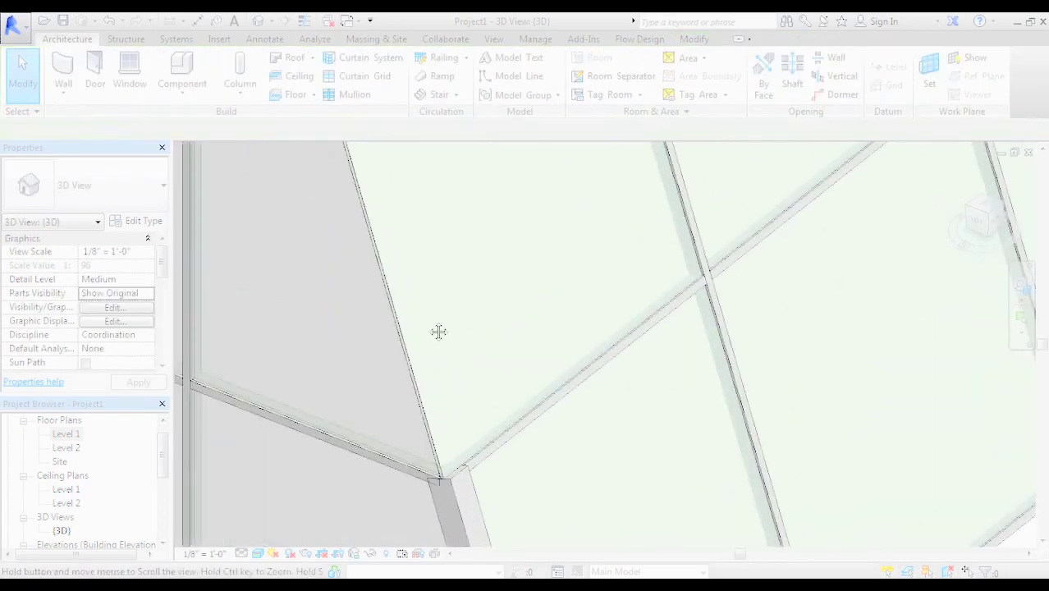
pyautogui.moveTo(438, 330); pyautogui.dragTo(441, 340, button='middle')
pyautogui.click(341, 94)
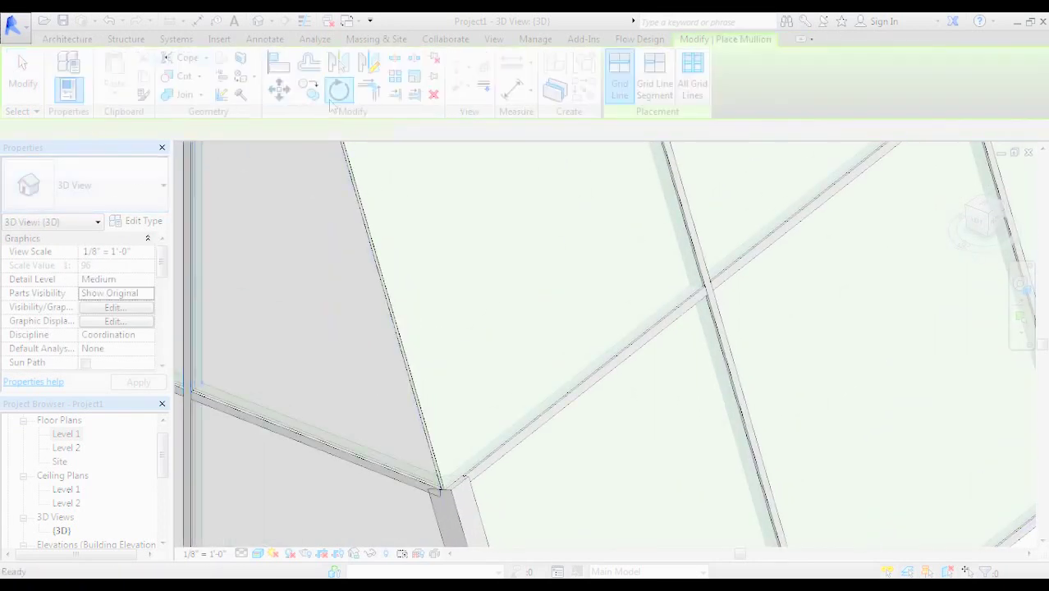
pyautogui.click(656, 90)
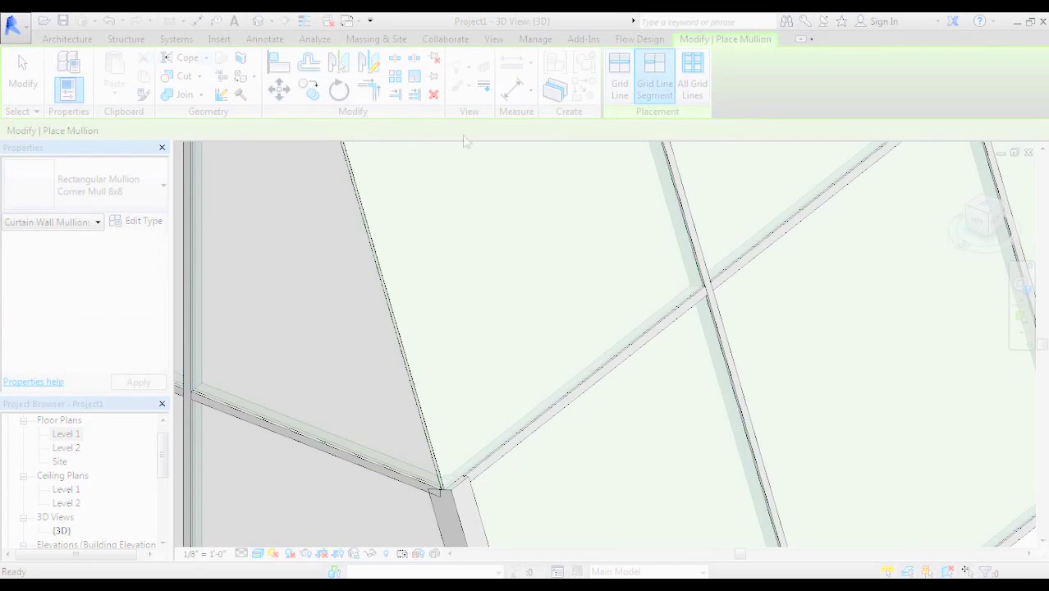
pyautogui.click(393, 293)
pyautogui.hotkey('ctrl', 'z')
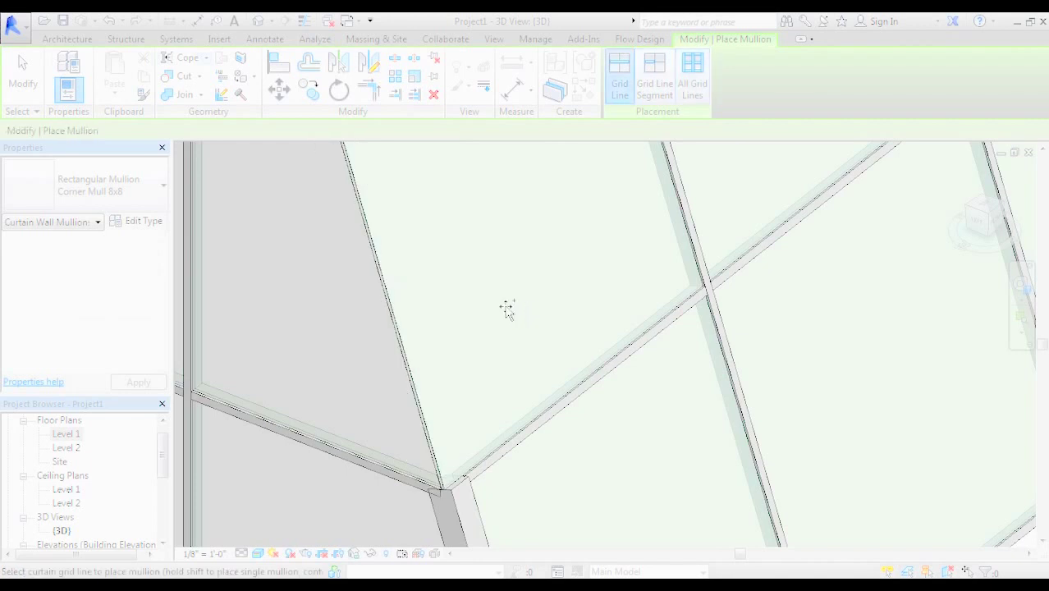
pyautogui.click(398, 344)
pyautogui.press('Escape')
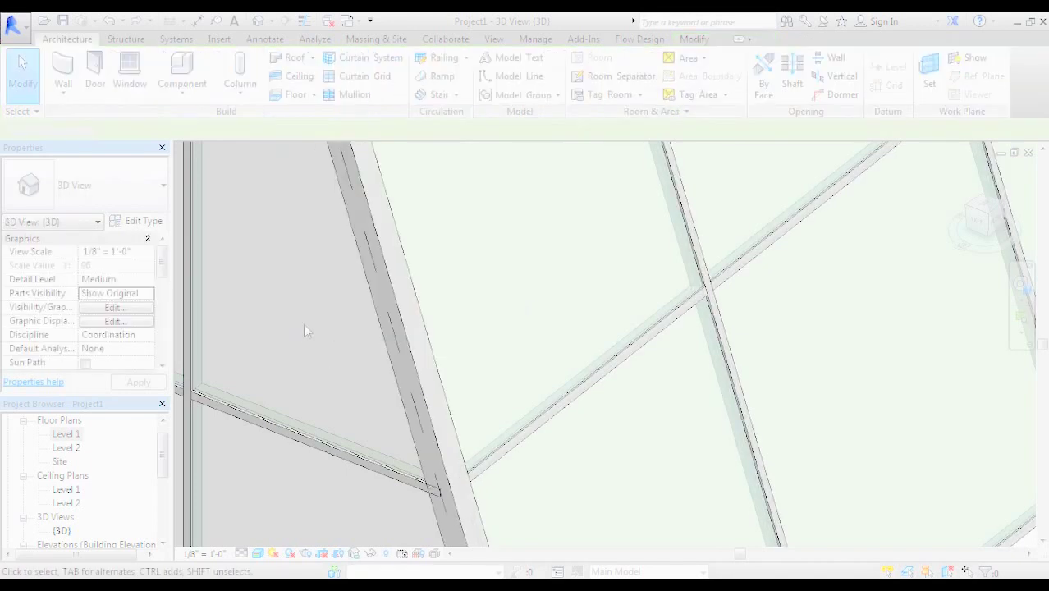
# - Examine the 8x8 corner mullions of the two lowest bays in relation to the rest of the facade in 3D
pyautogui.keyDown('shift'); pyautogui.moveTo(303, 323); pyautogui.dragTo(494, 335, button='middle'); pyautogui.keyUp('shift')
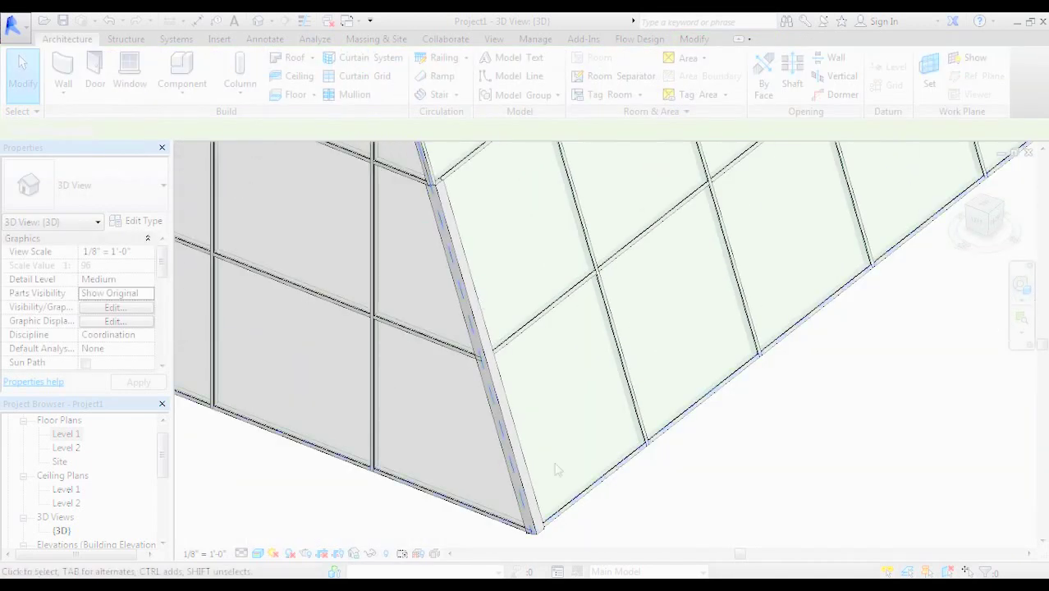
pyautogui.scroll(-3, 704, 500)
pyautogui.moveTo(702, 483); pyautogui.dragTo(676, 499, button='middle')
pyautogui.scroll(-1, 673, 472)
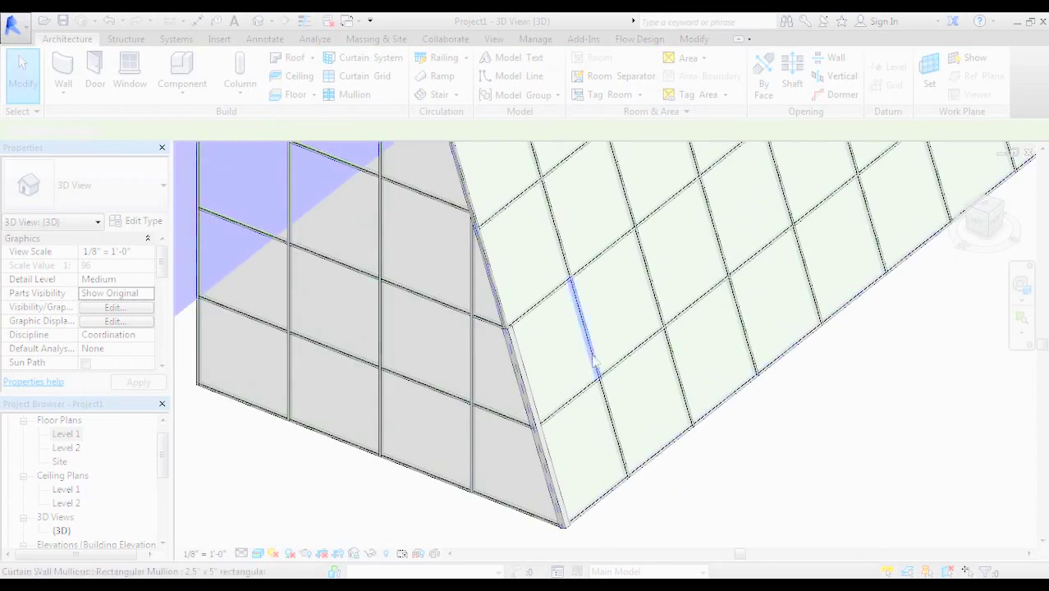
pyautogui.scroll(-1, 601, 371)
pyautogui.moveTo(603, 371); pyautogui.dragTo(595, 427, button='middle')
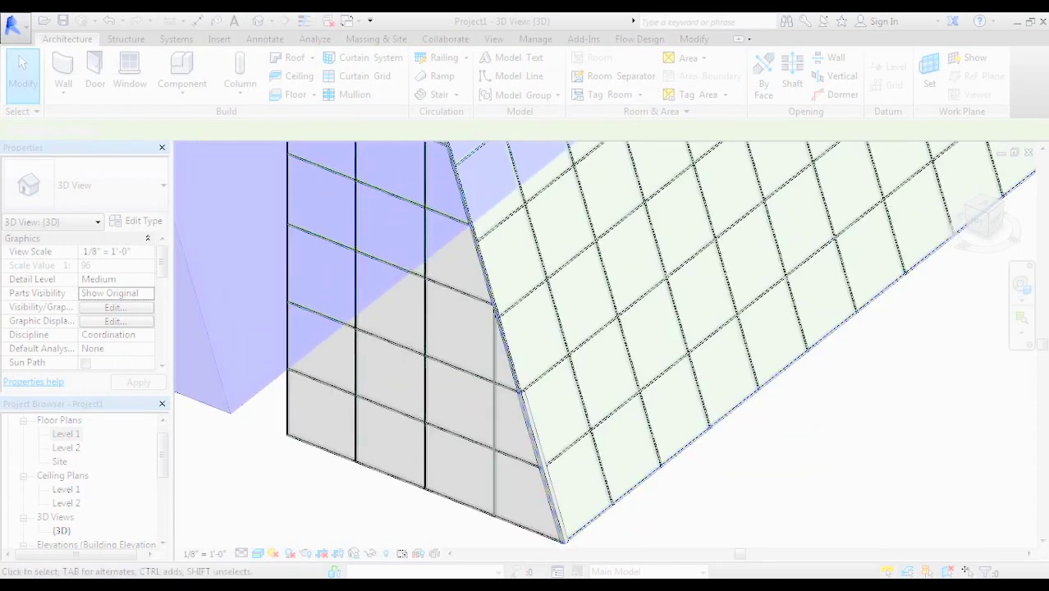